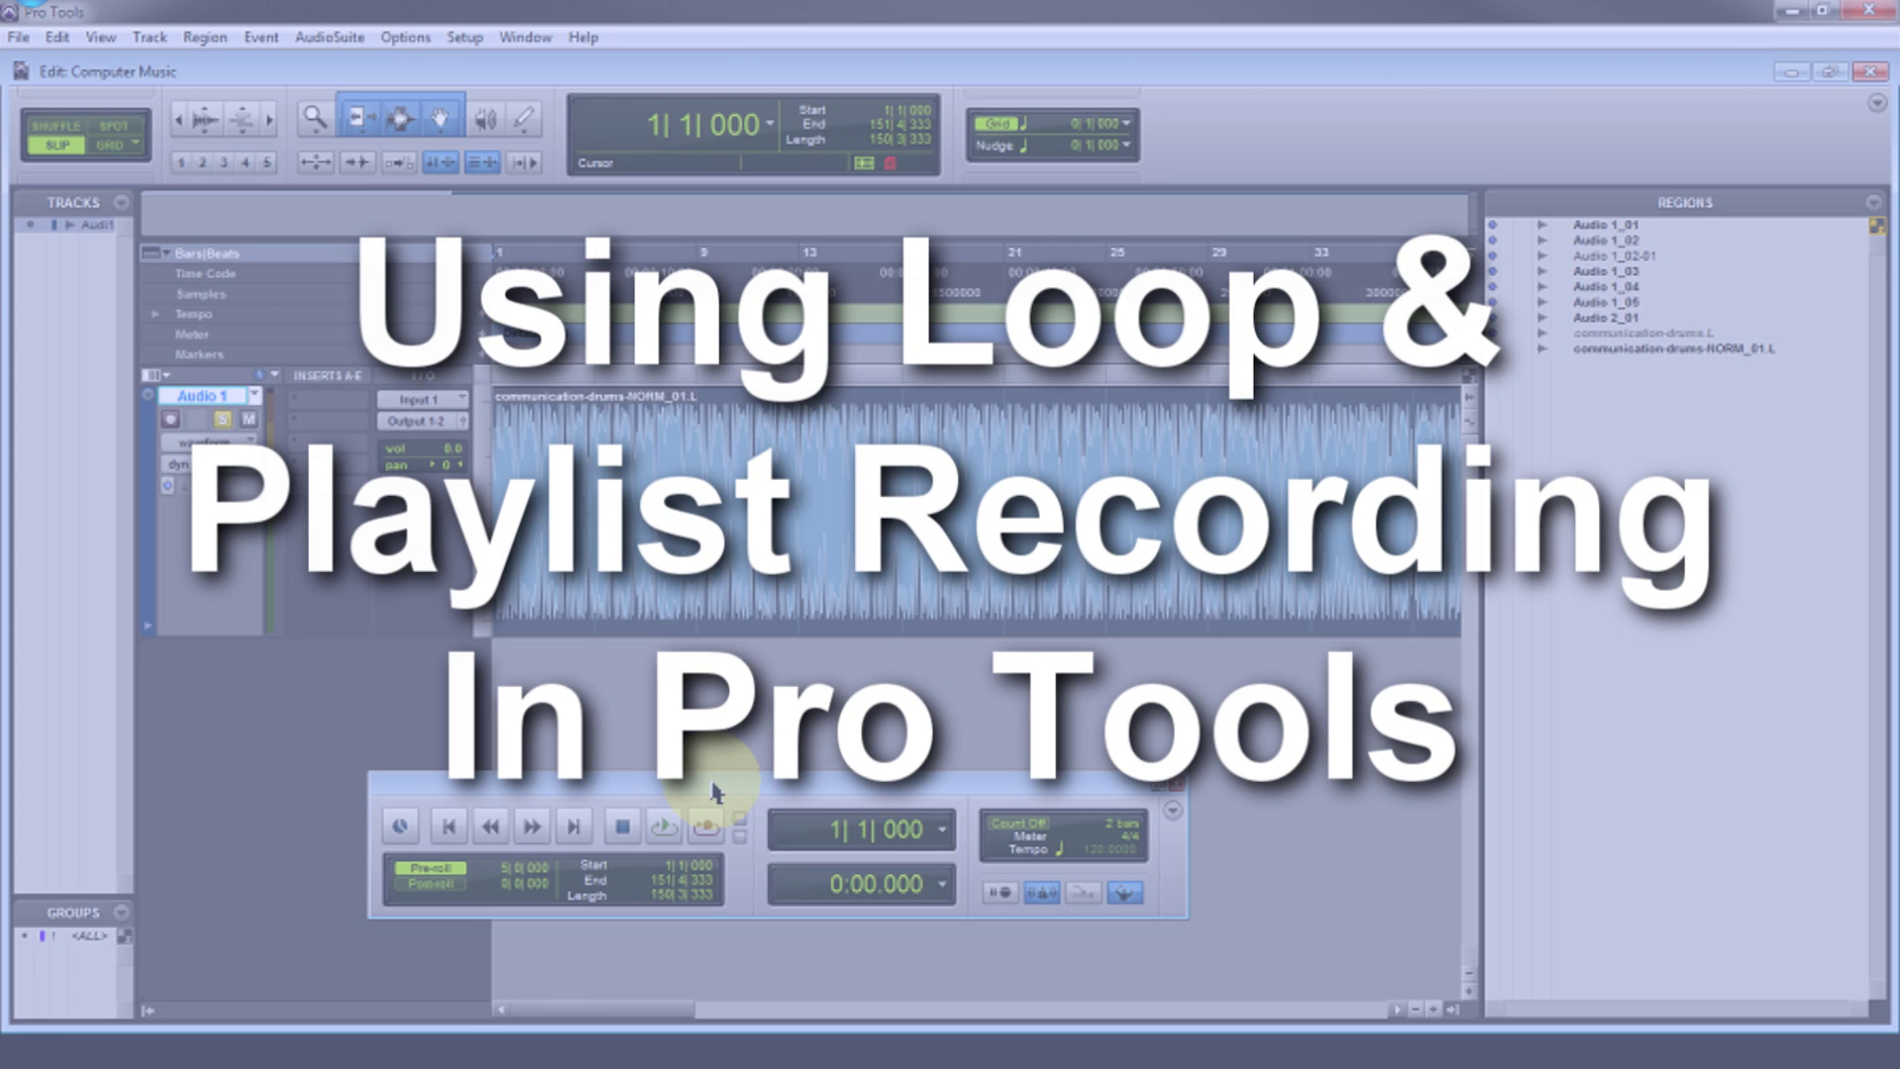
Drag the Transport window down in two small moves over the empty edit area.
drag(716, 792, 737, 830)
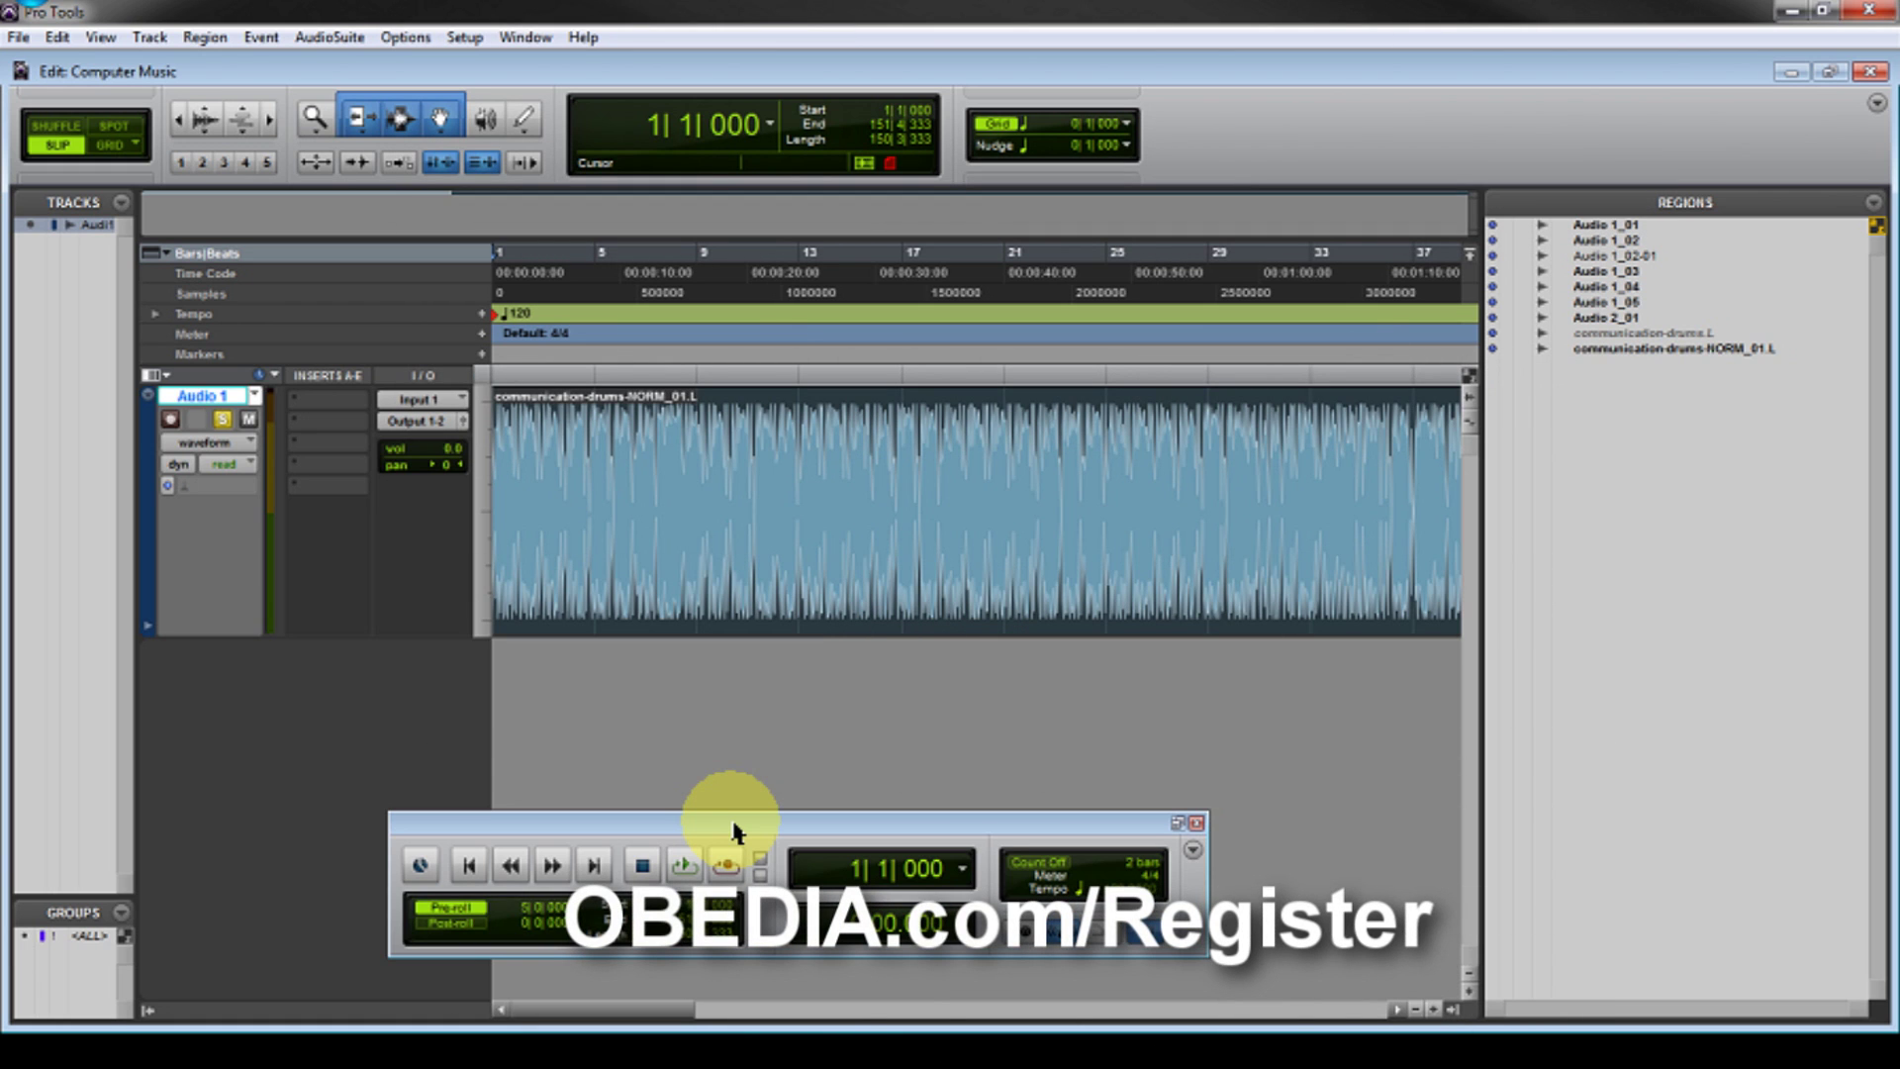
drag(733, 829, 734, 868)
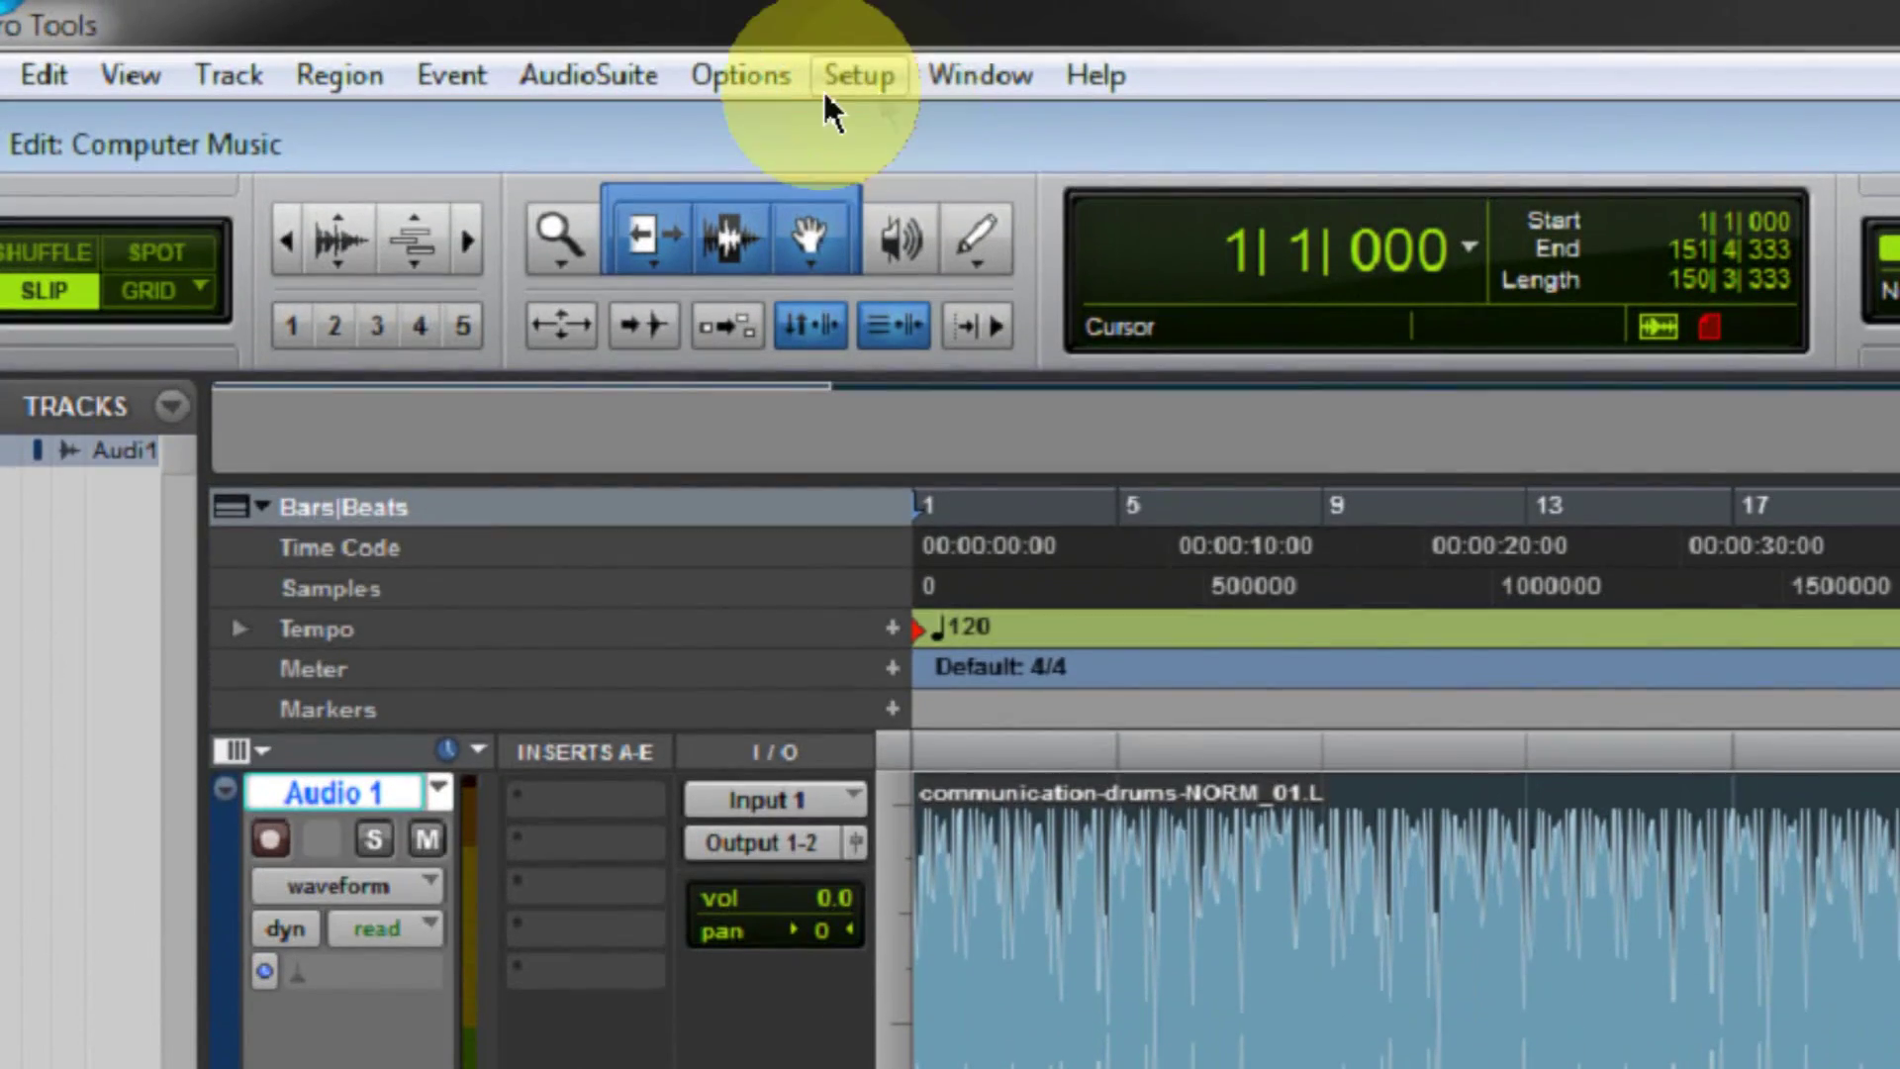
Enable 'Automatically Create New Playlists When Loop Recording' in Preferences and confirm with OK.
click(851, 79)
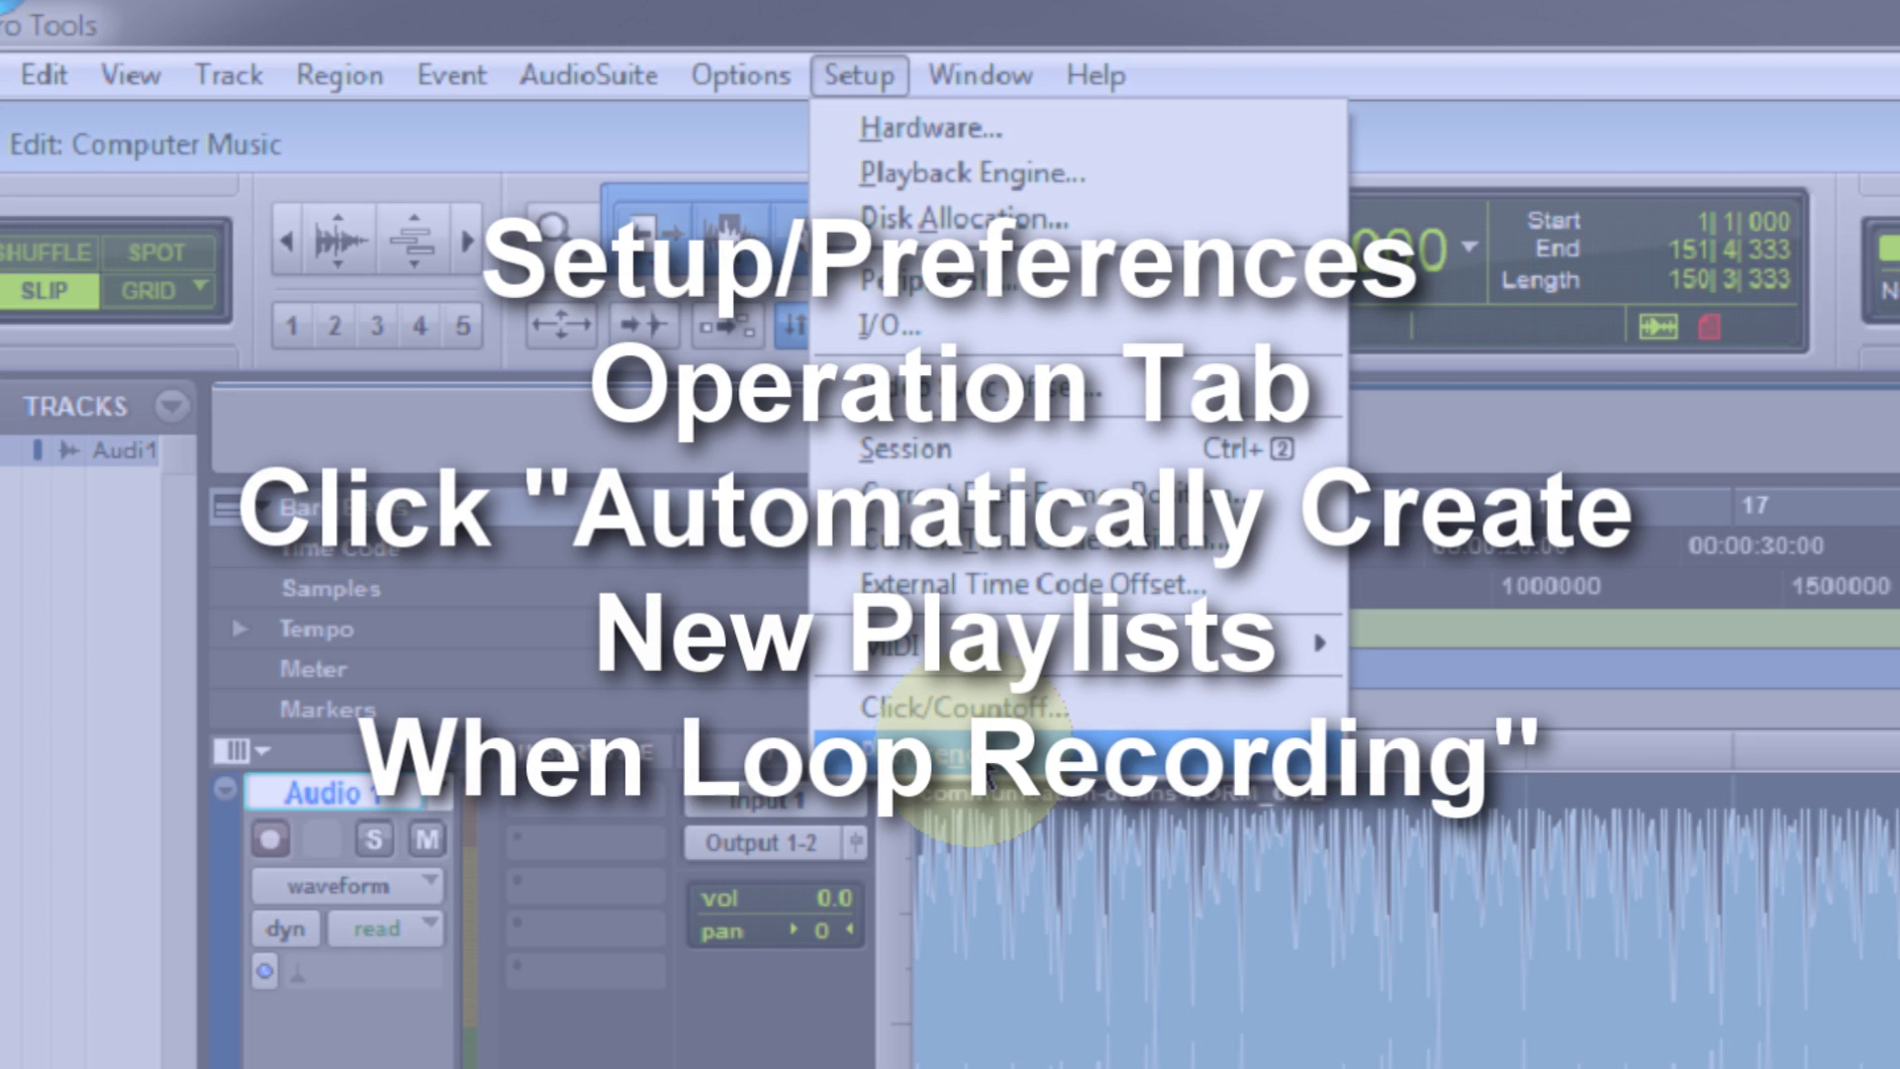
click(975, 757)
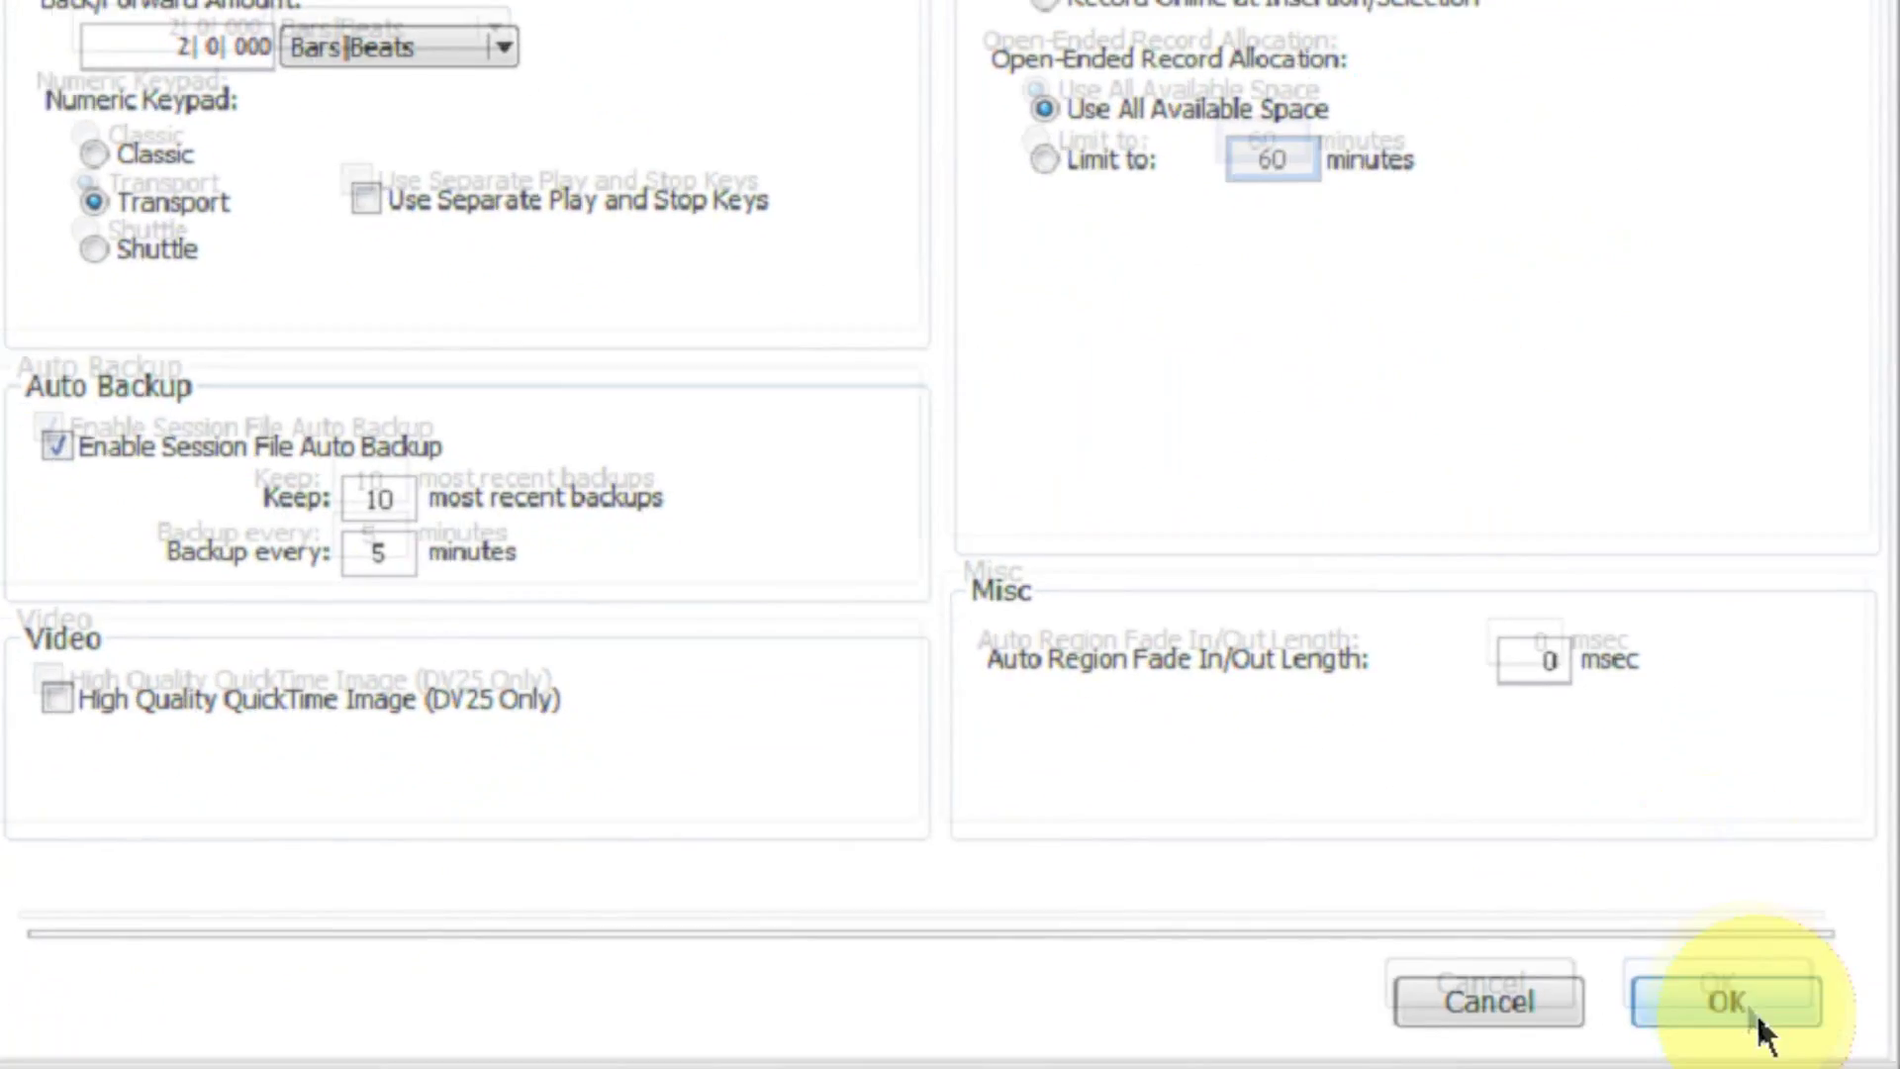
click(1739, 1016)
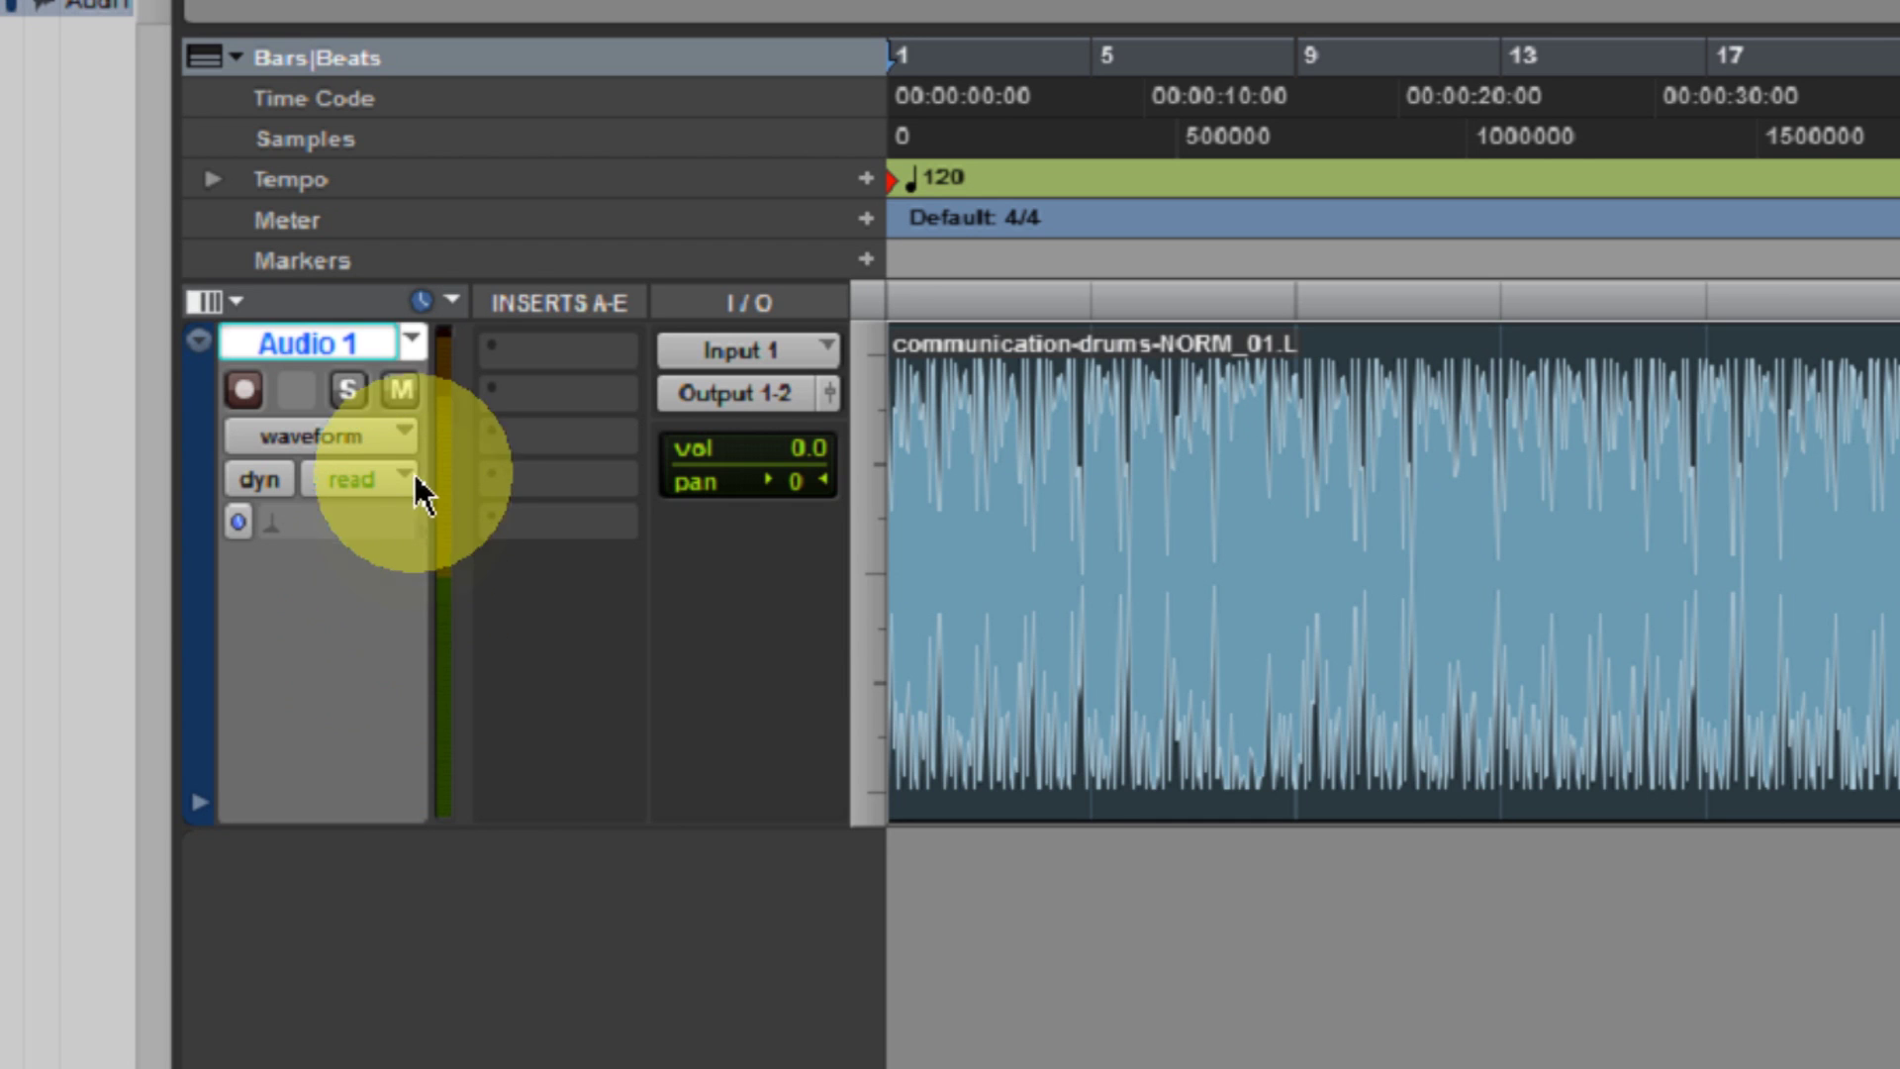
Create a new playlist named 'vocals' on the Audio 1 track.
click(419, 343)
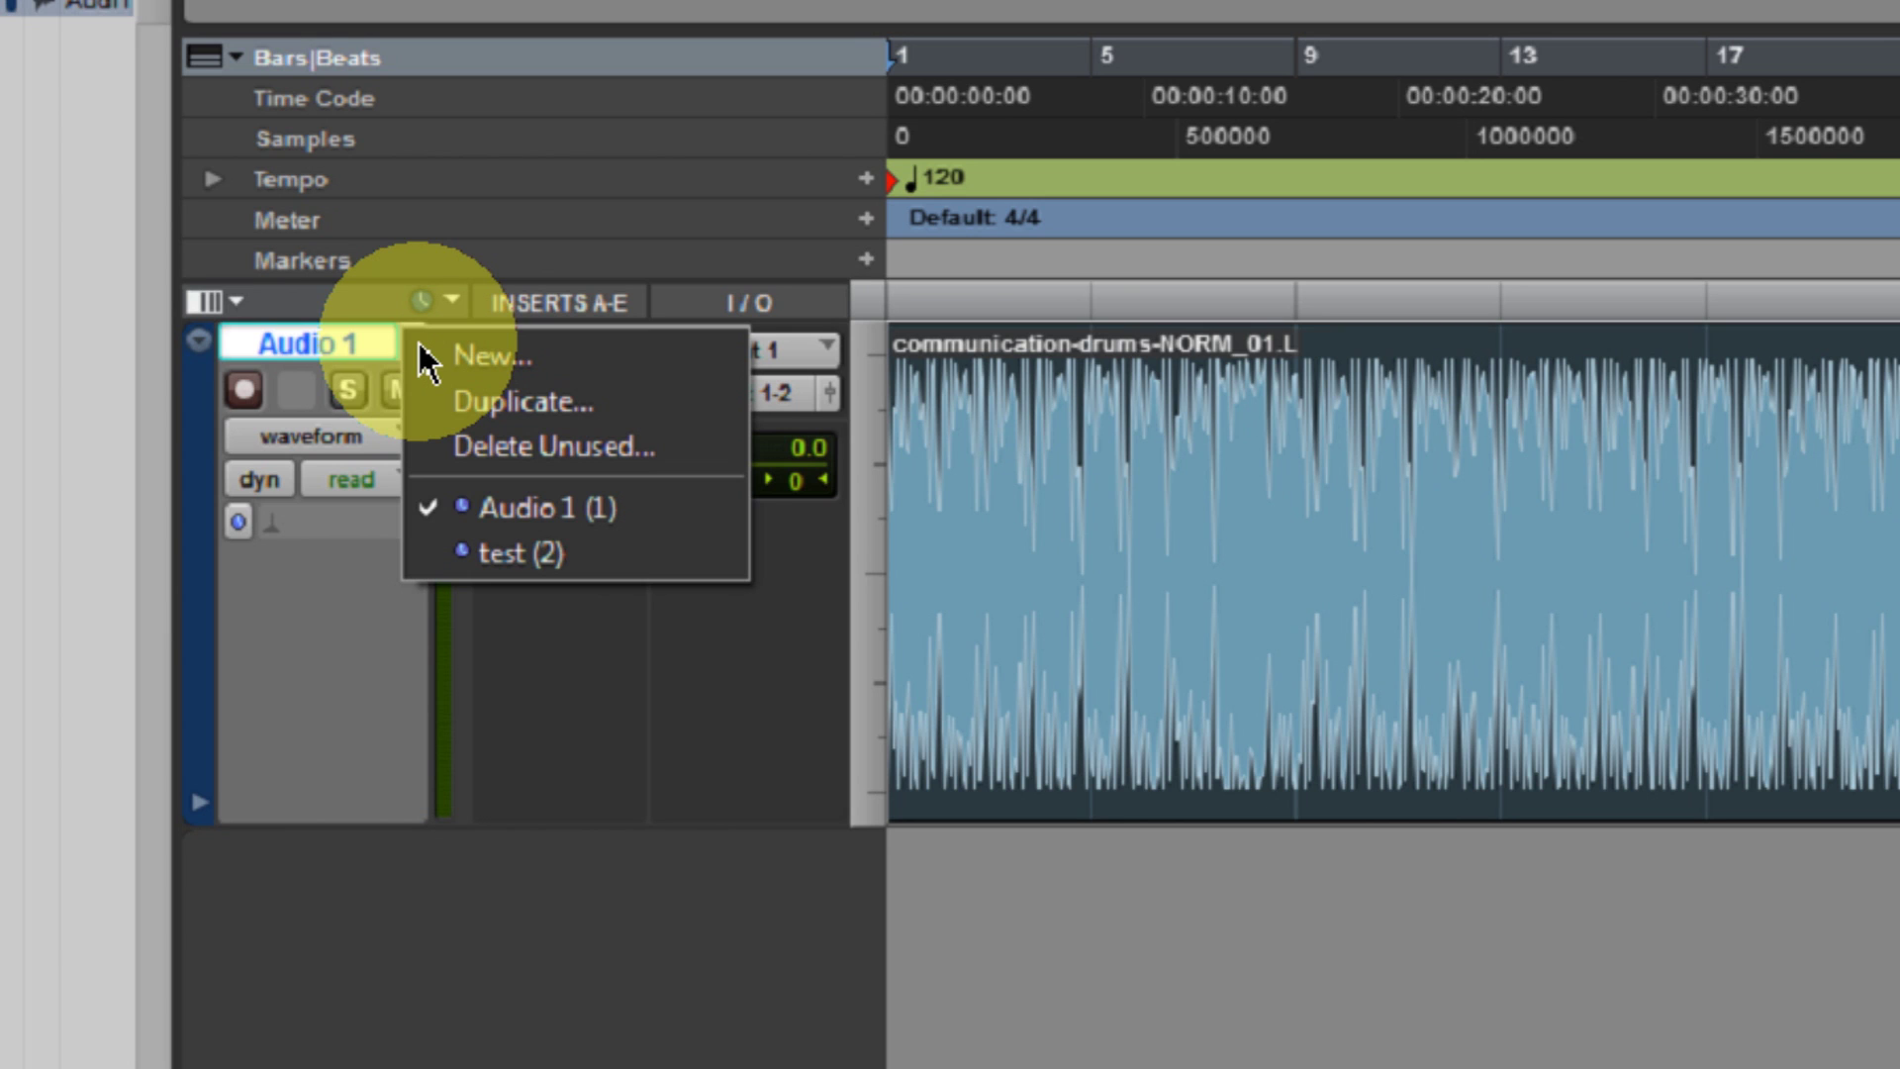
drag(419, 342, 663, 503)
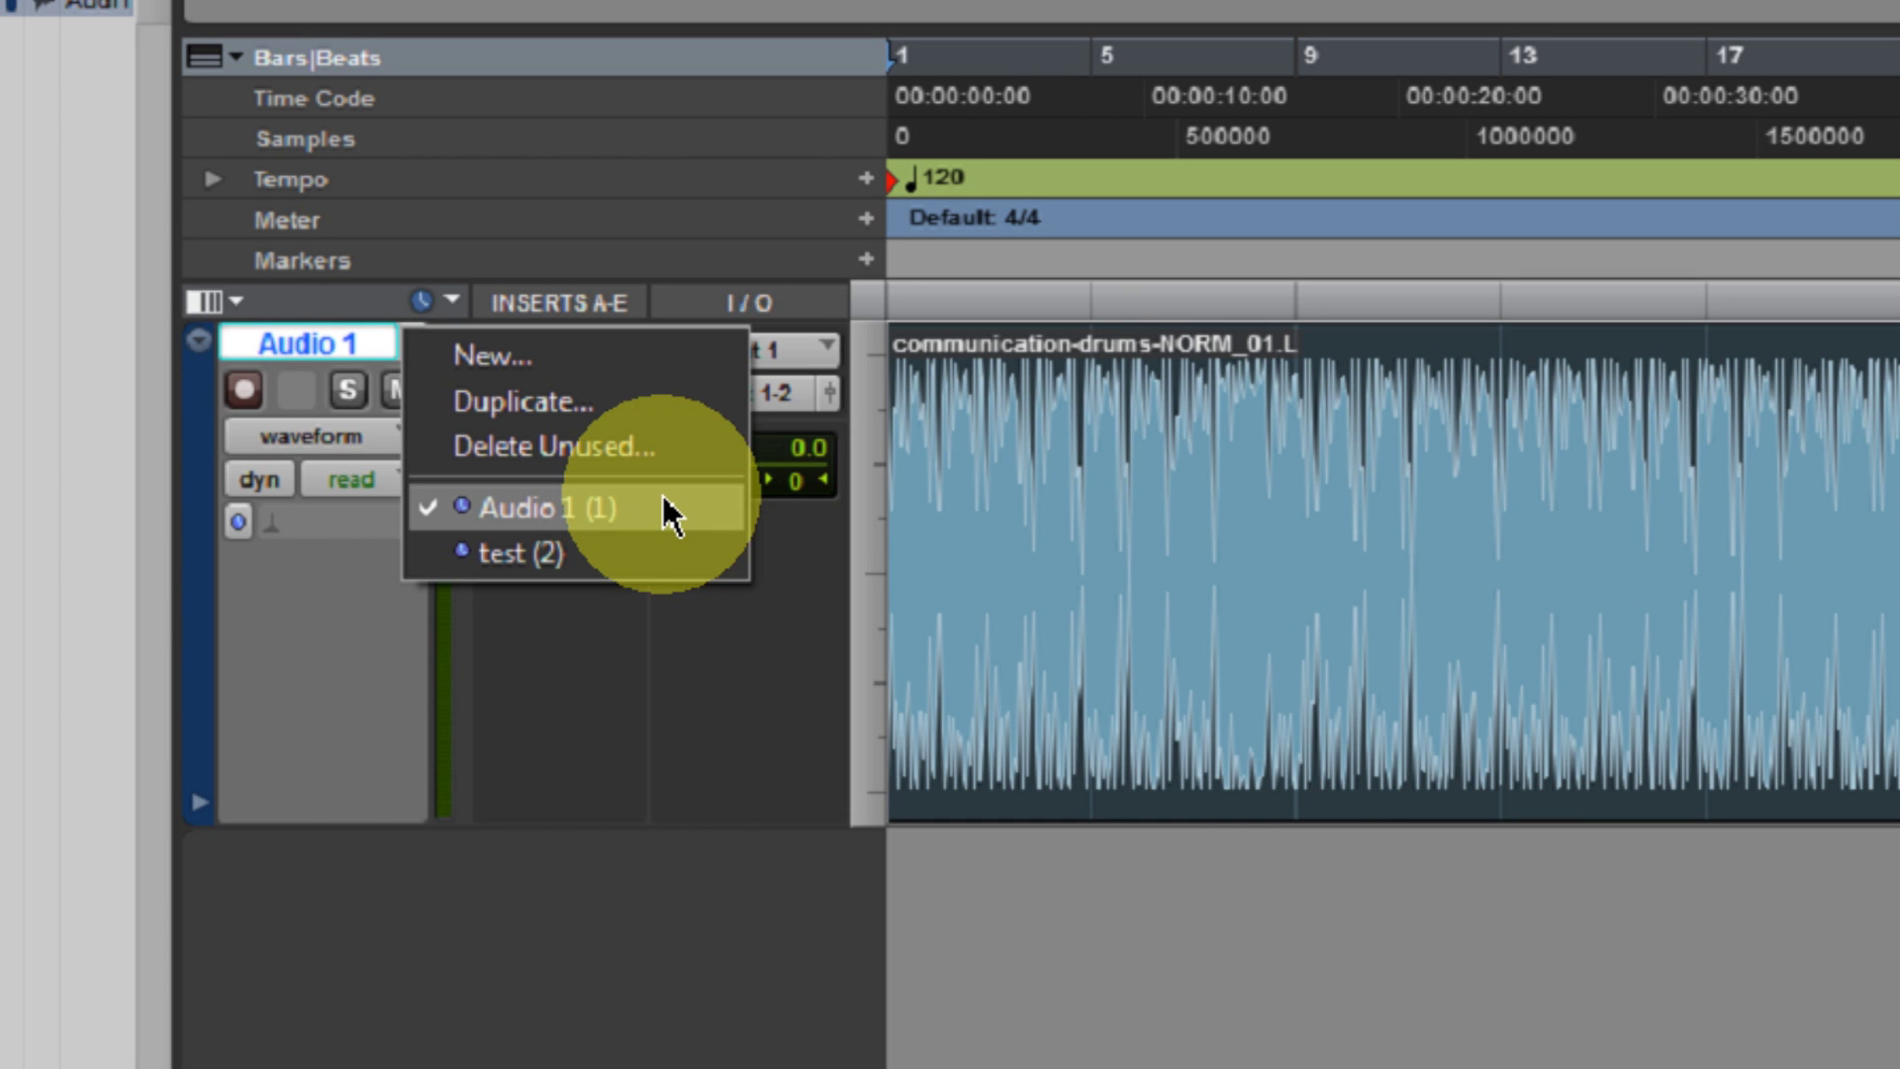
click(554, 371)
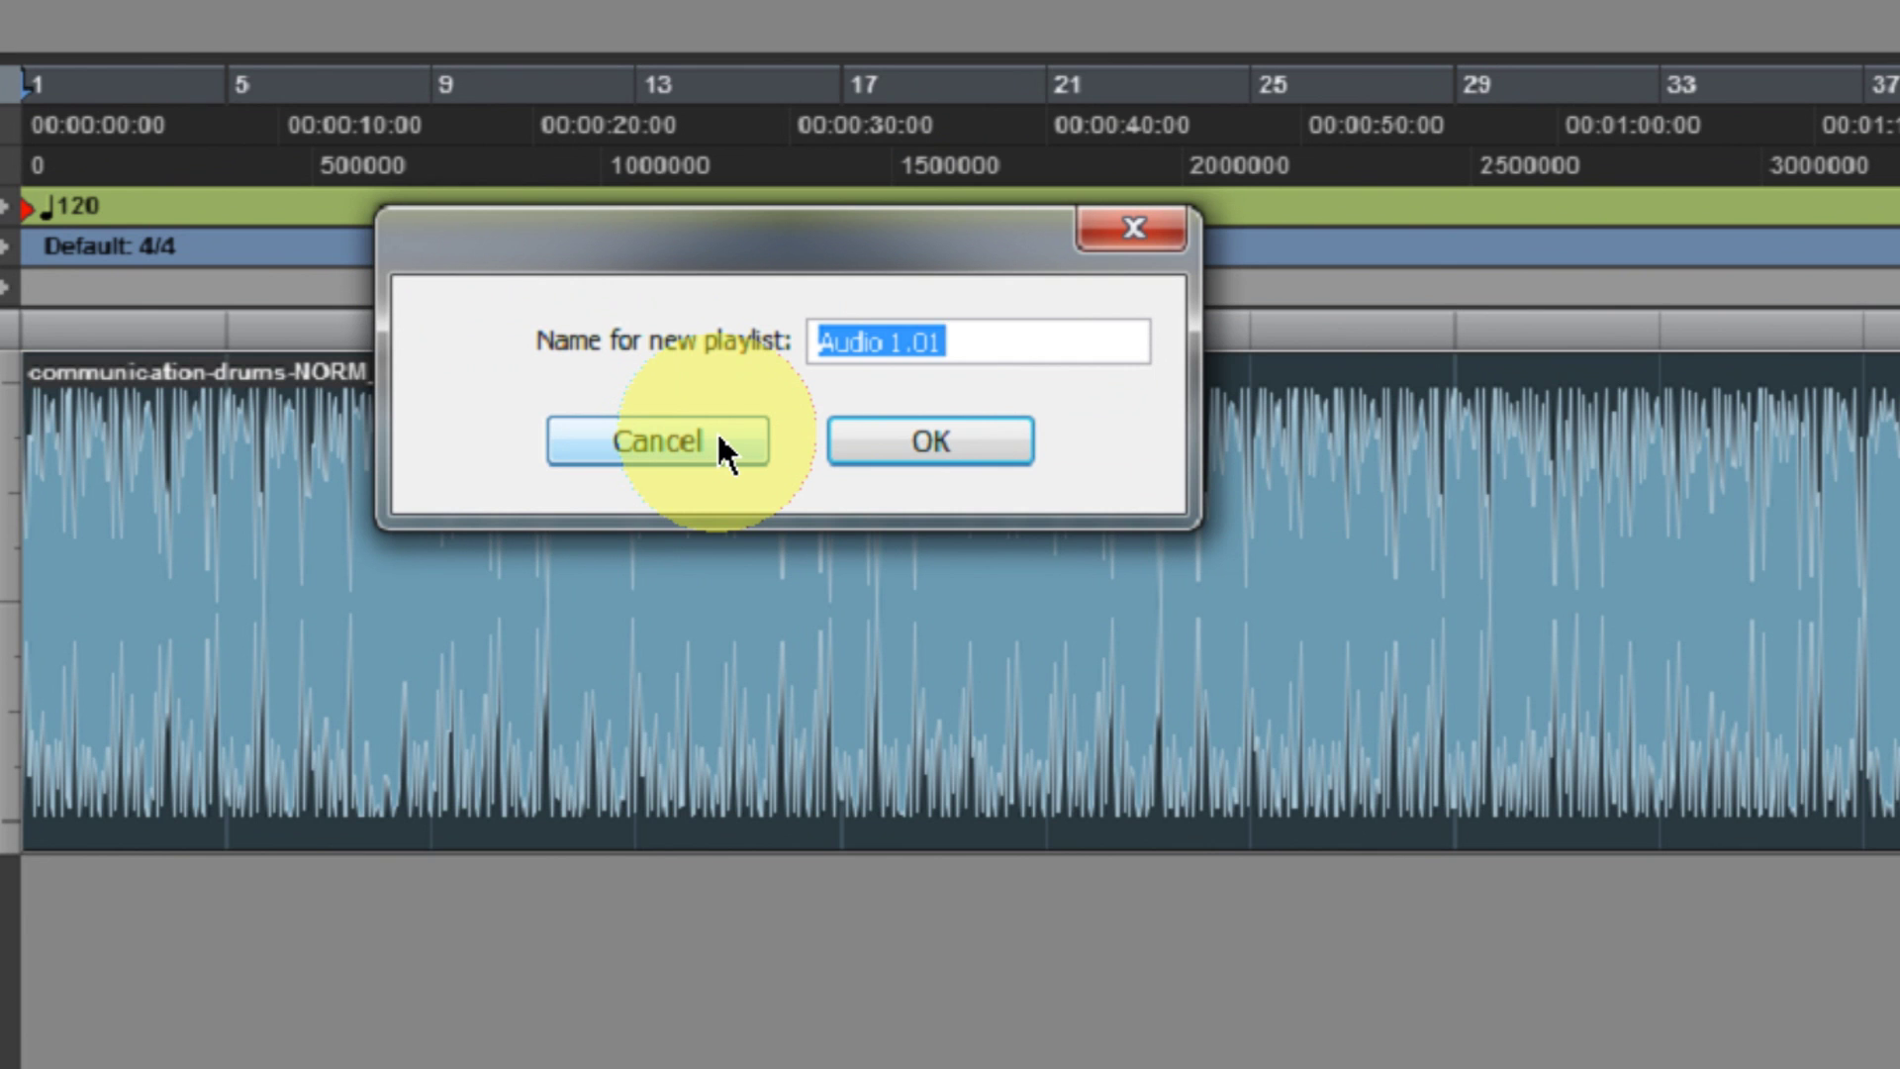
text(vocals)
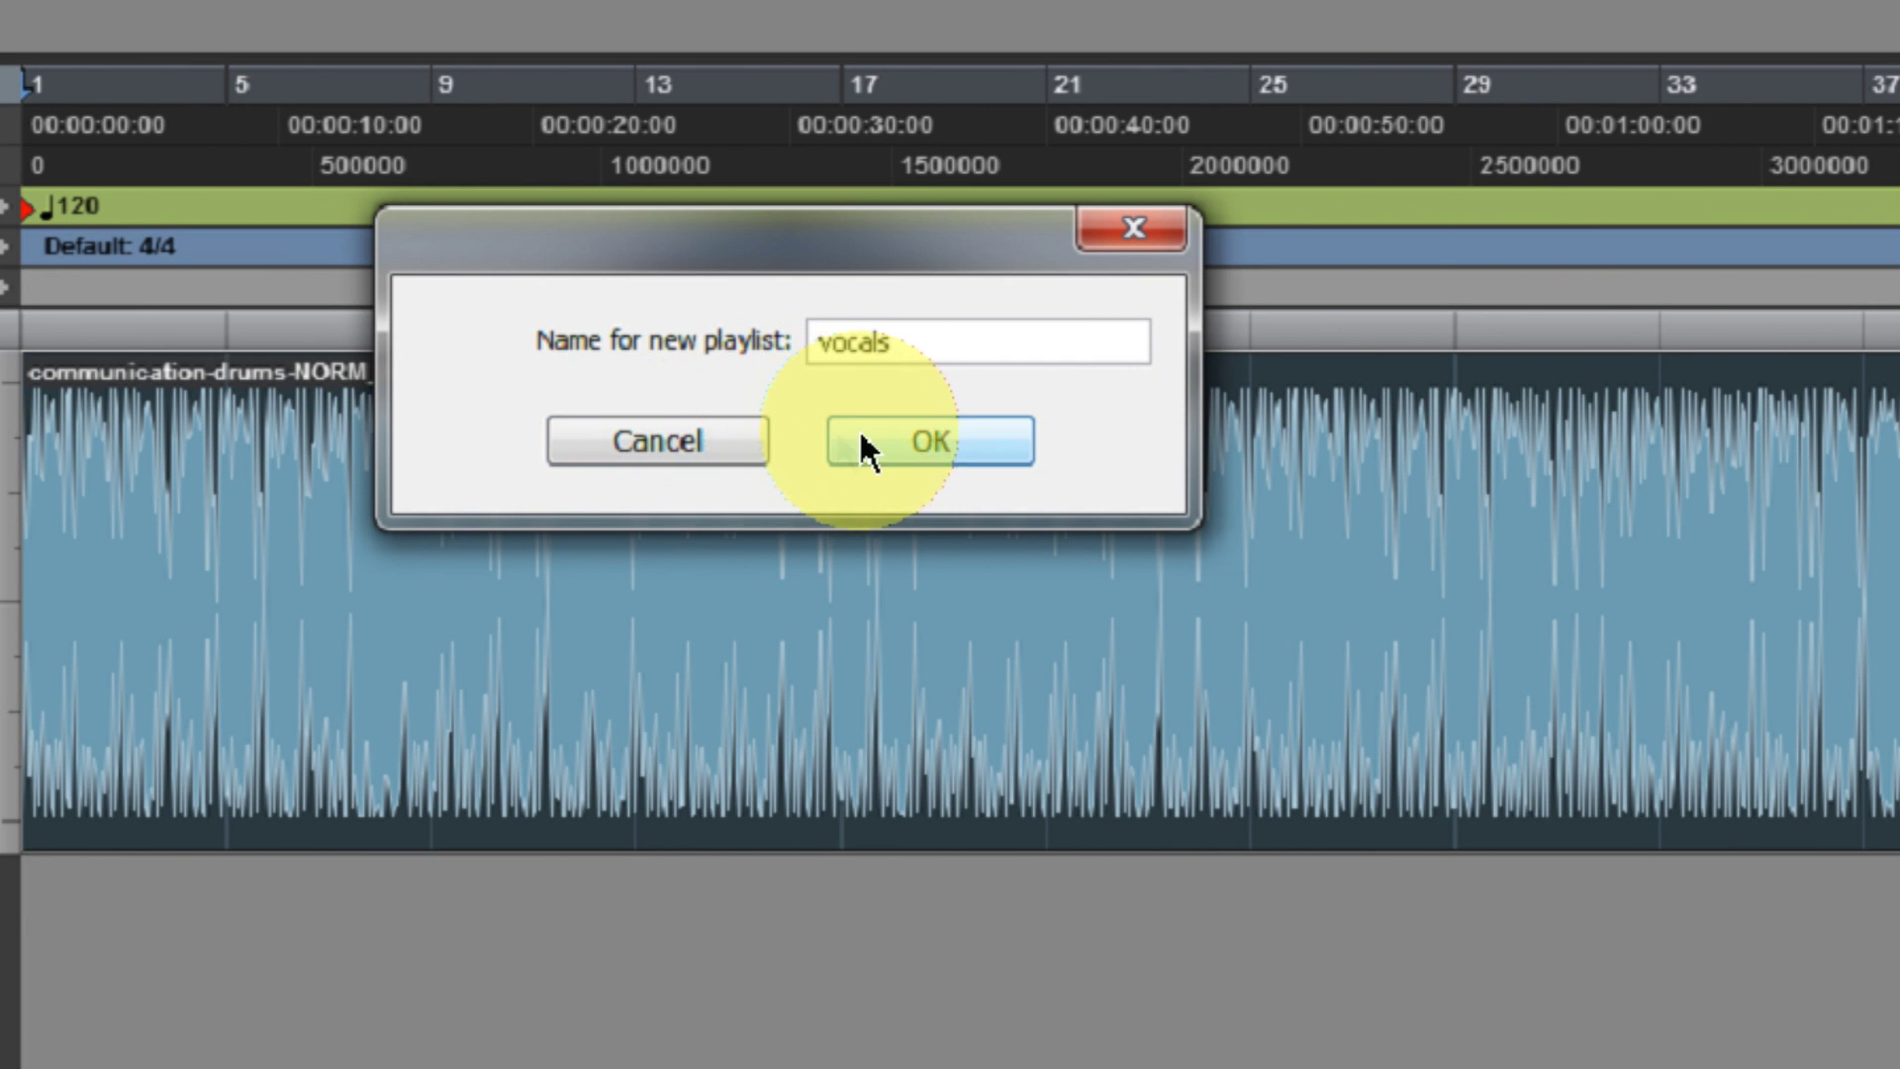
click(859, 436)
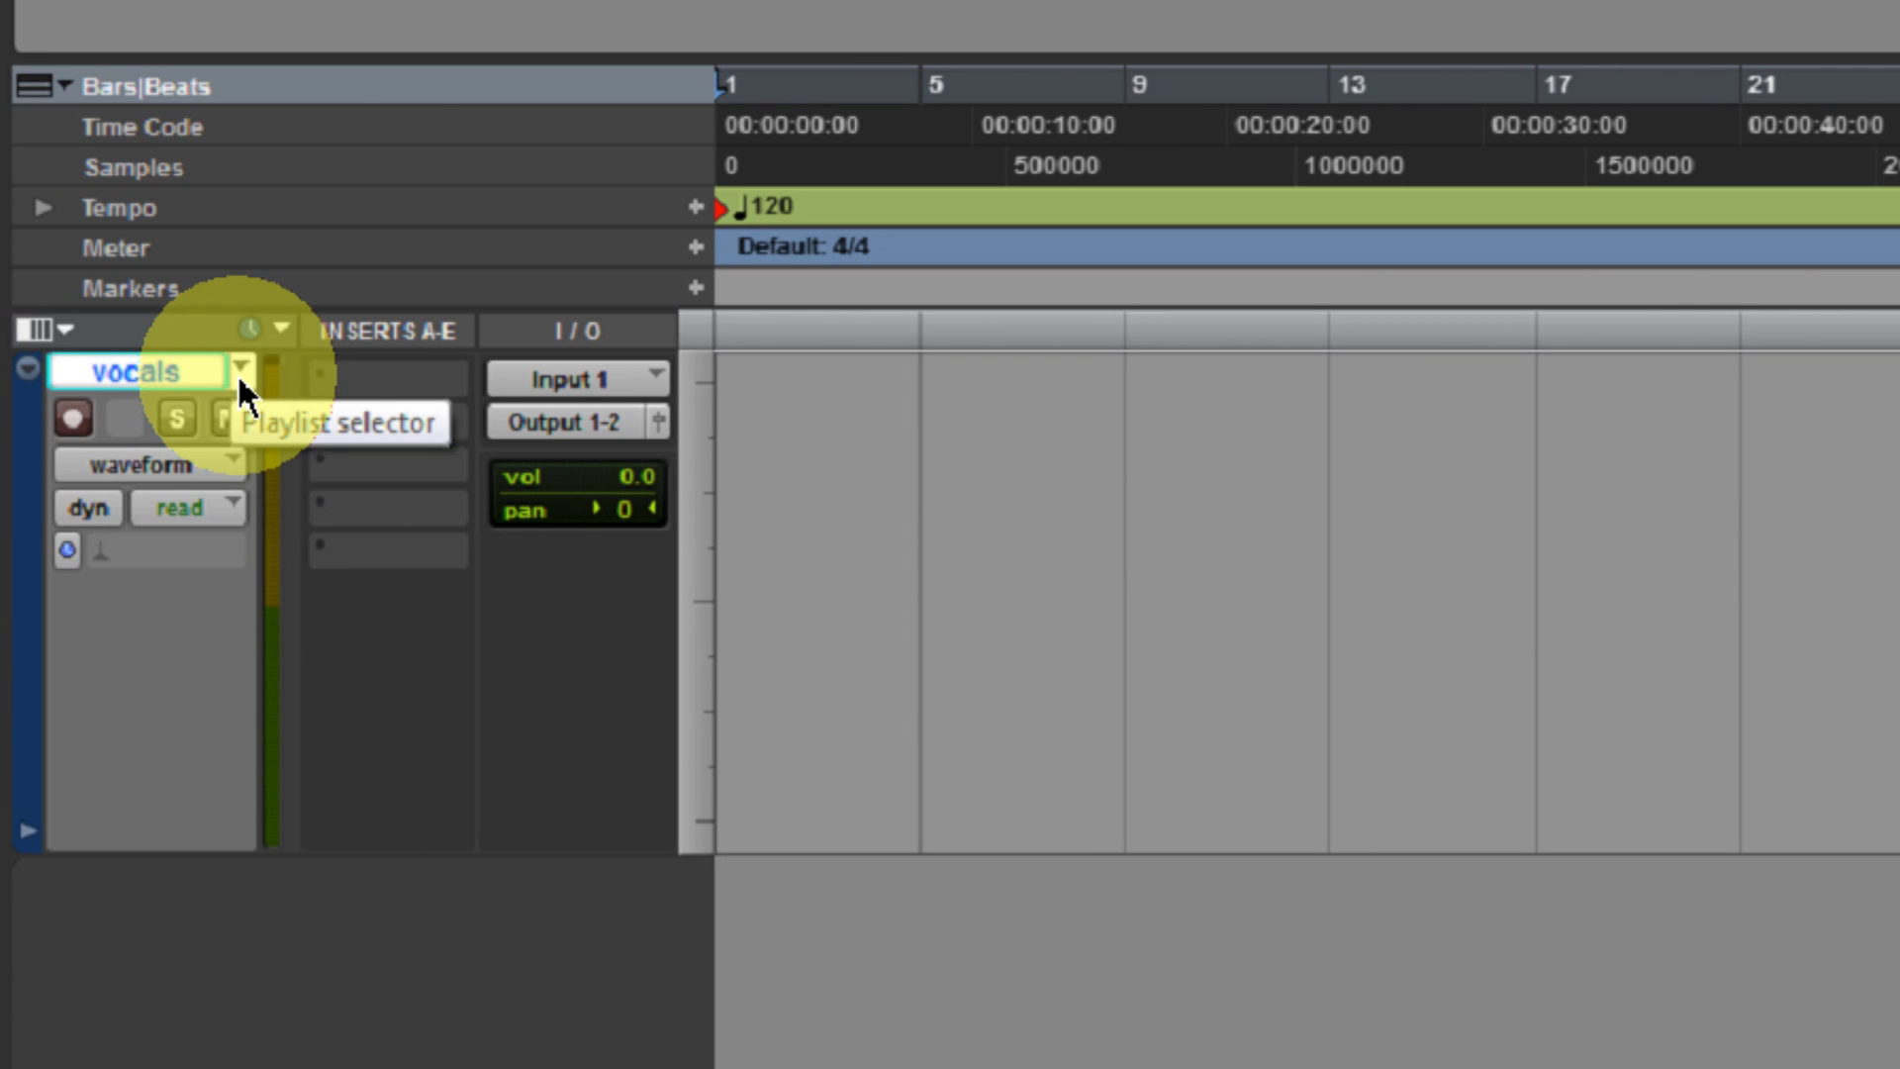
Switch the track back to the Audio 1 playlist, then to the empty vocals playlist.
click(240, 374)
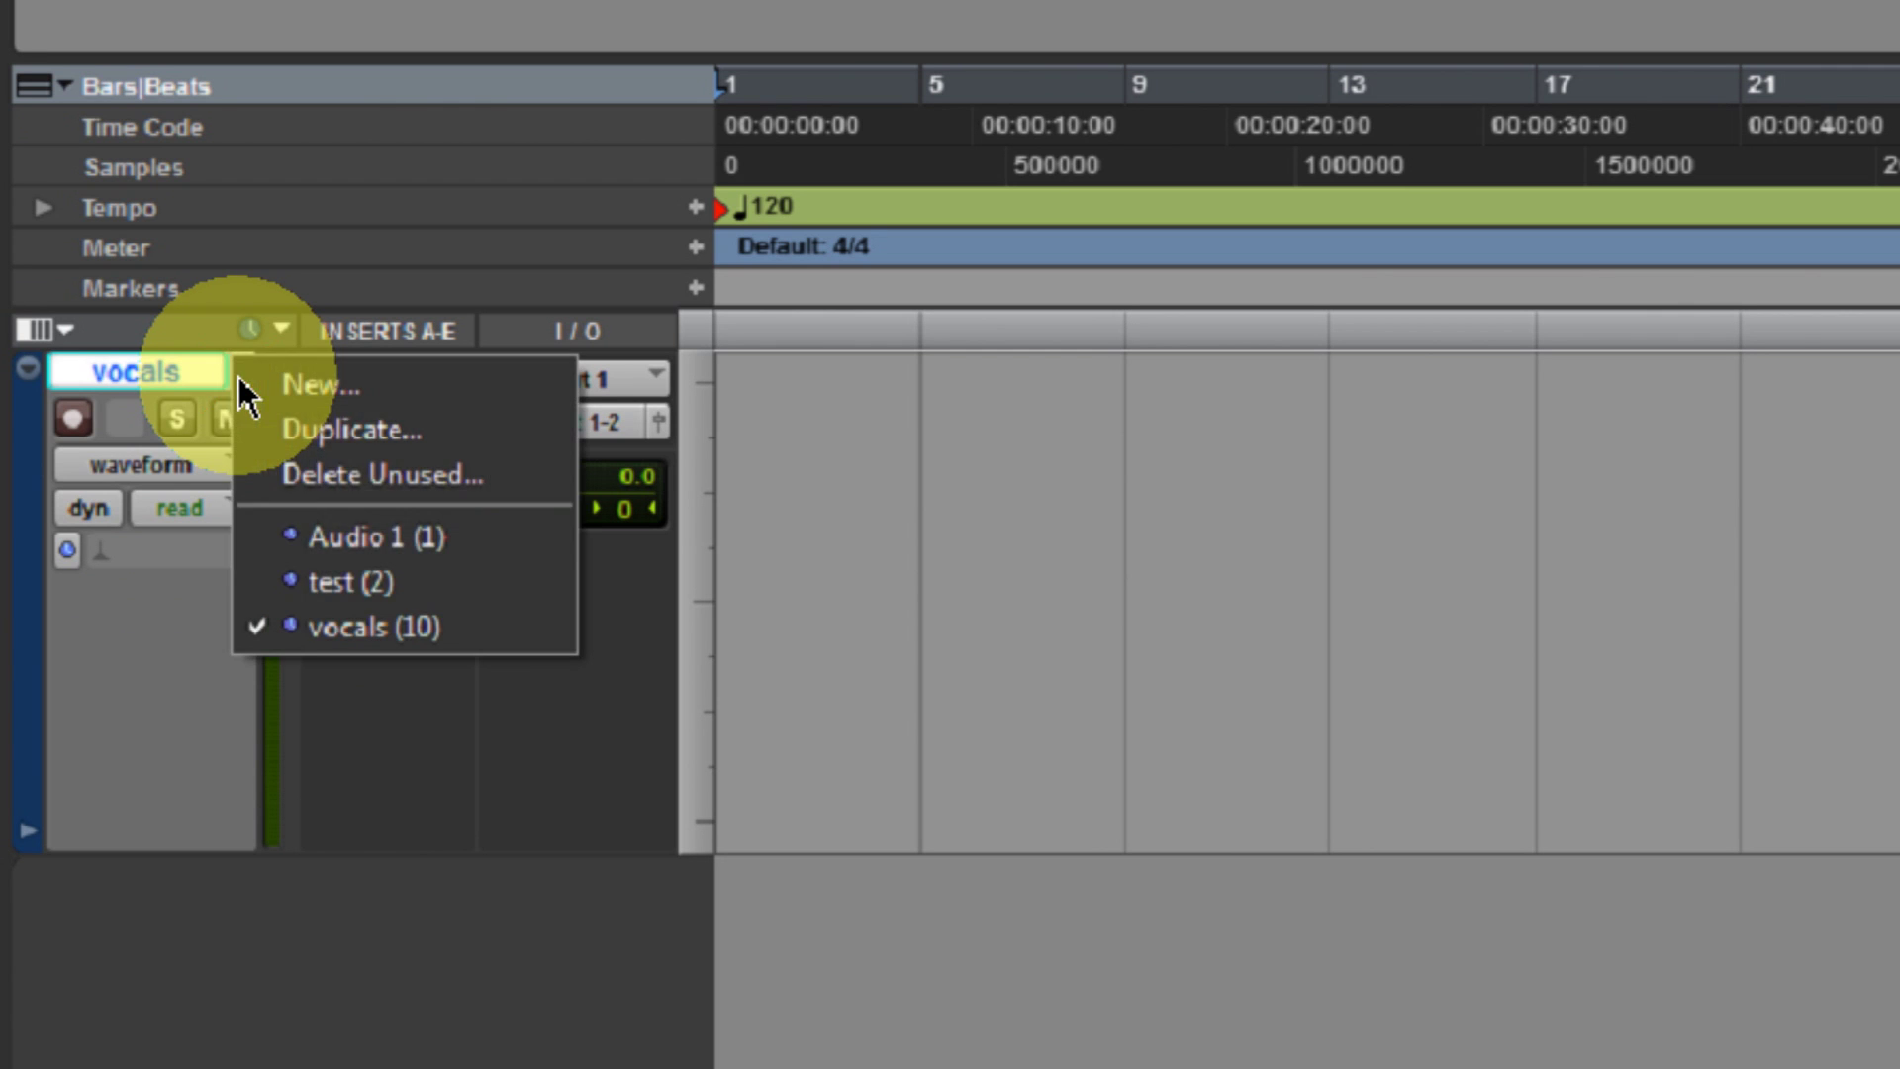
click(339, 540)
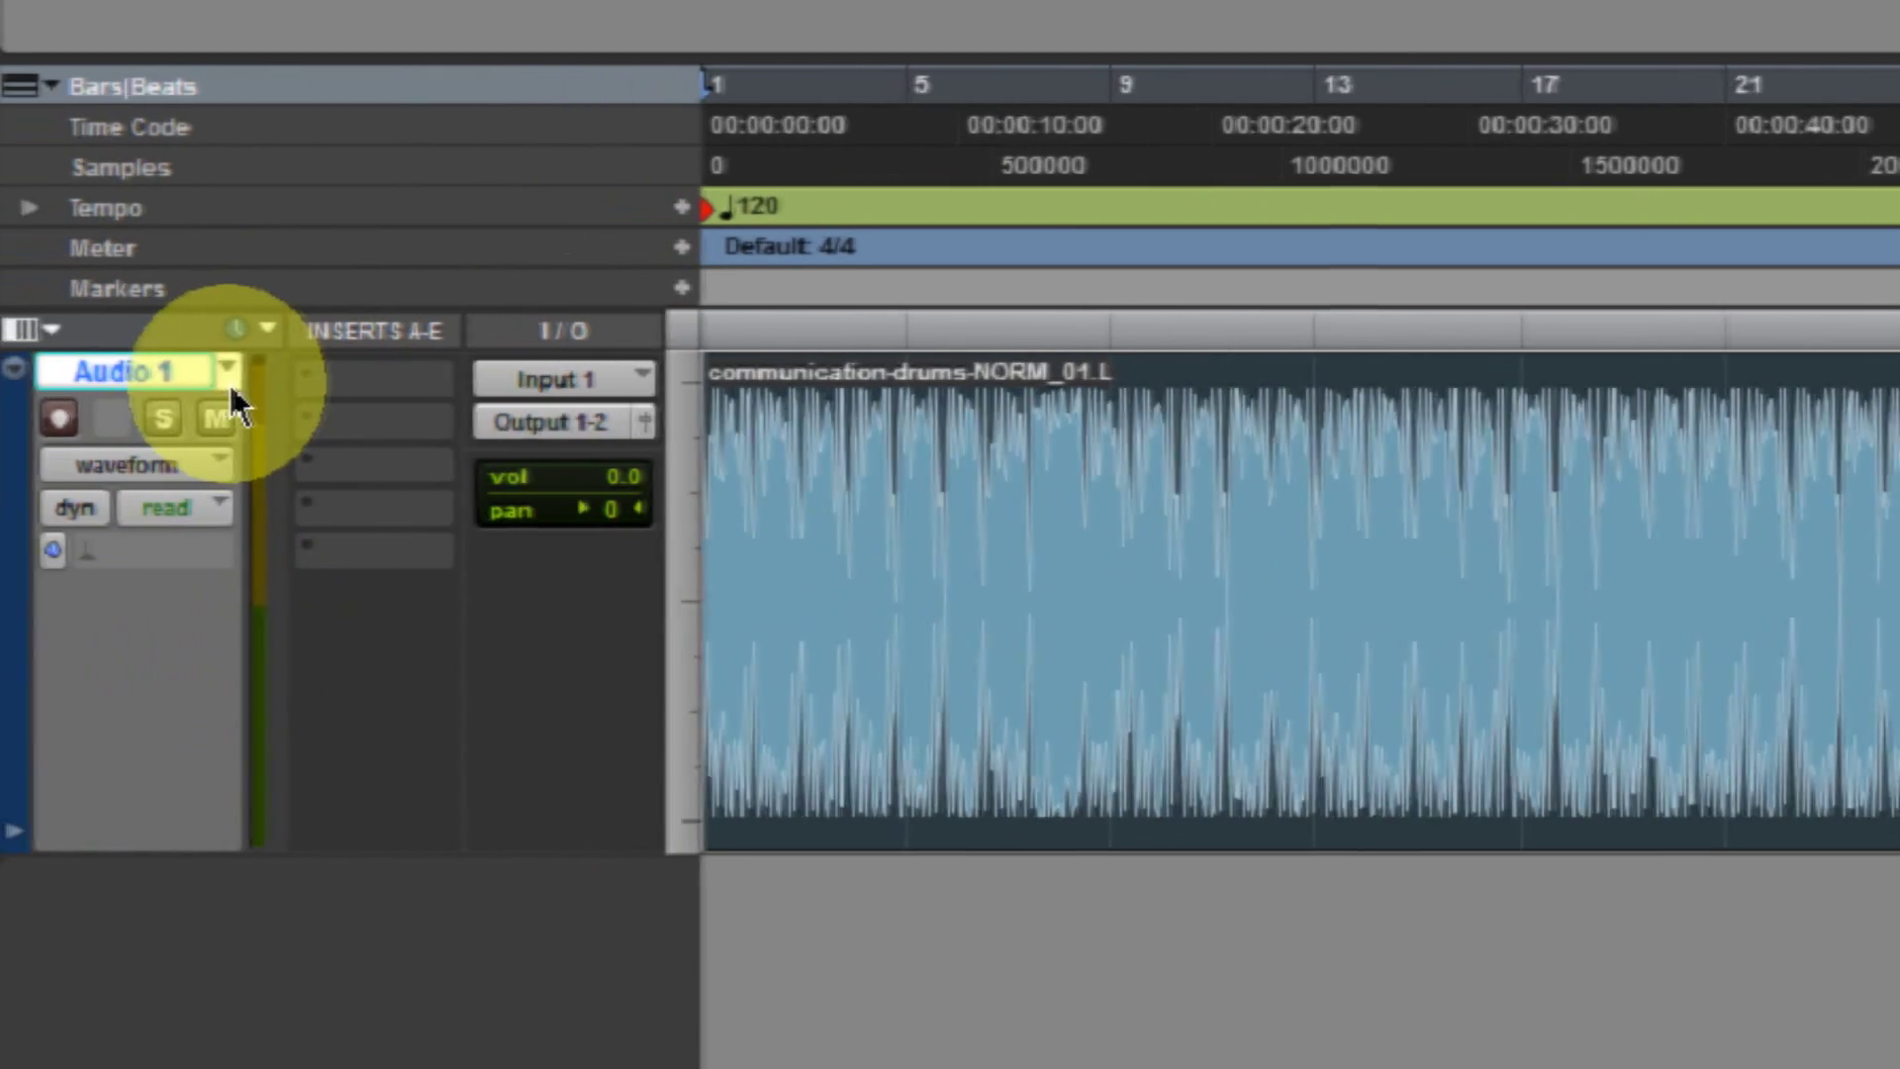
click(229, 382)
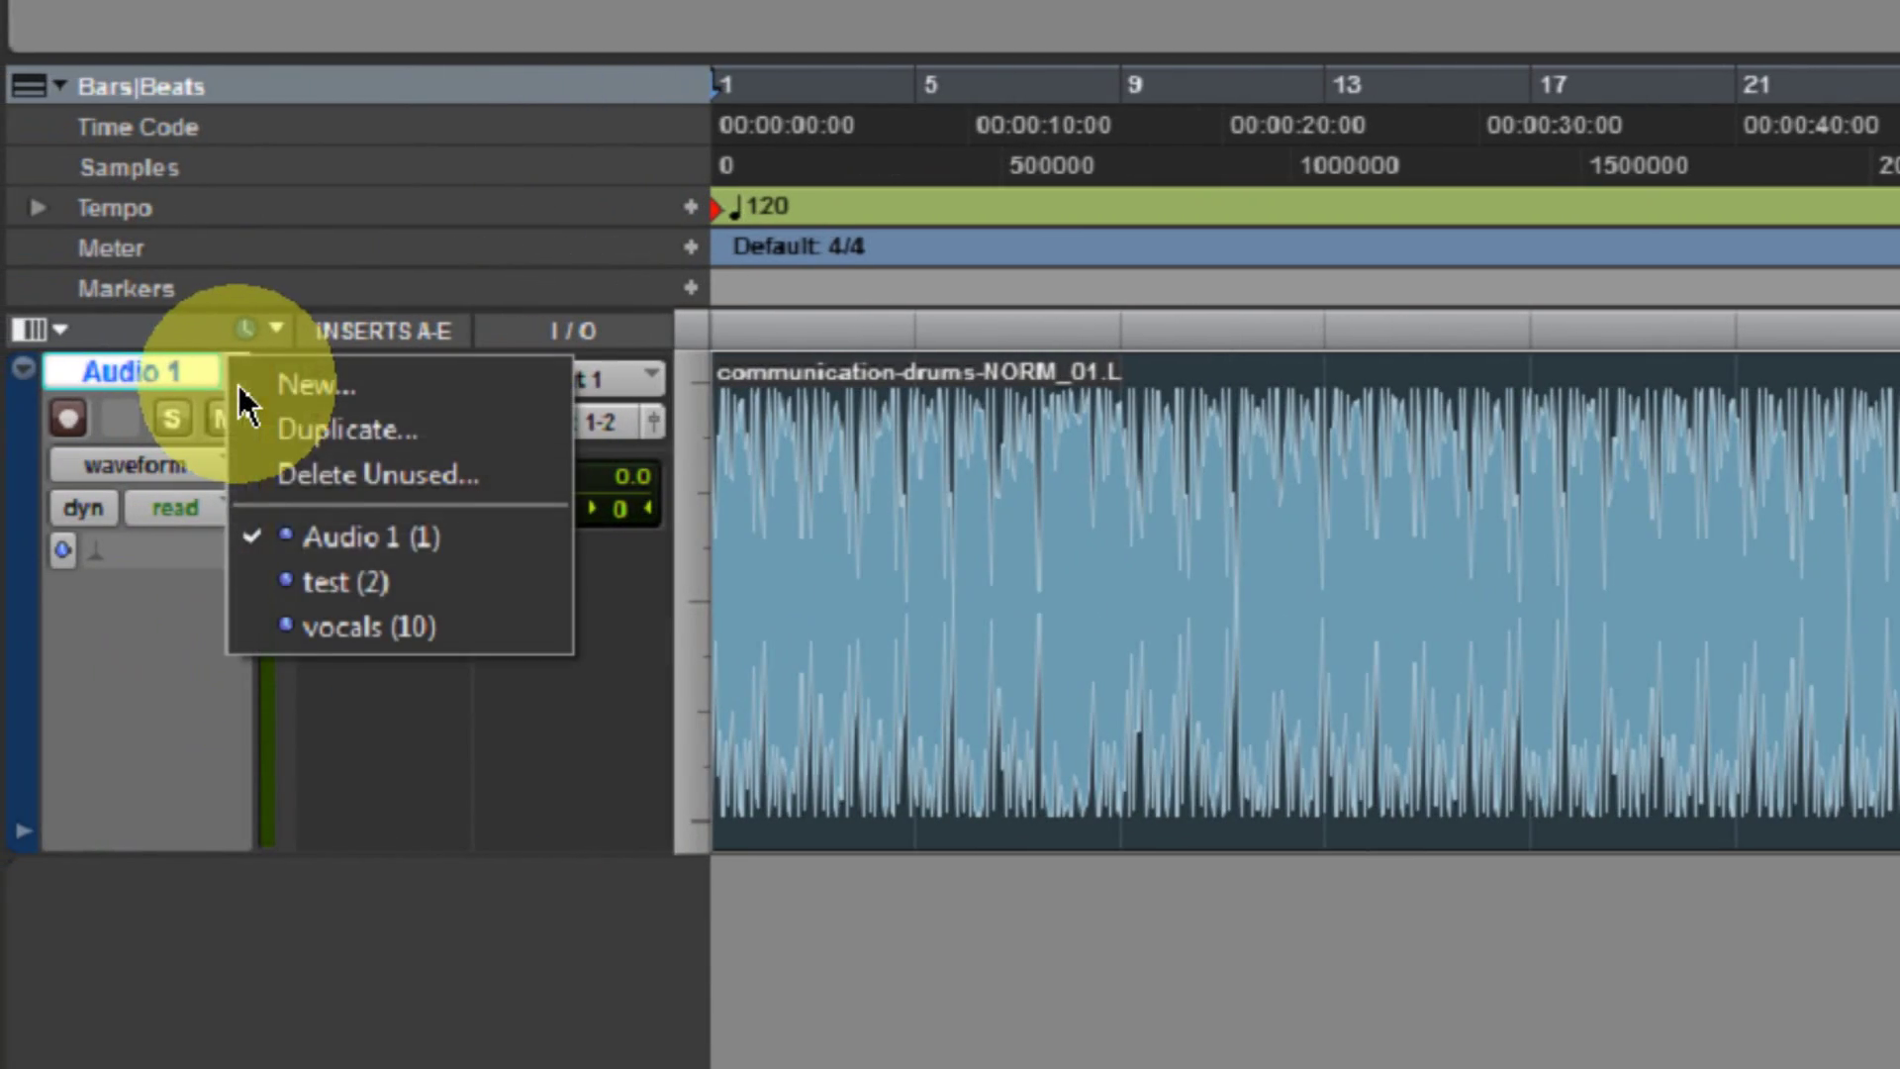
click(342, 625)
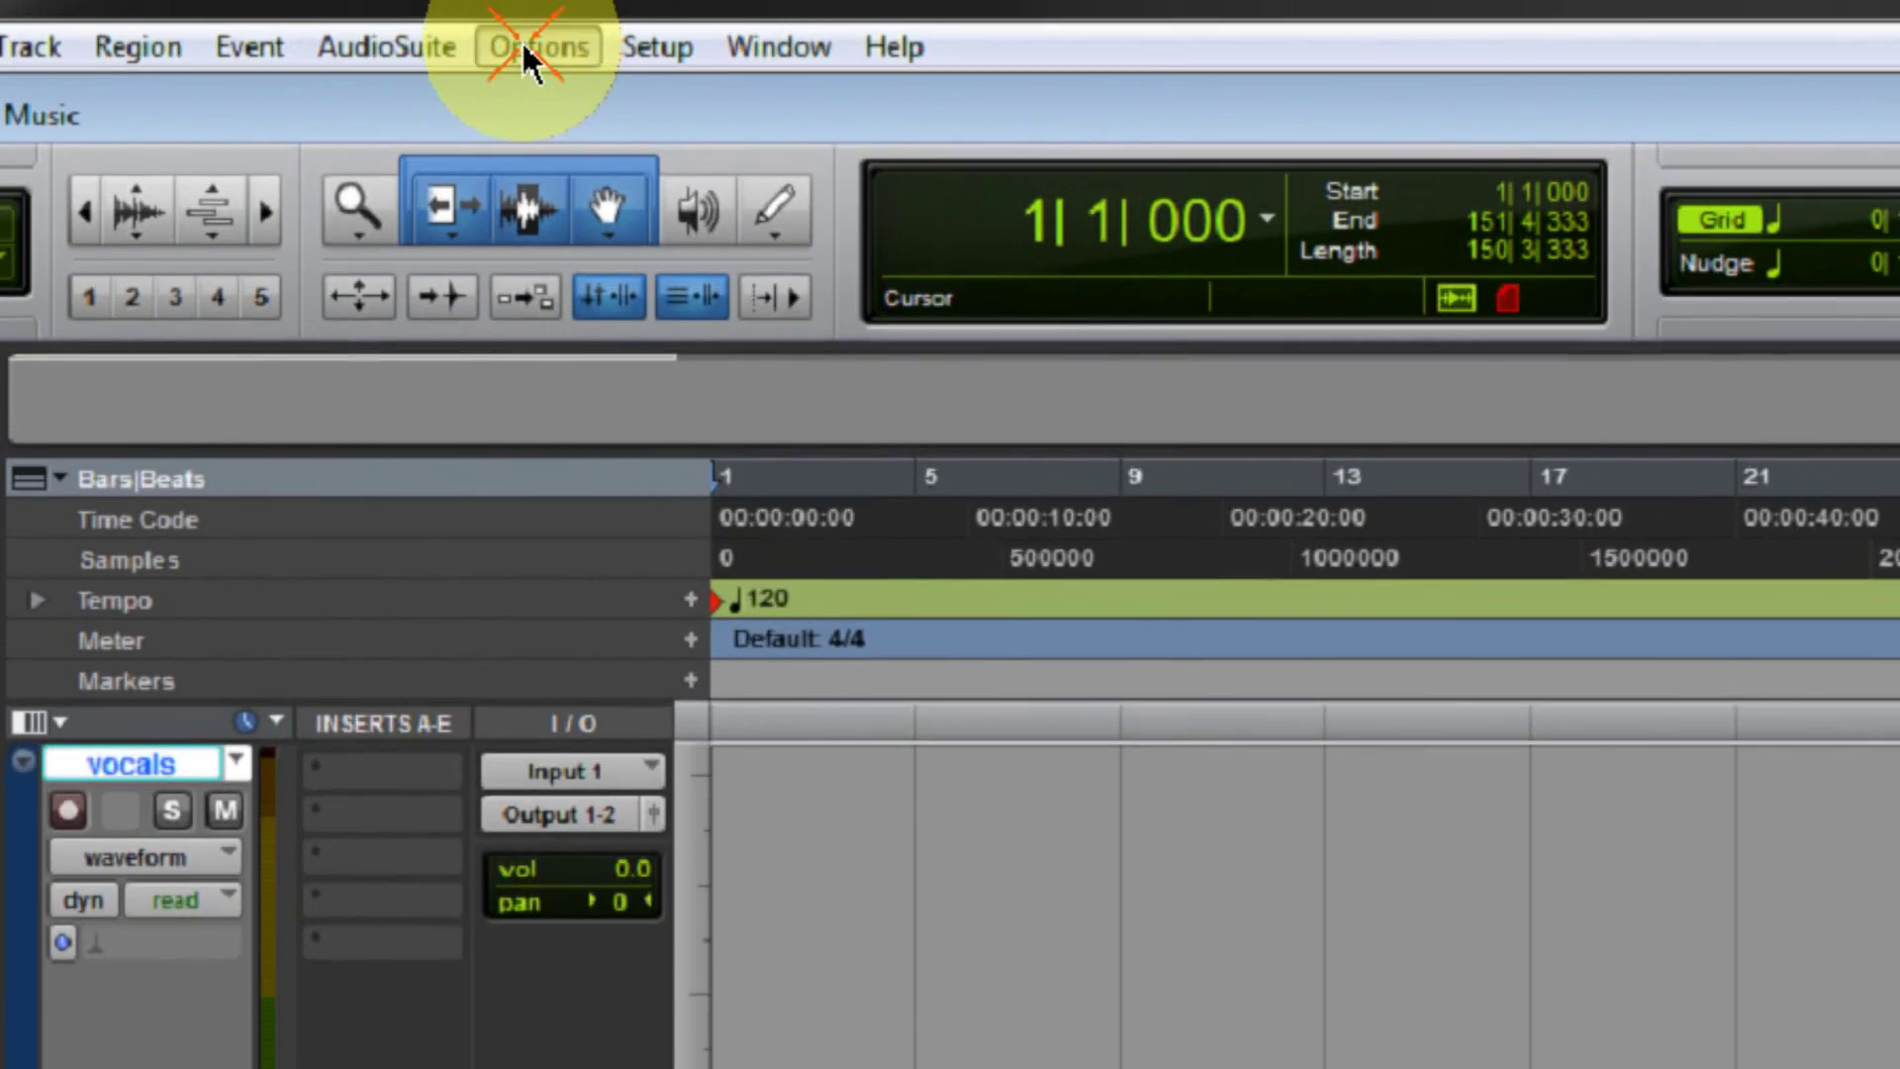
Turn on the Link Timeline and Edit Selection button.
click(532, 9)
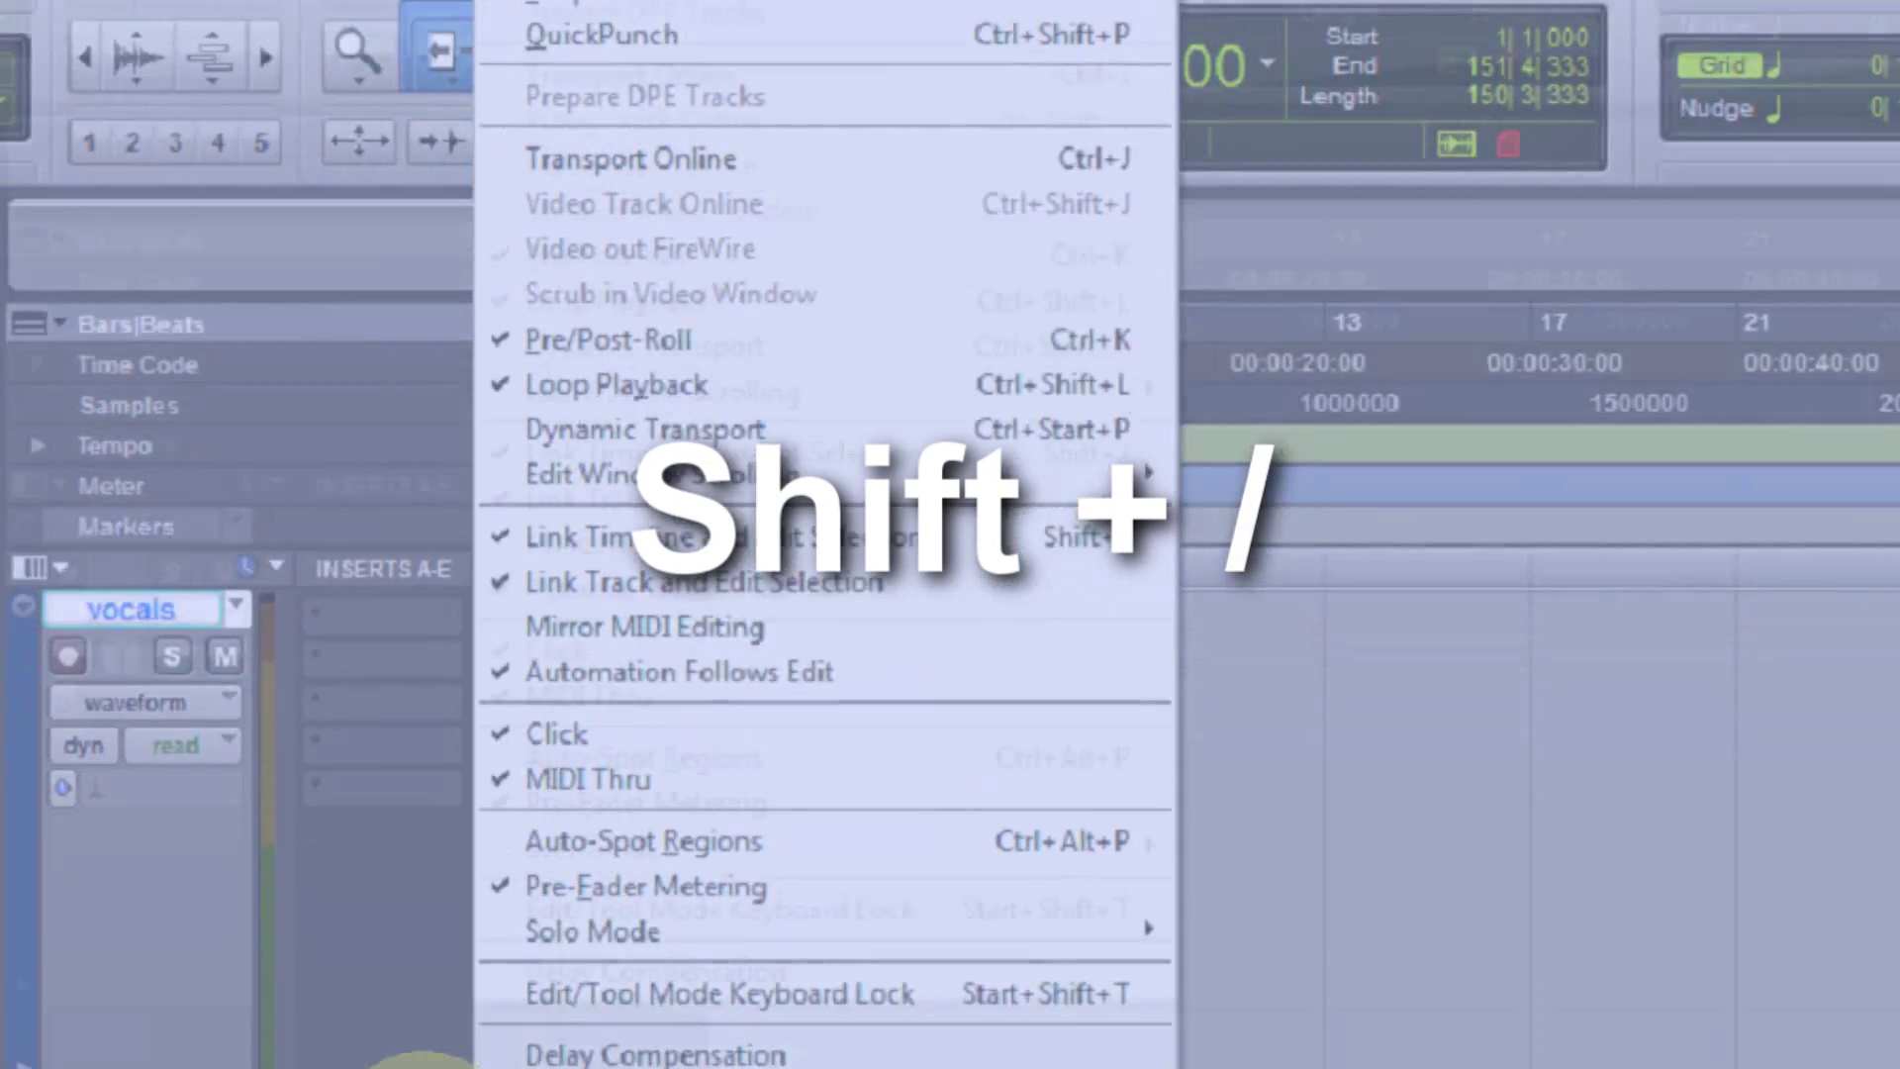
click(419, 952)
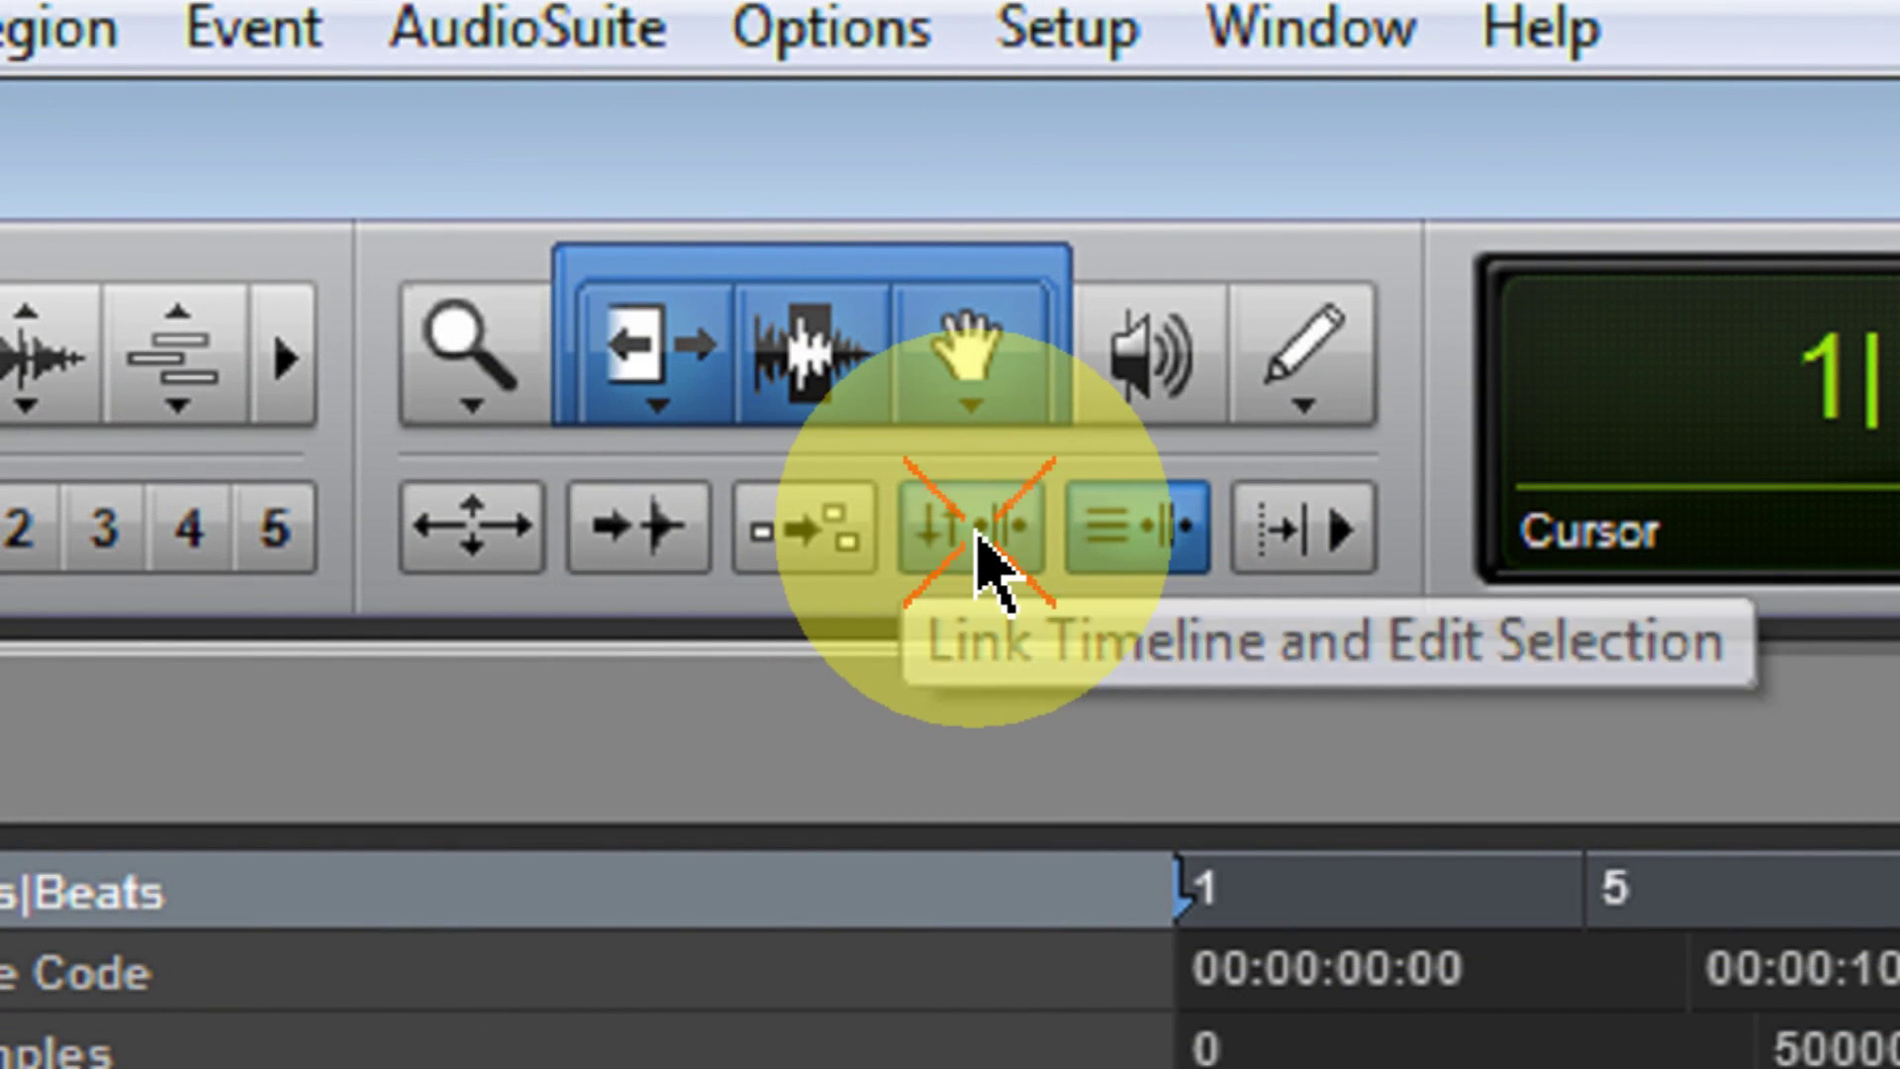
click(983, 555)
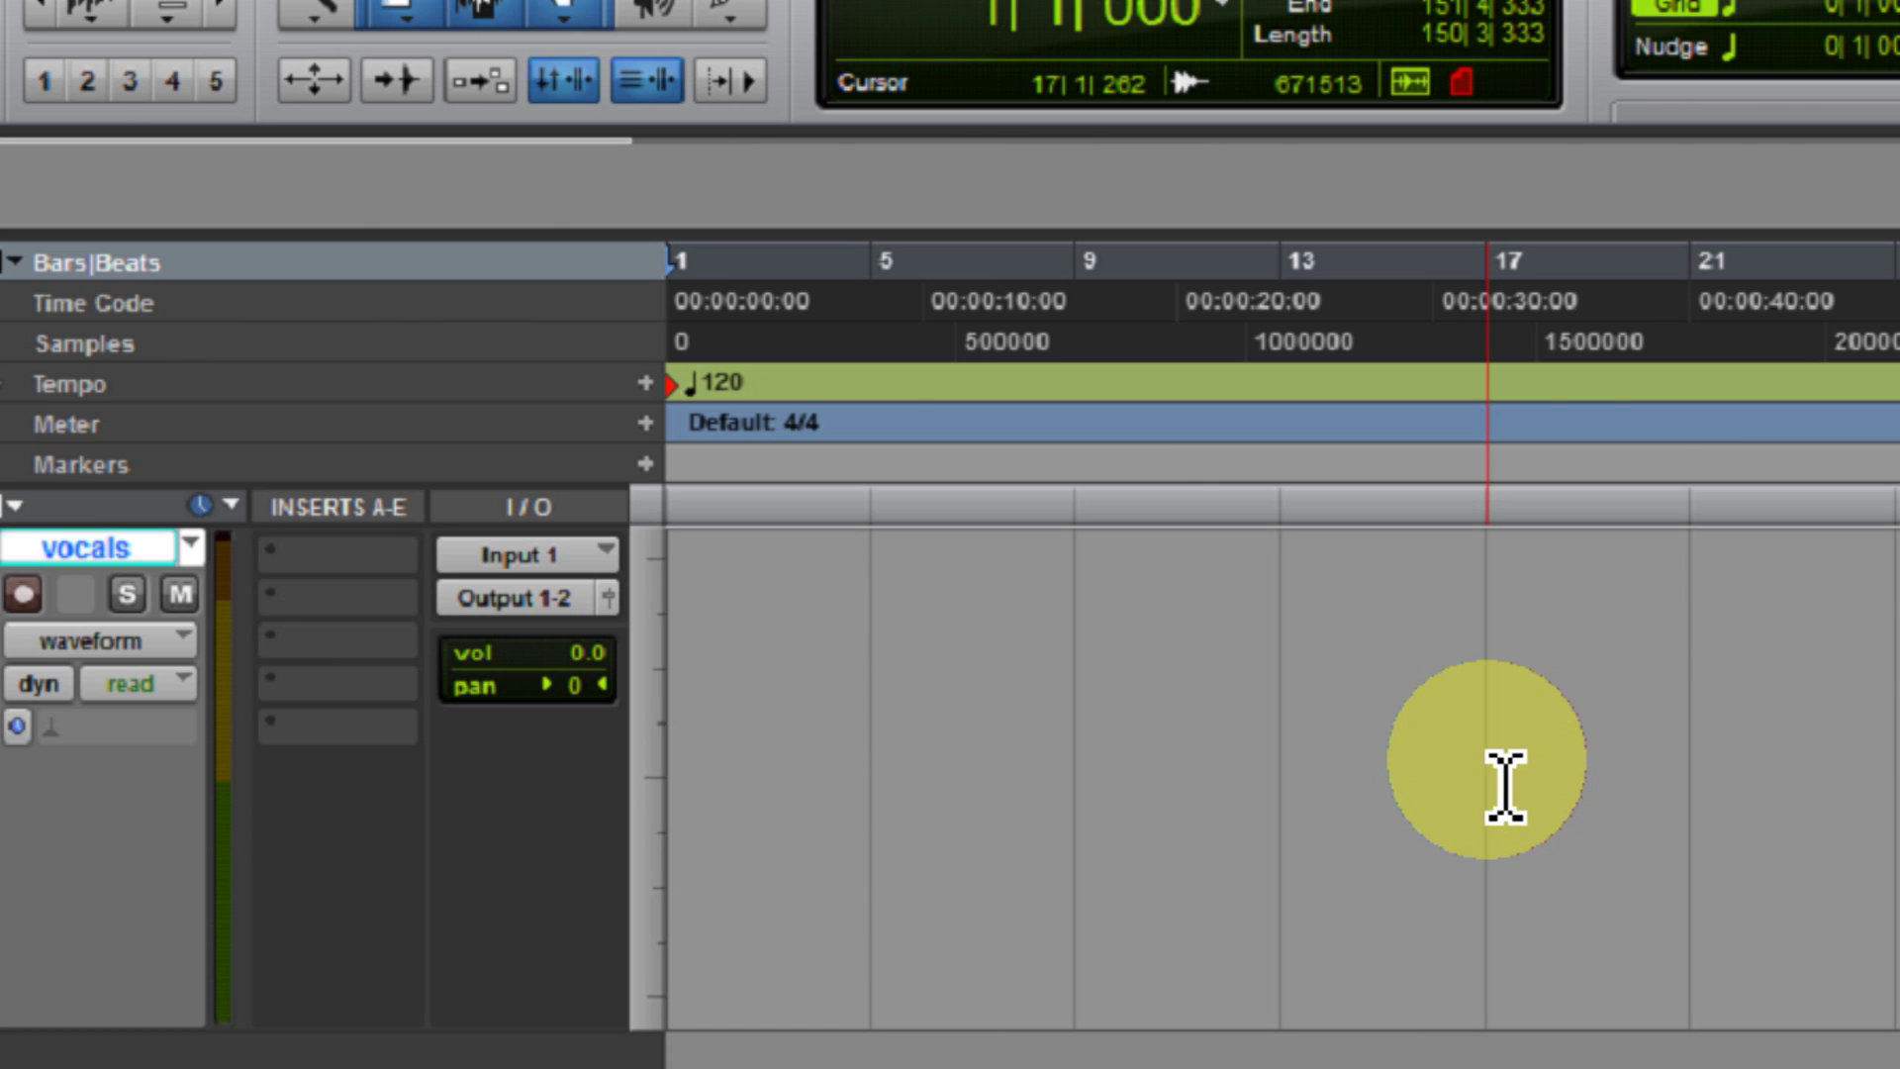
Select bars 1–4 on the vocals track, confirm Loop playback and Loop record modes, and play it.
click(1505, 787)
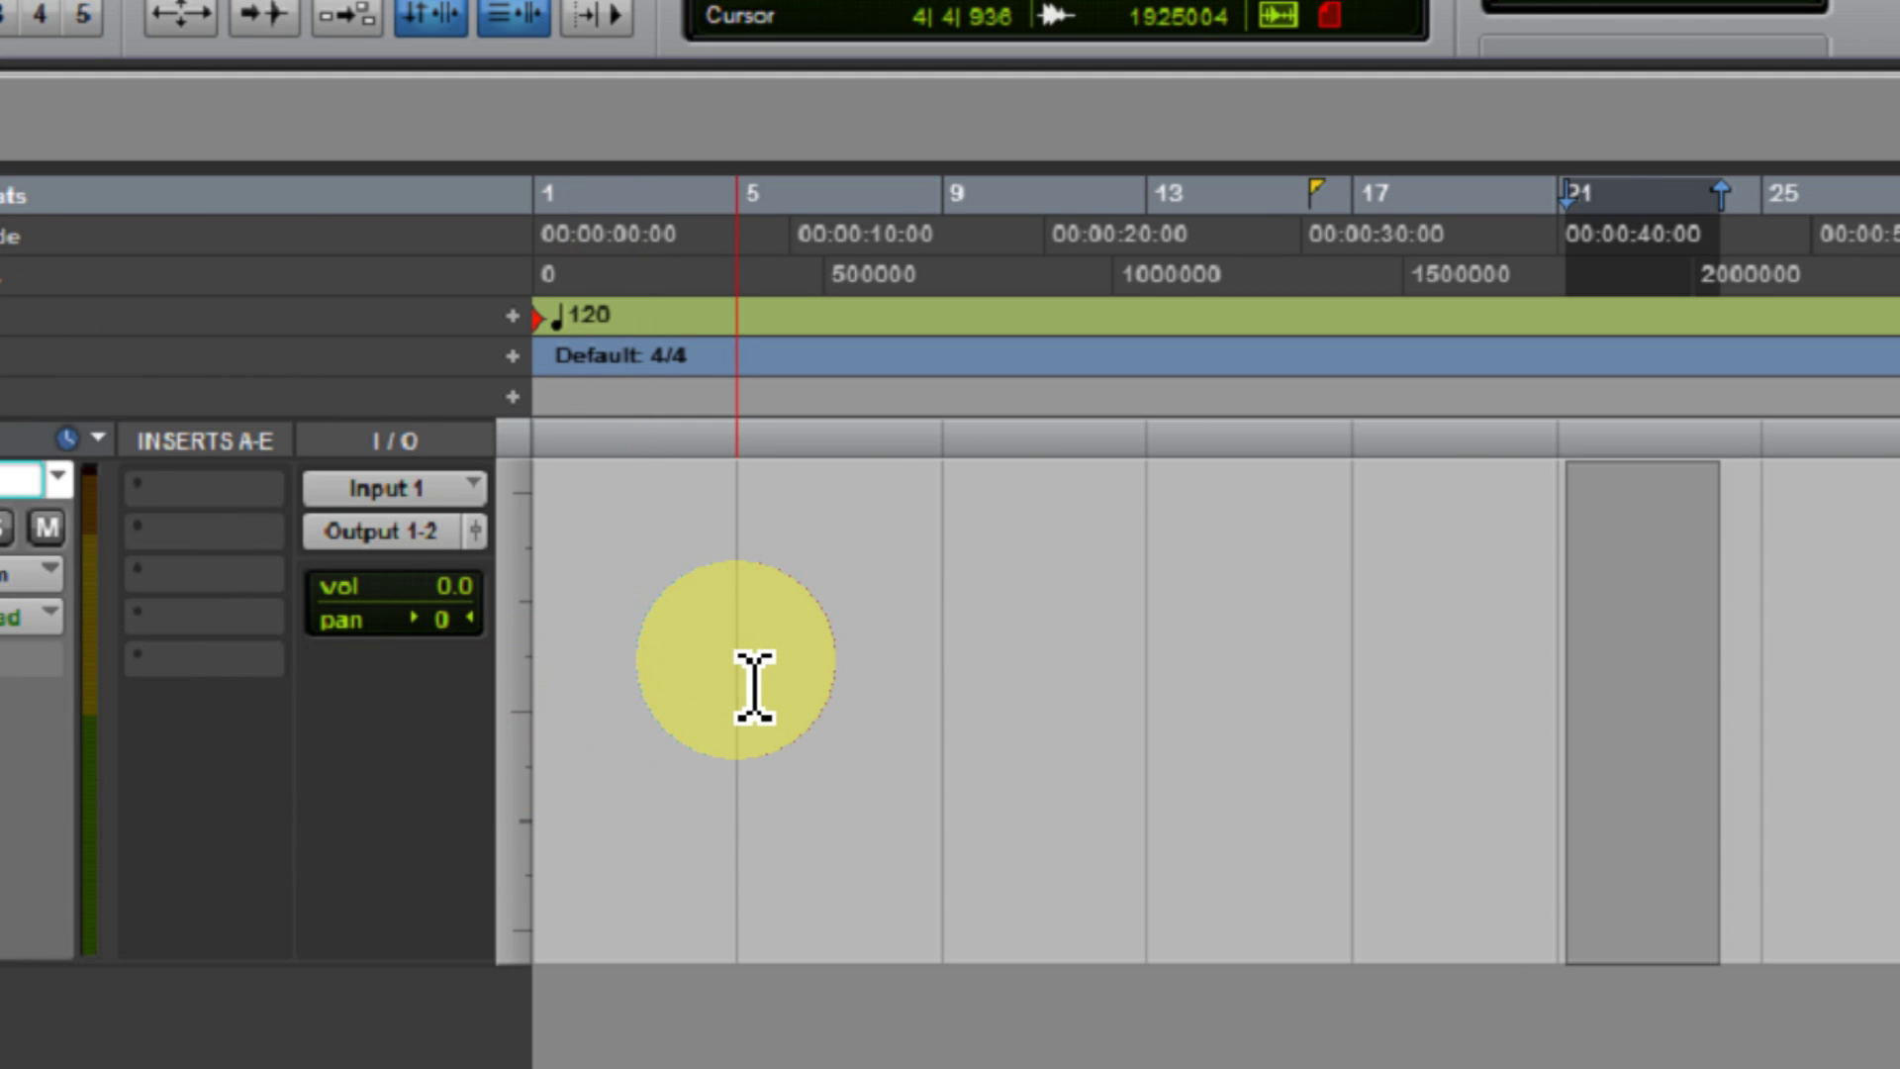
drag(750, 686, 525, 690)
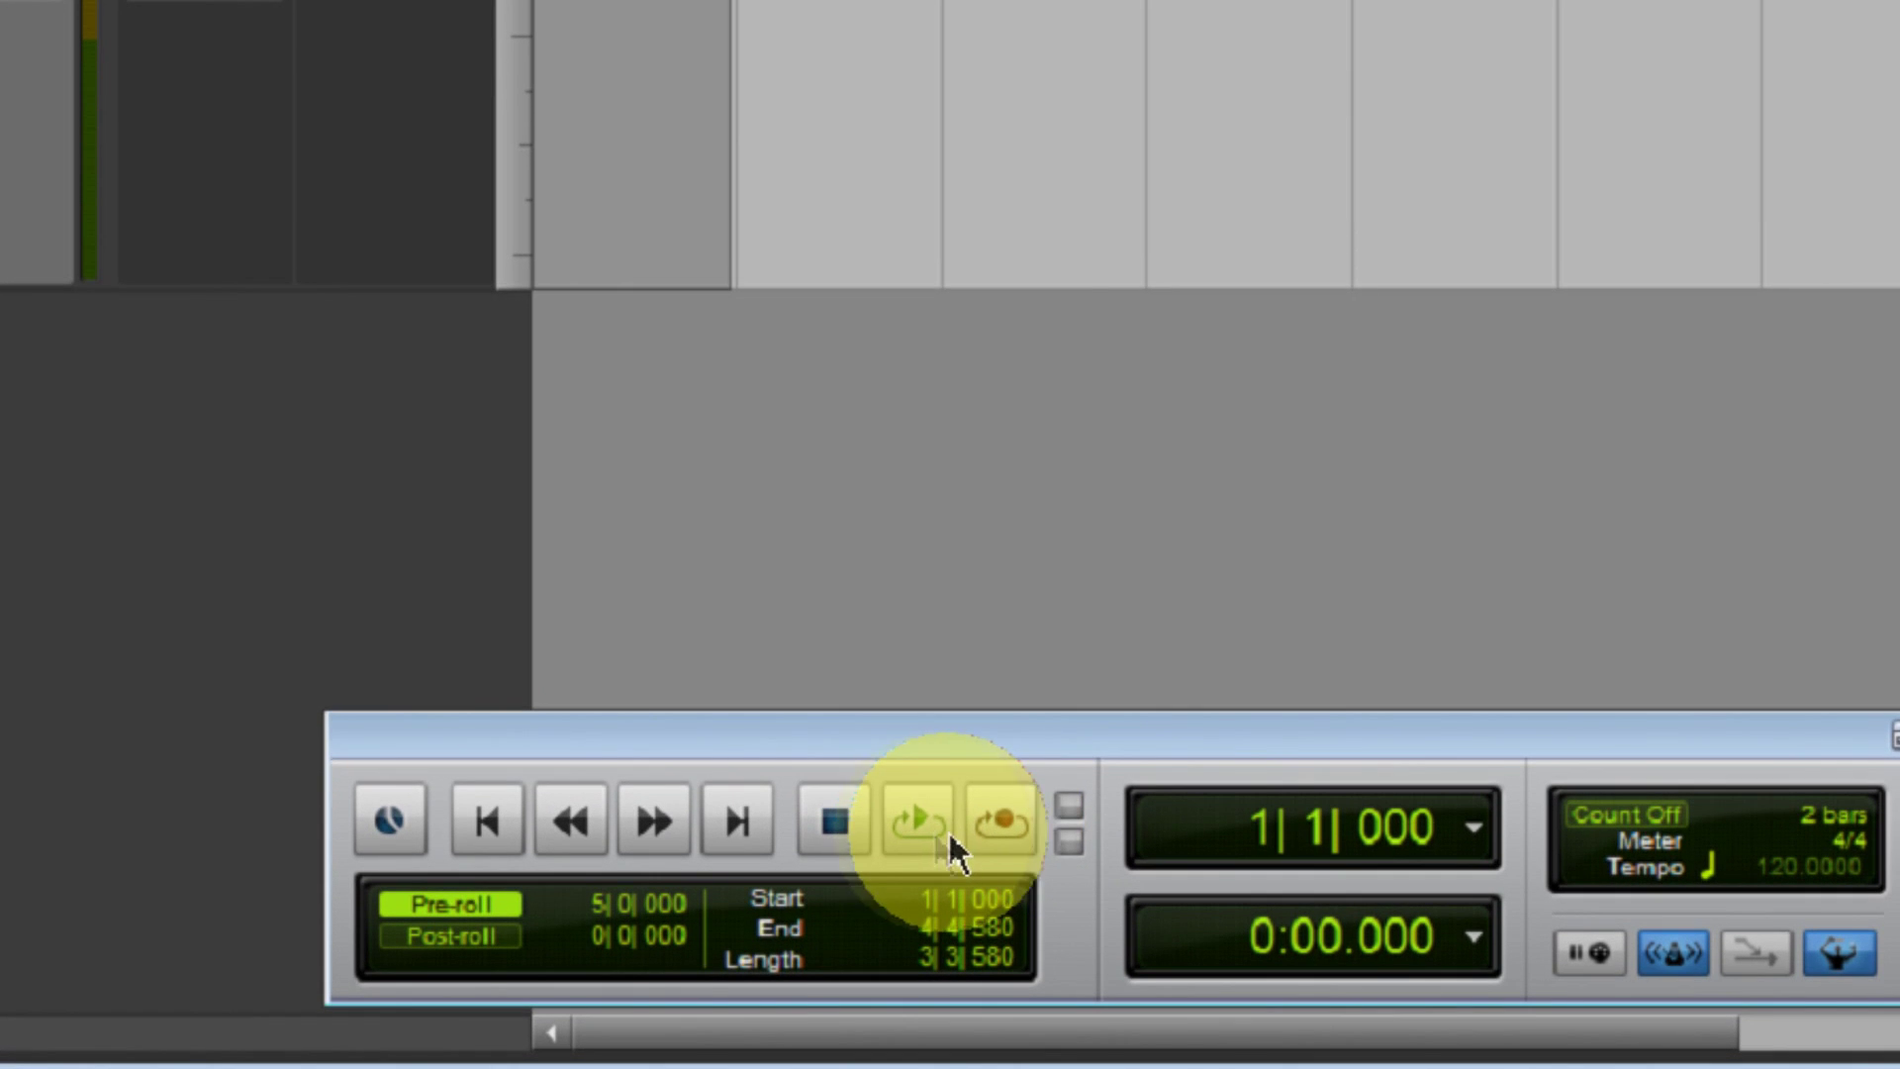
right_click(912, 829)
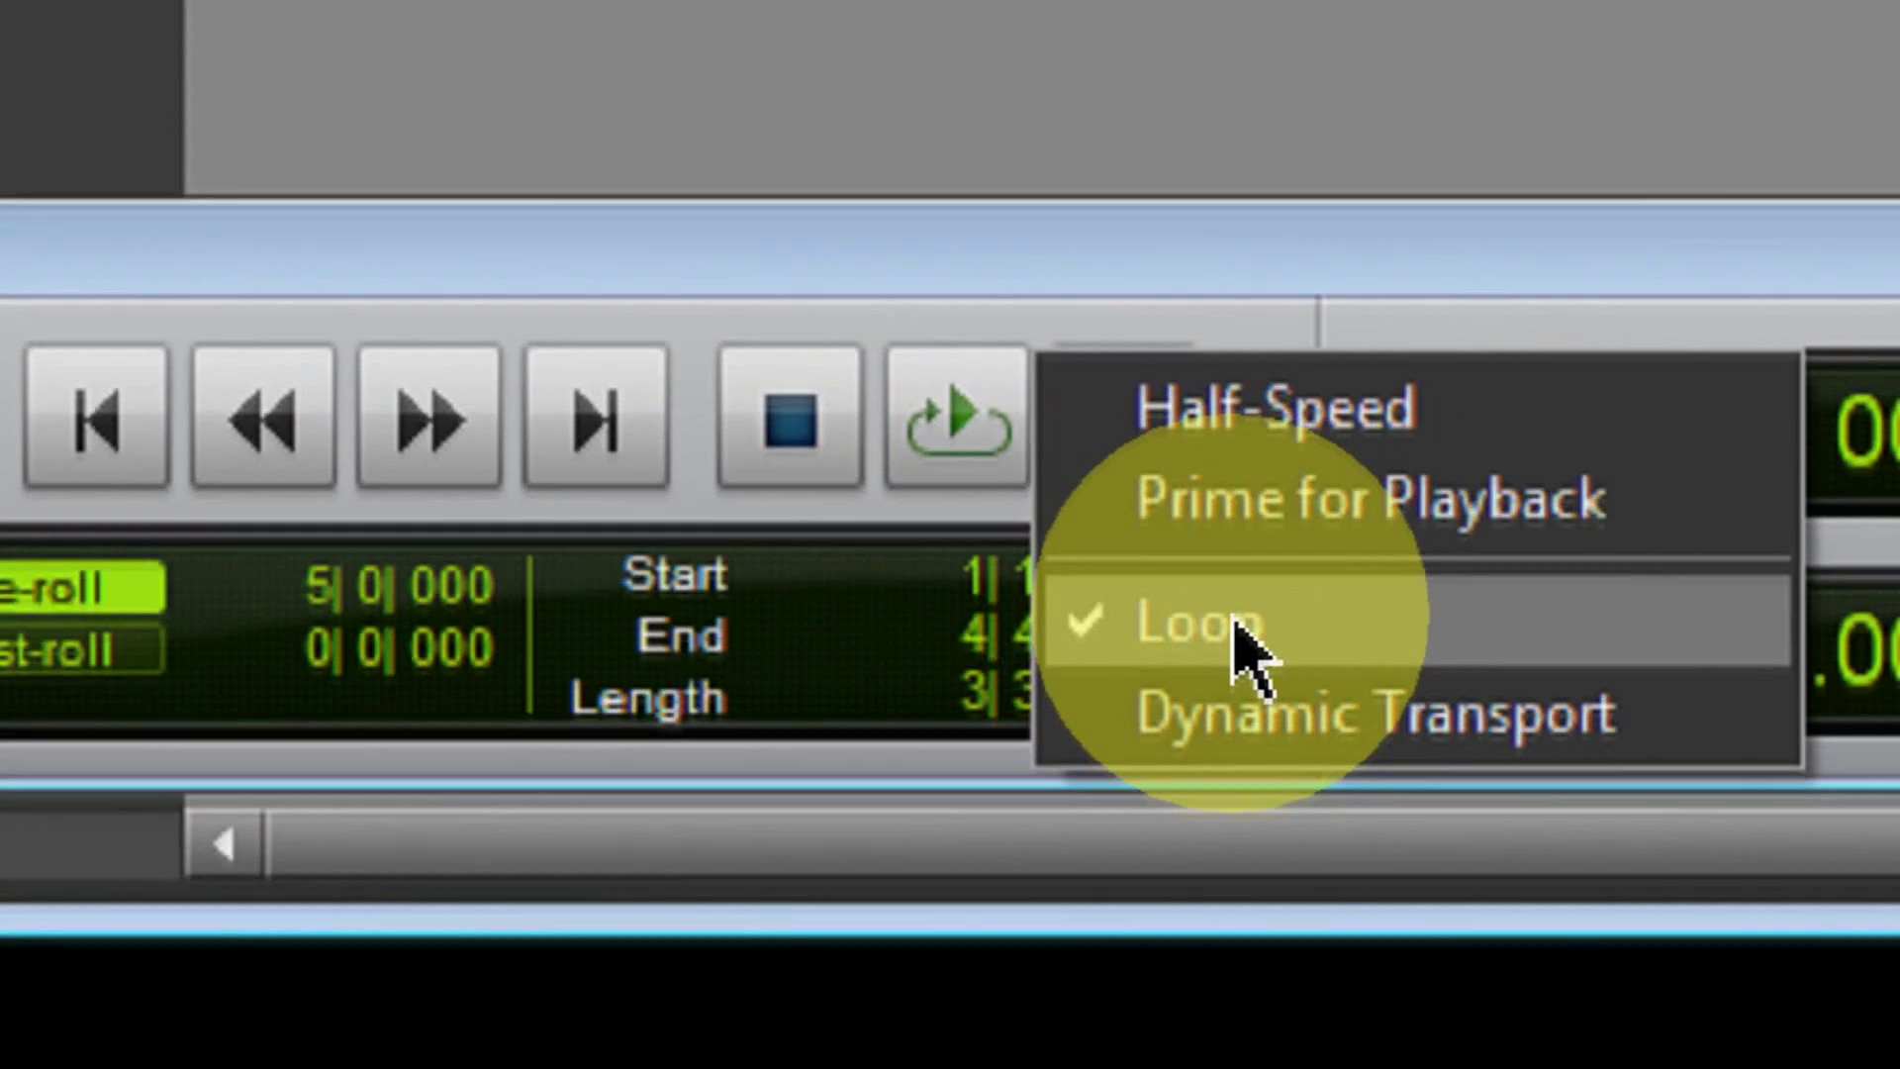
click(848, 352)
right_click(1148, 431)
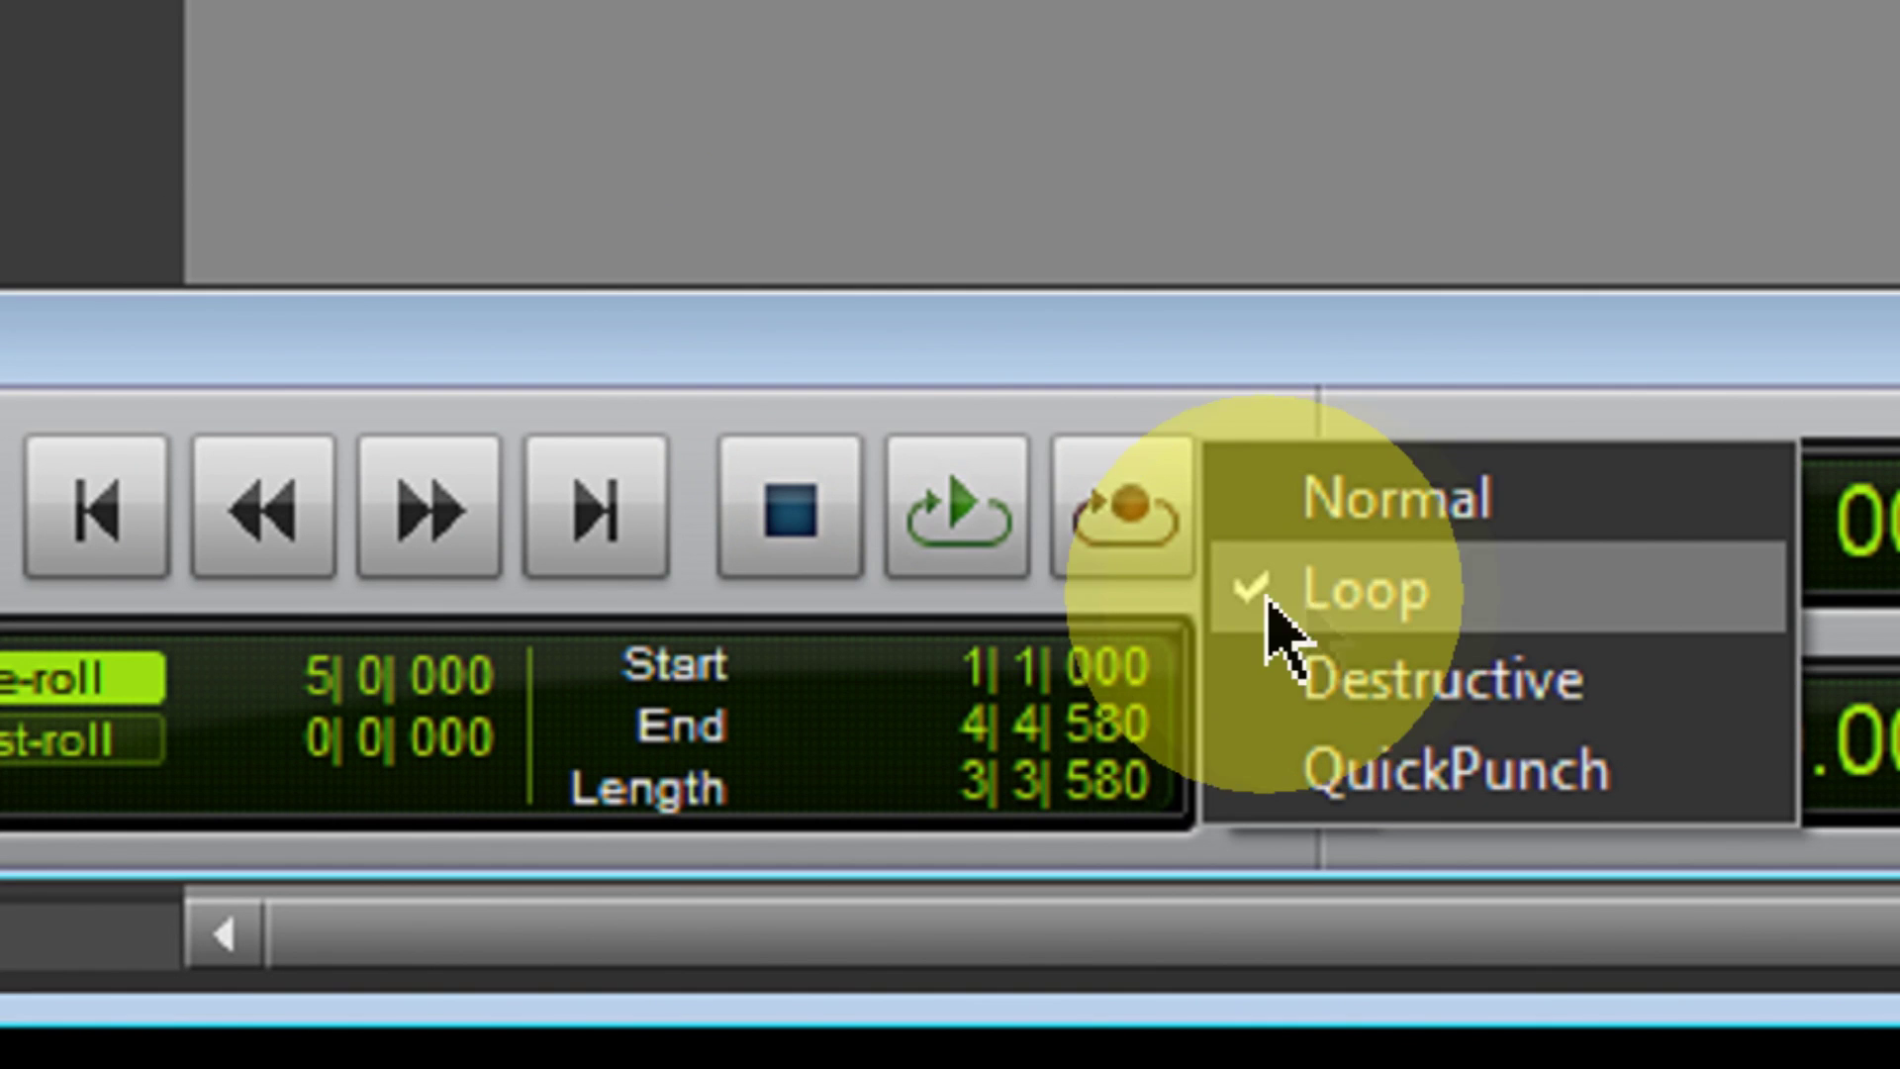
key(Escape)
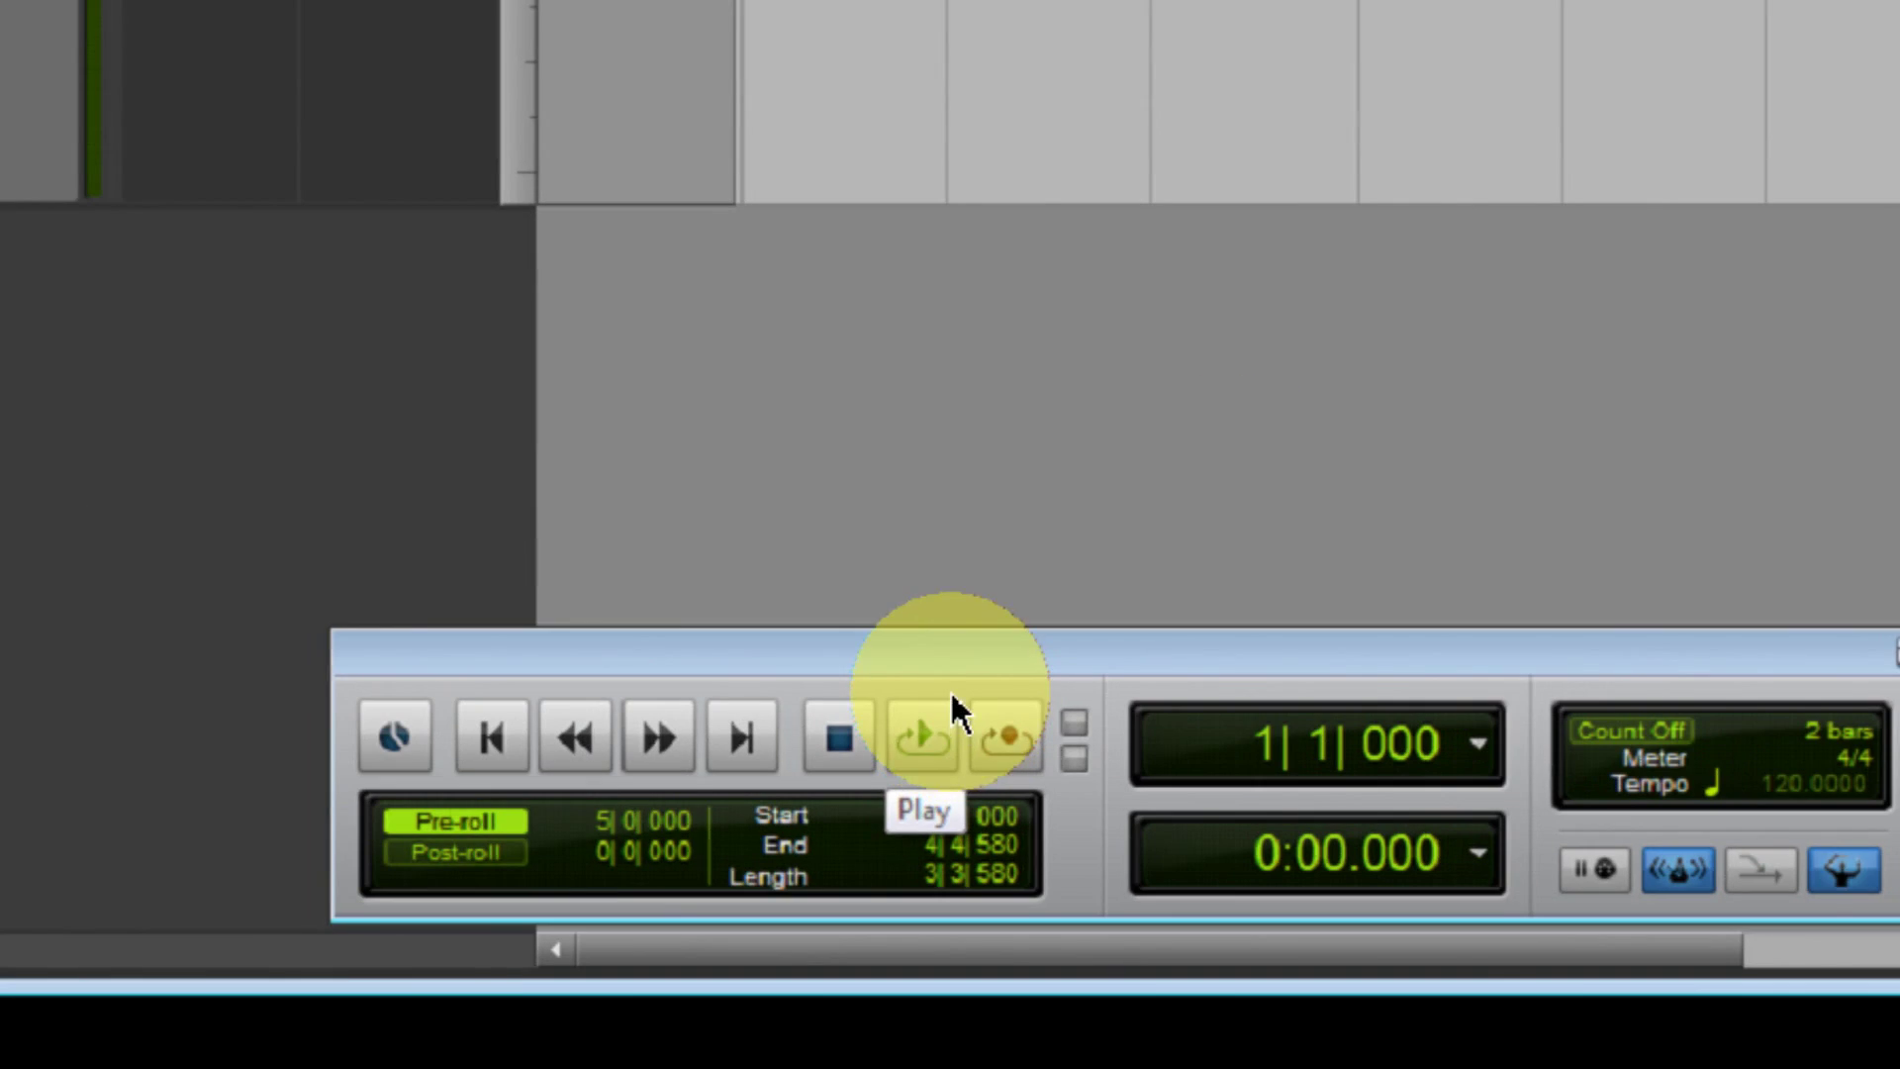
click(956, 574)
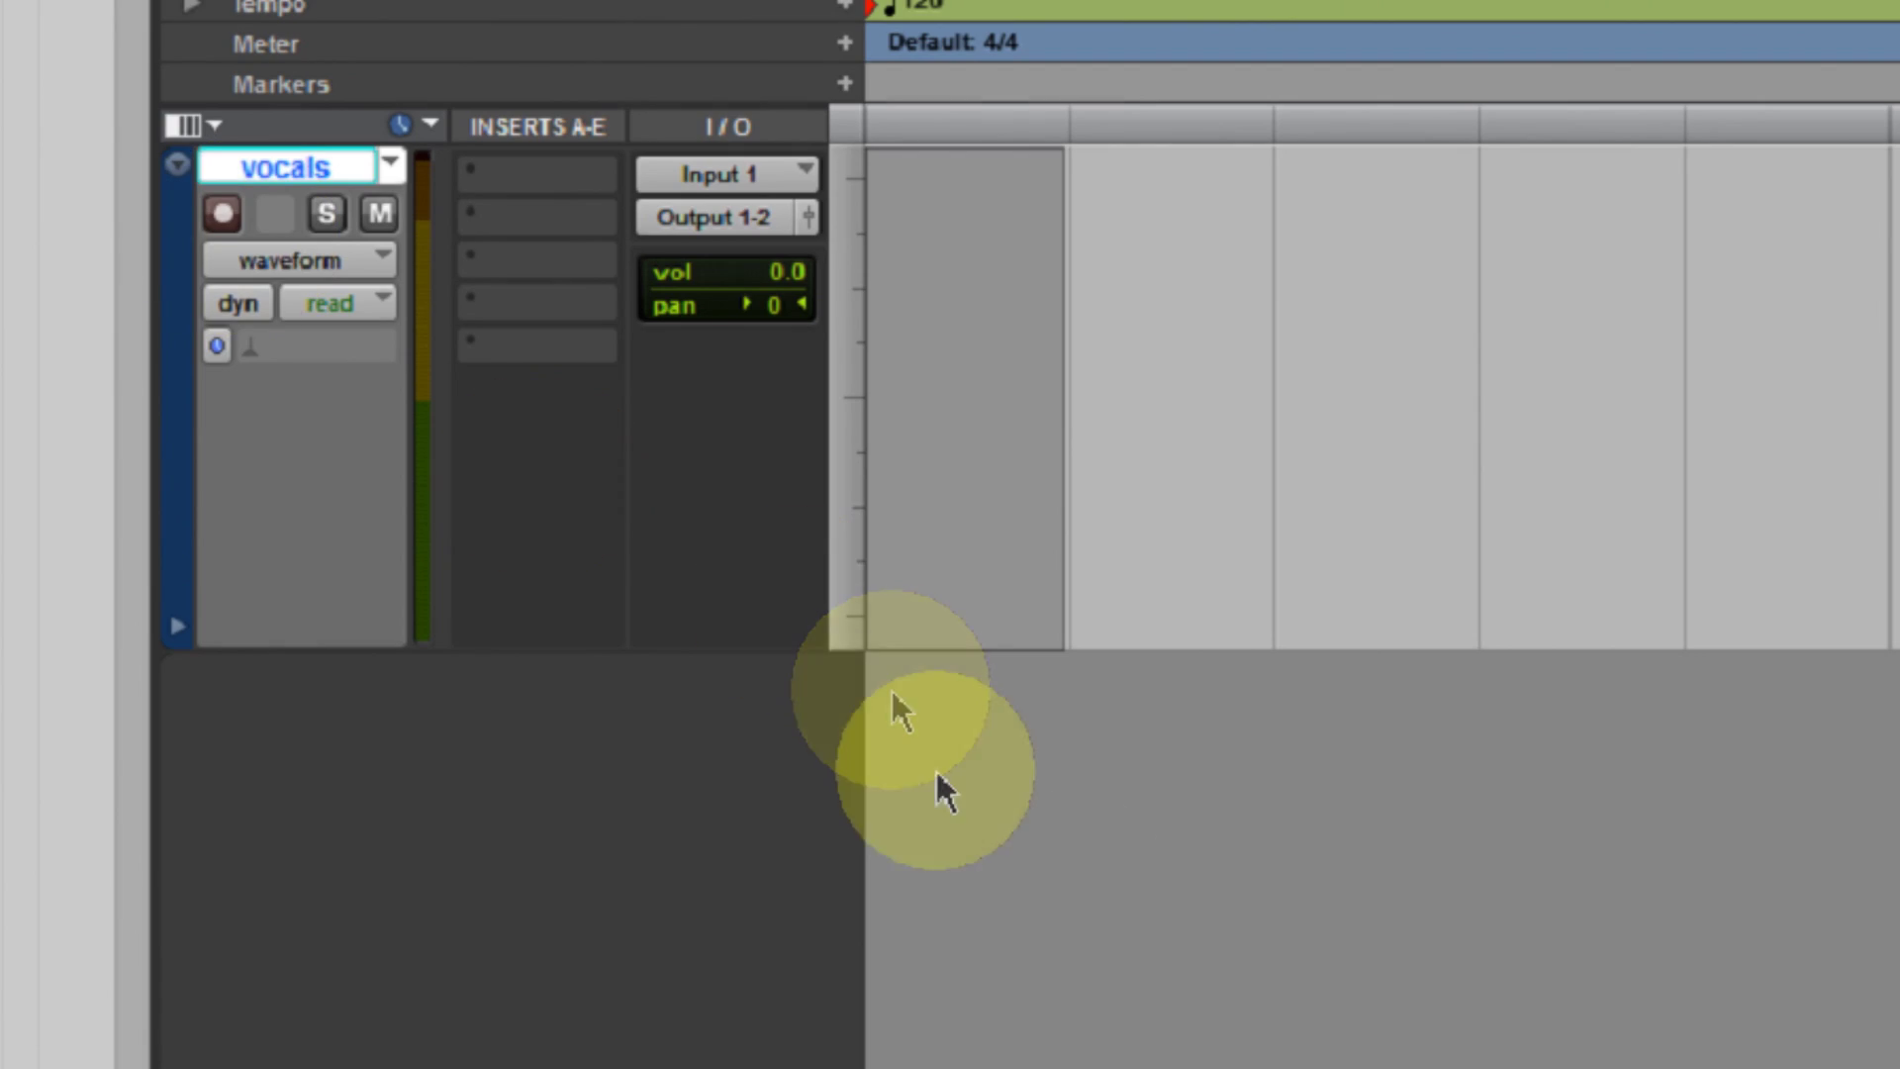
Move the Transport window up and left to sit under the vocals track.
drag(1193, 1068, 975, 799)
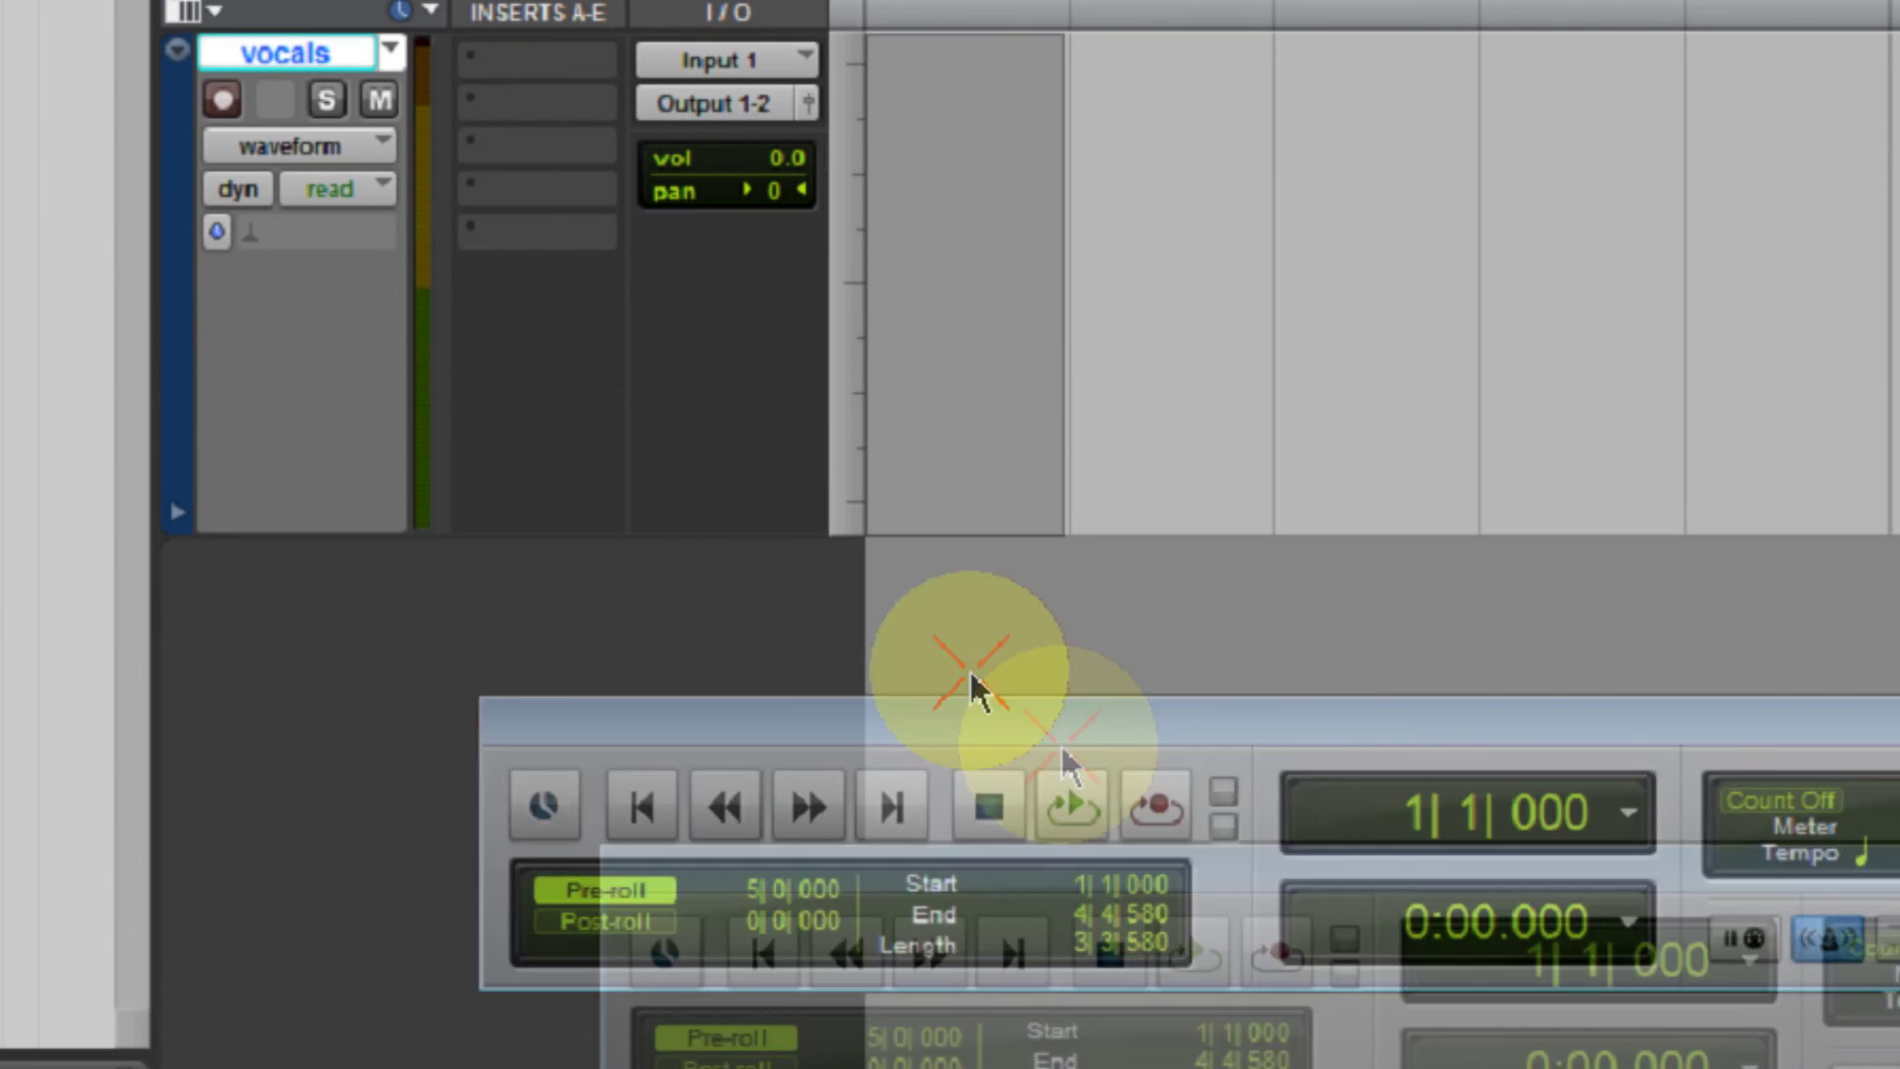
drag(975, 688, 926, 627)
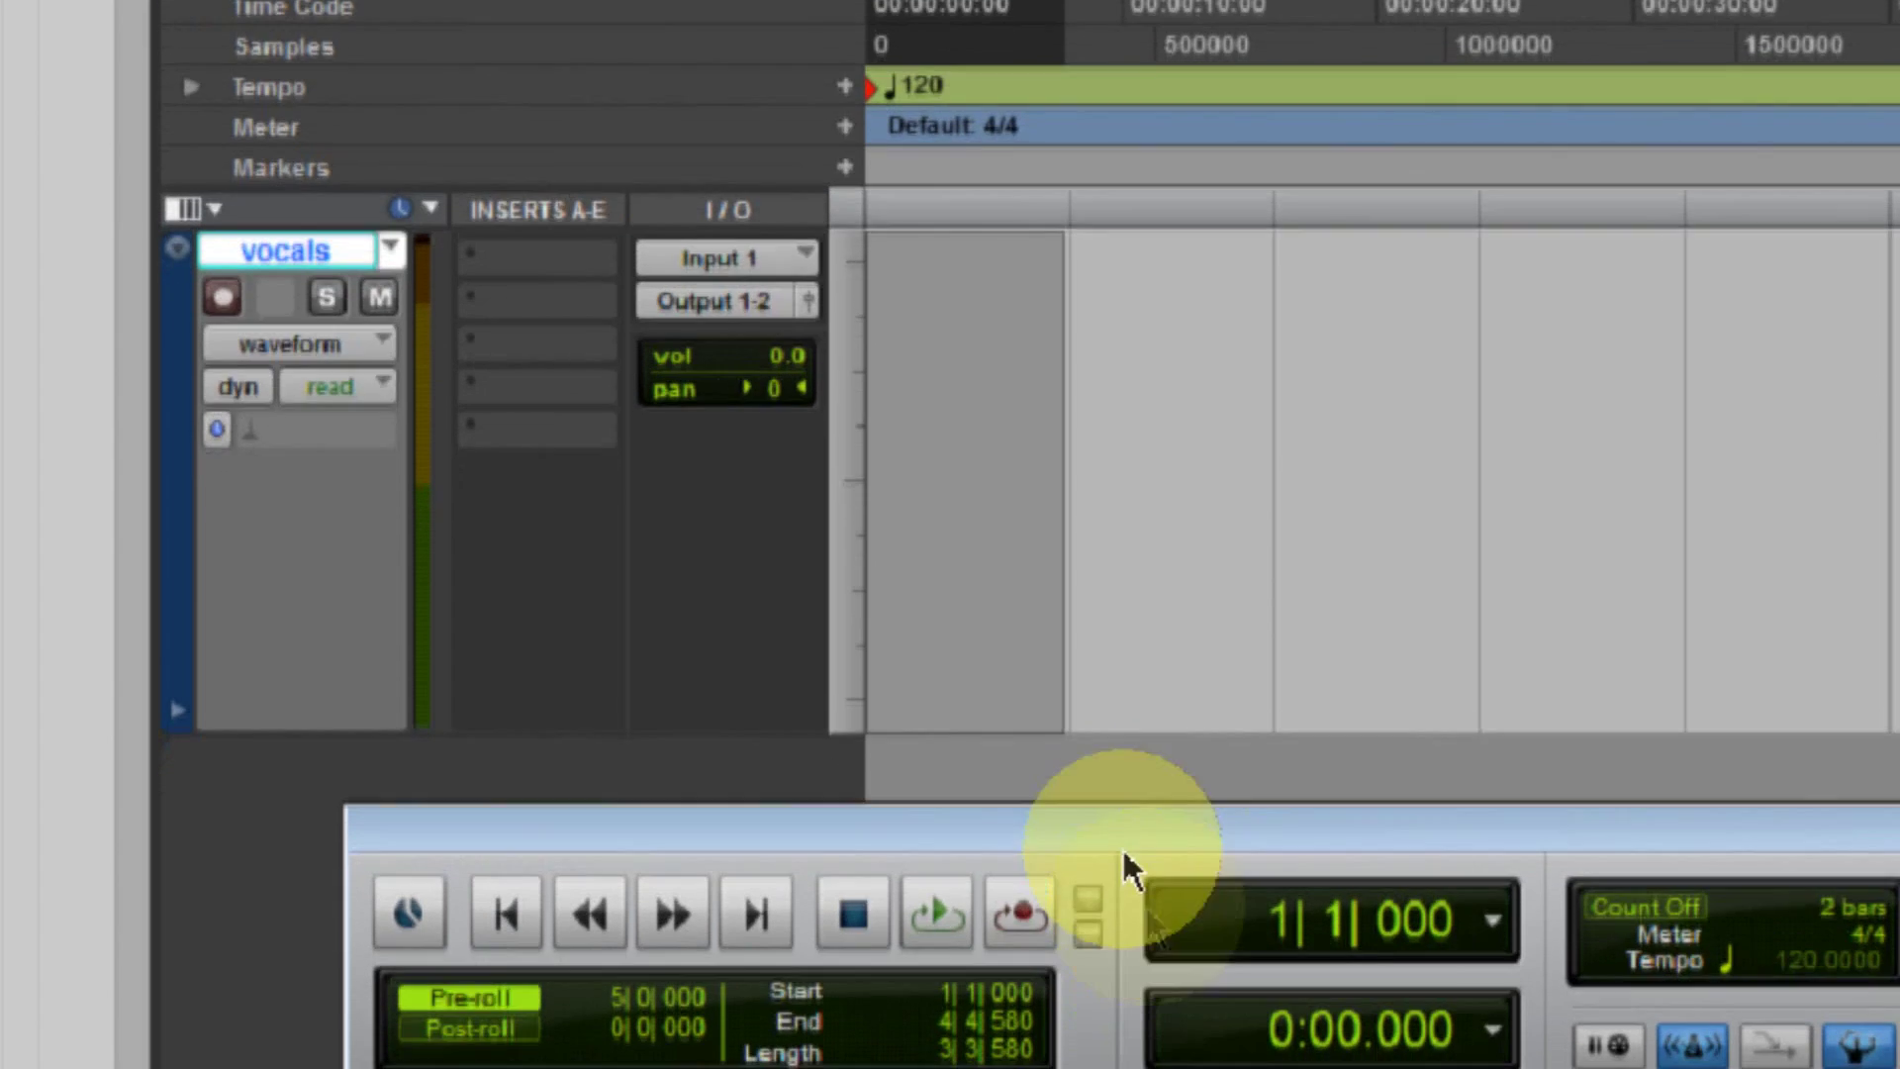
drag(943, 837, 882, 797)
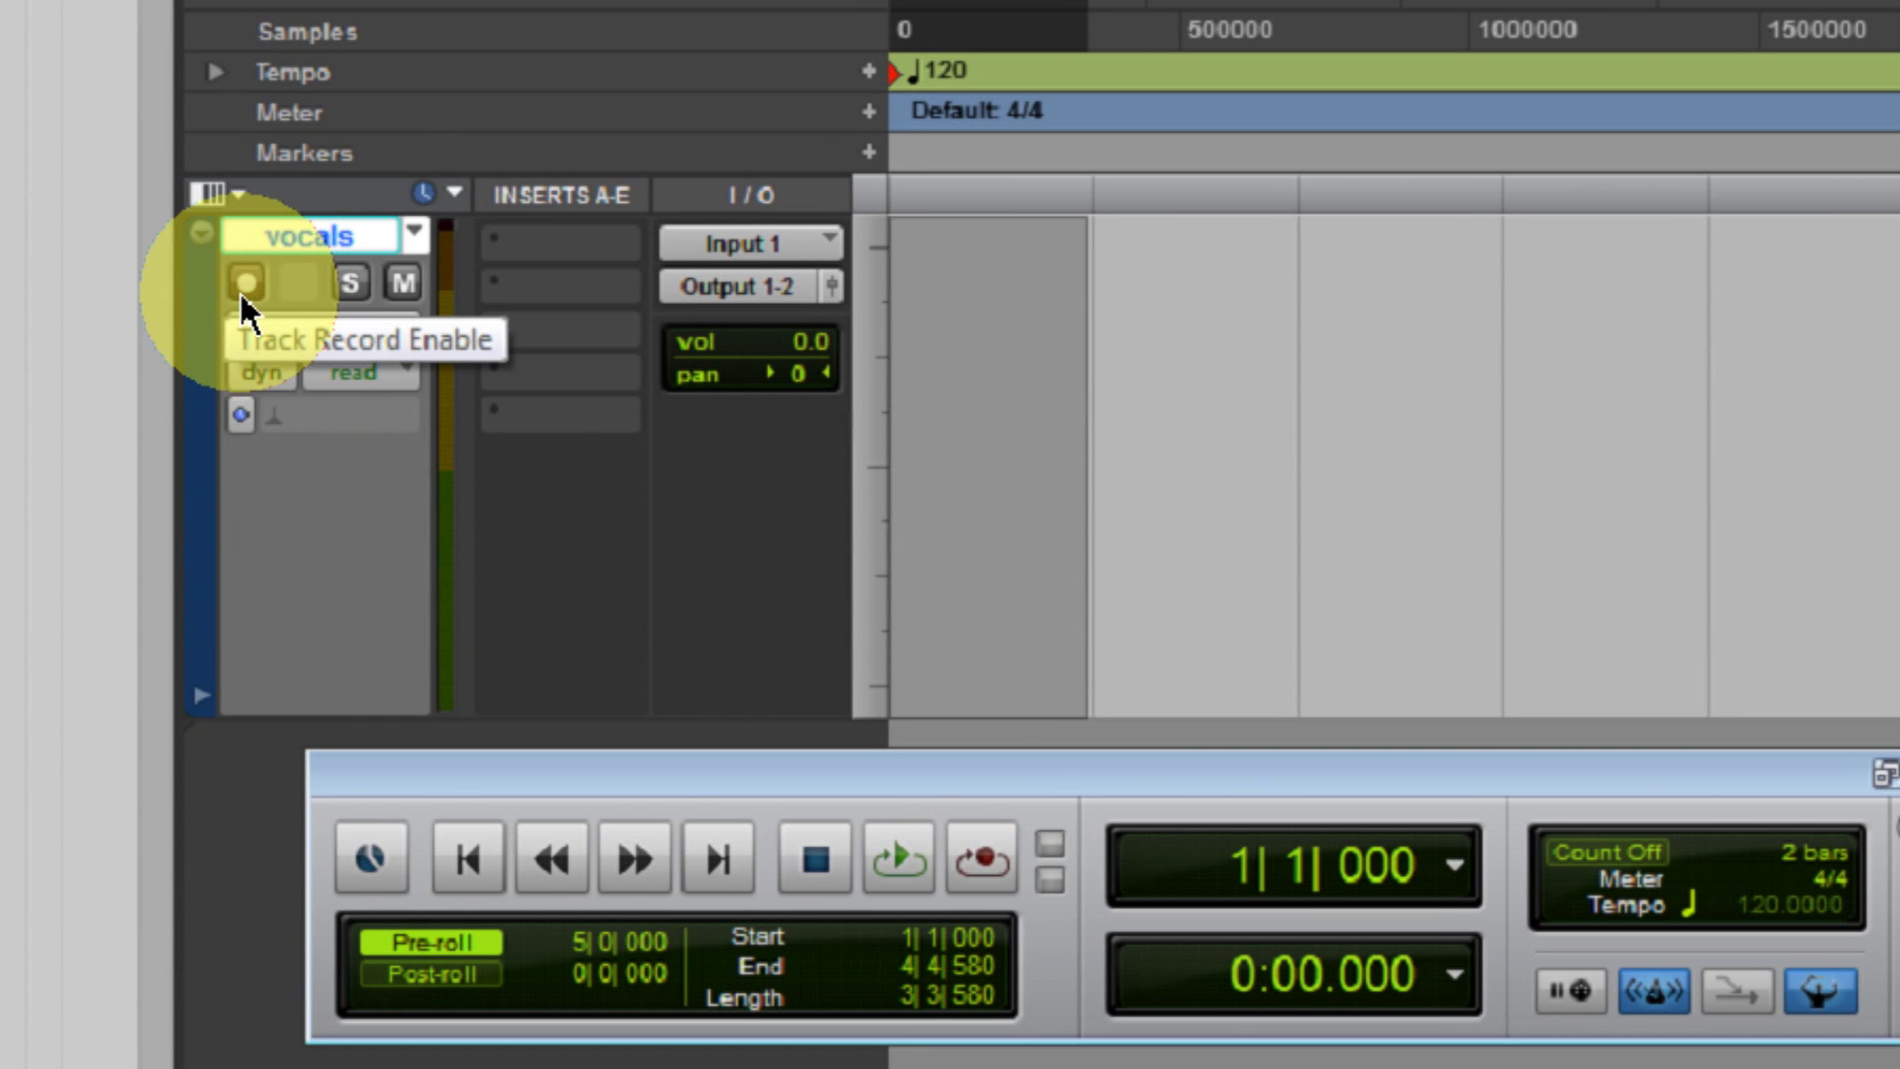
Arm the vocals track and loop-record takes over bars 1–4, then stop.
click(247, 283)
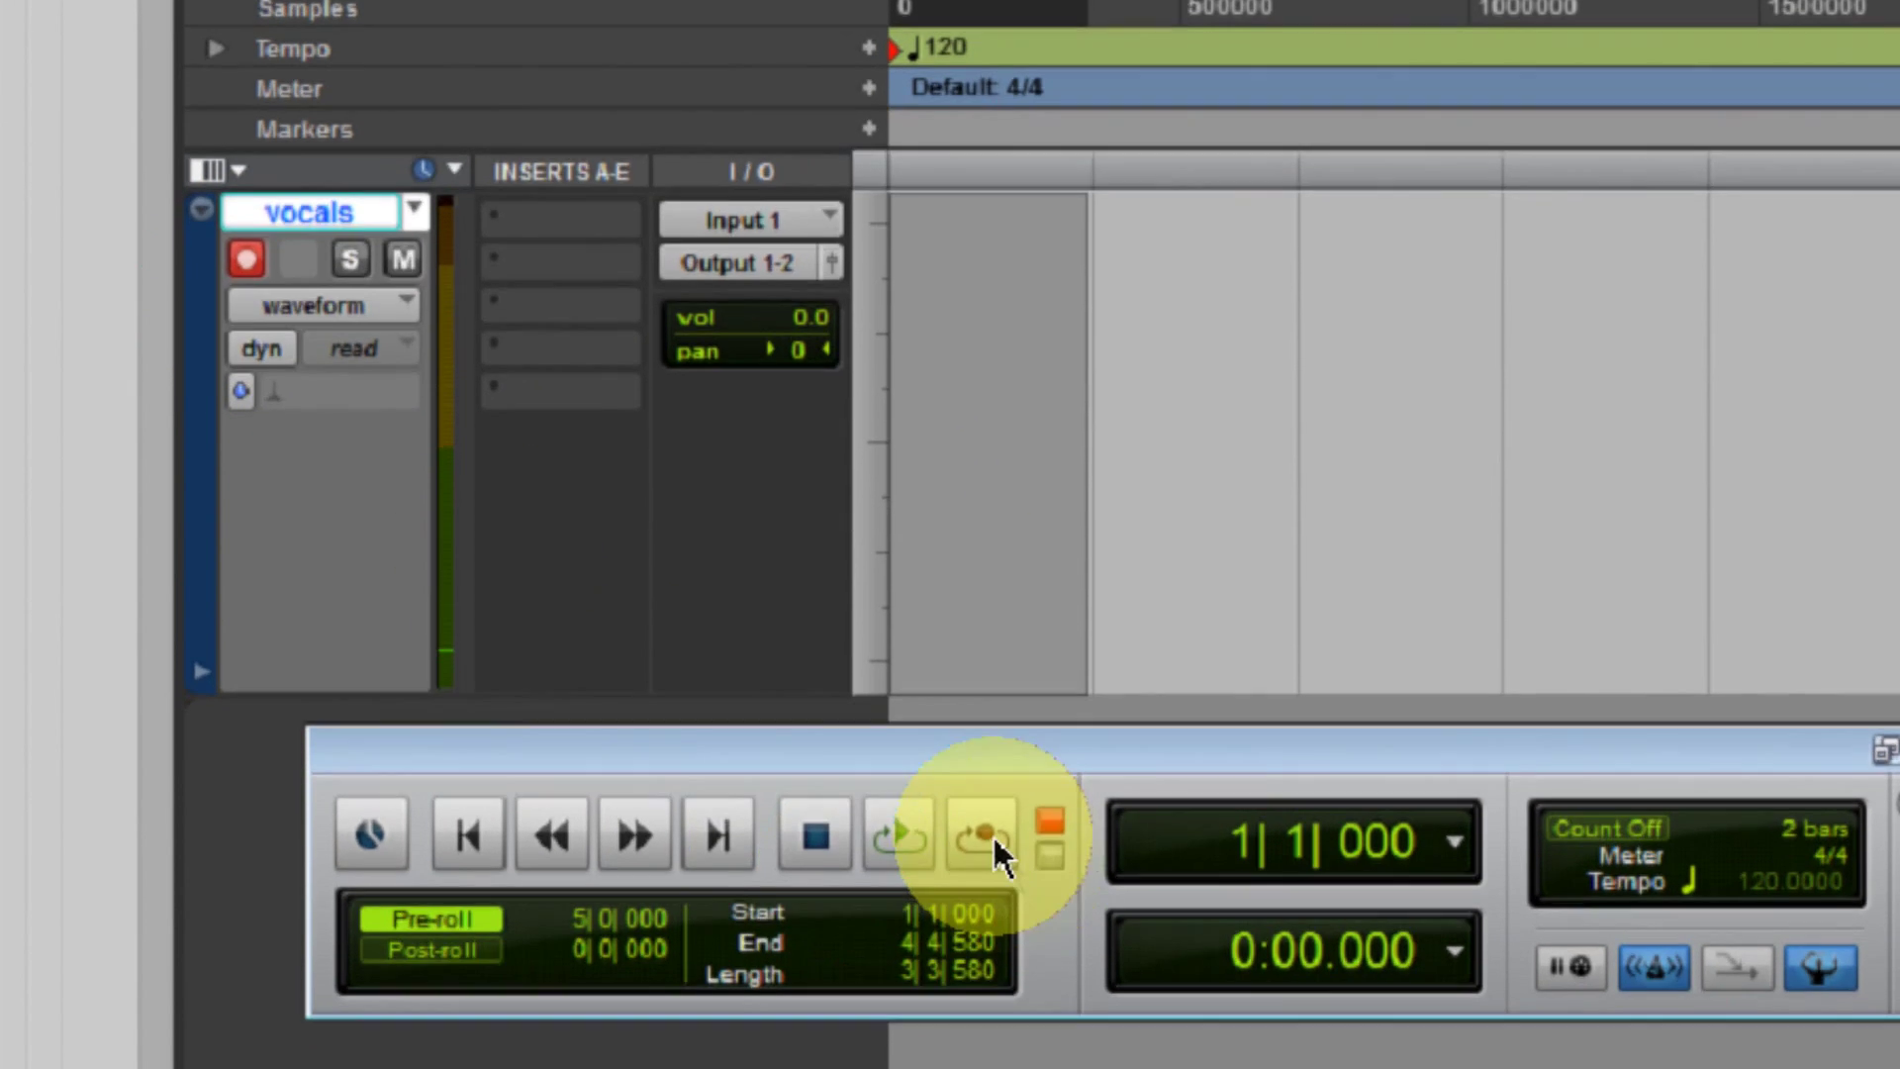
click(990, 827)
click(911, 834)
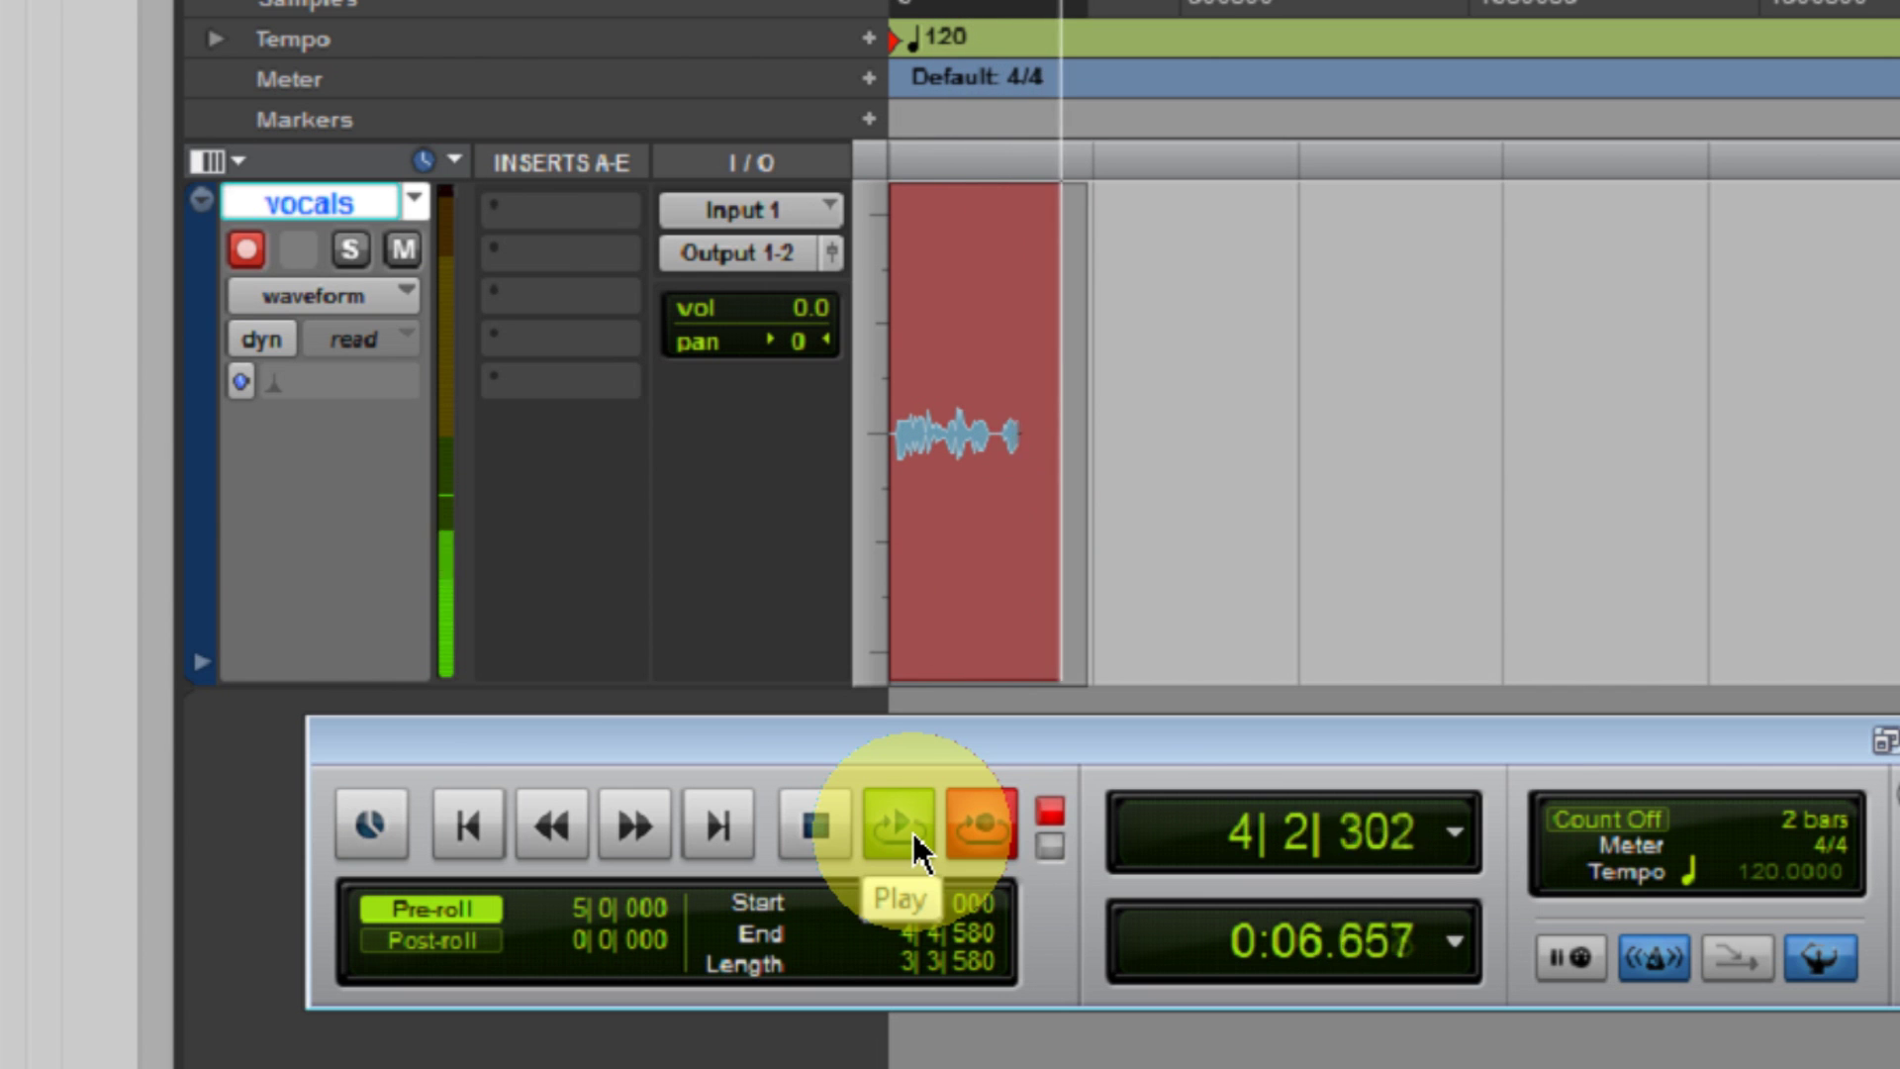
click(805, 827)
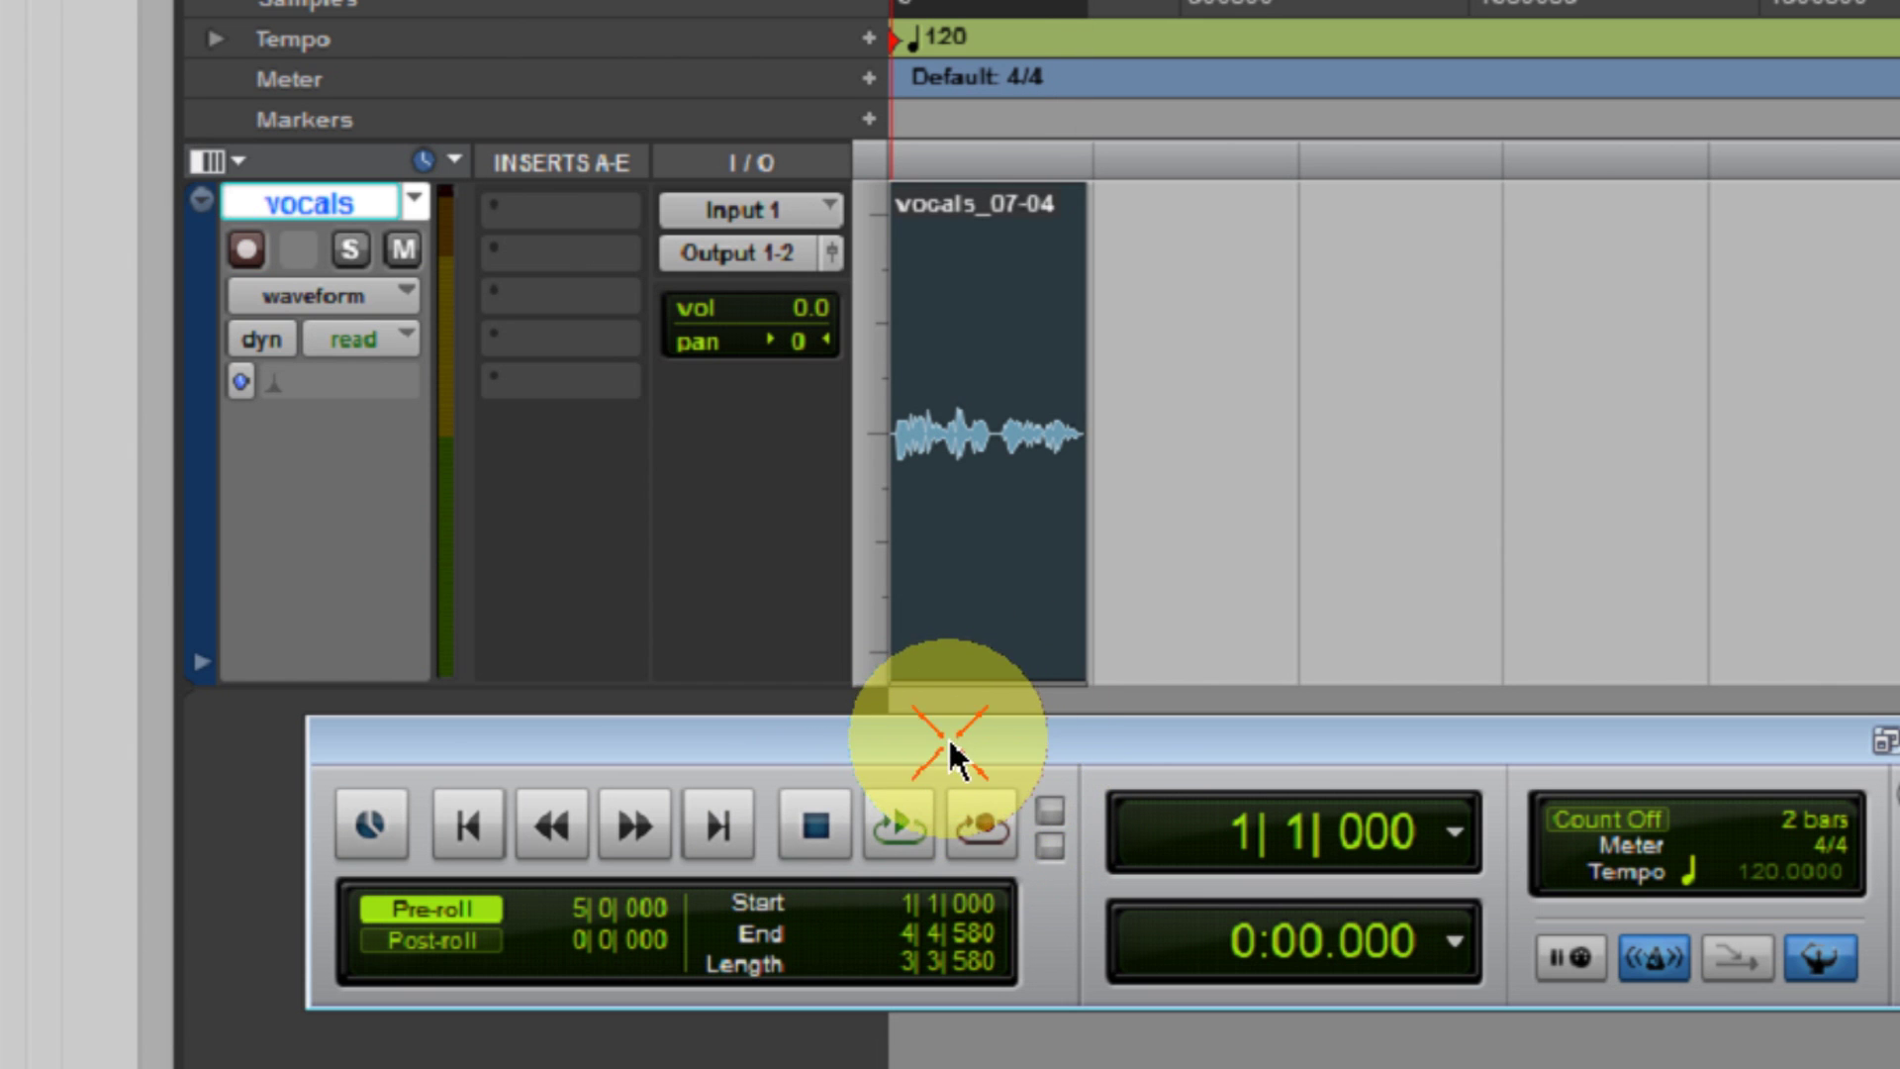
Nudge the Transport down and place the insertion point on the recorded vocals_07-04 take.
drag(949, 740, 949, 772)
click(990, 542)
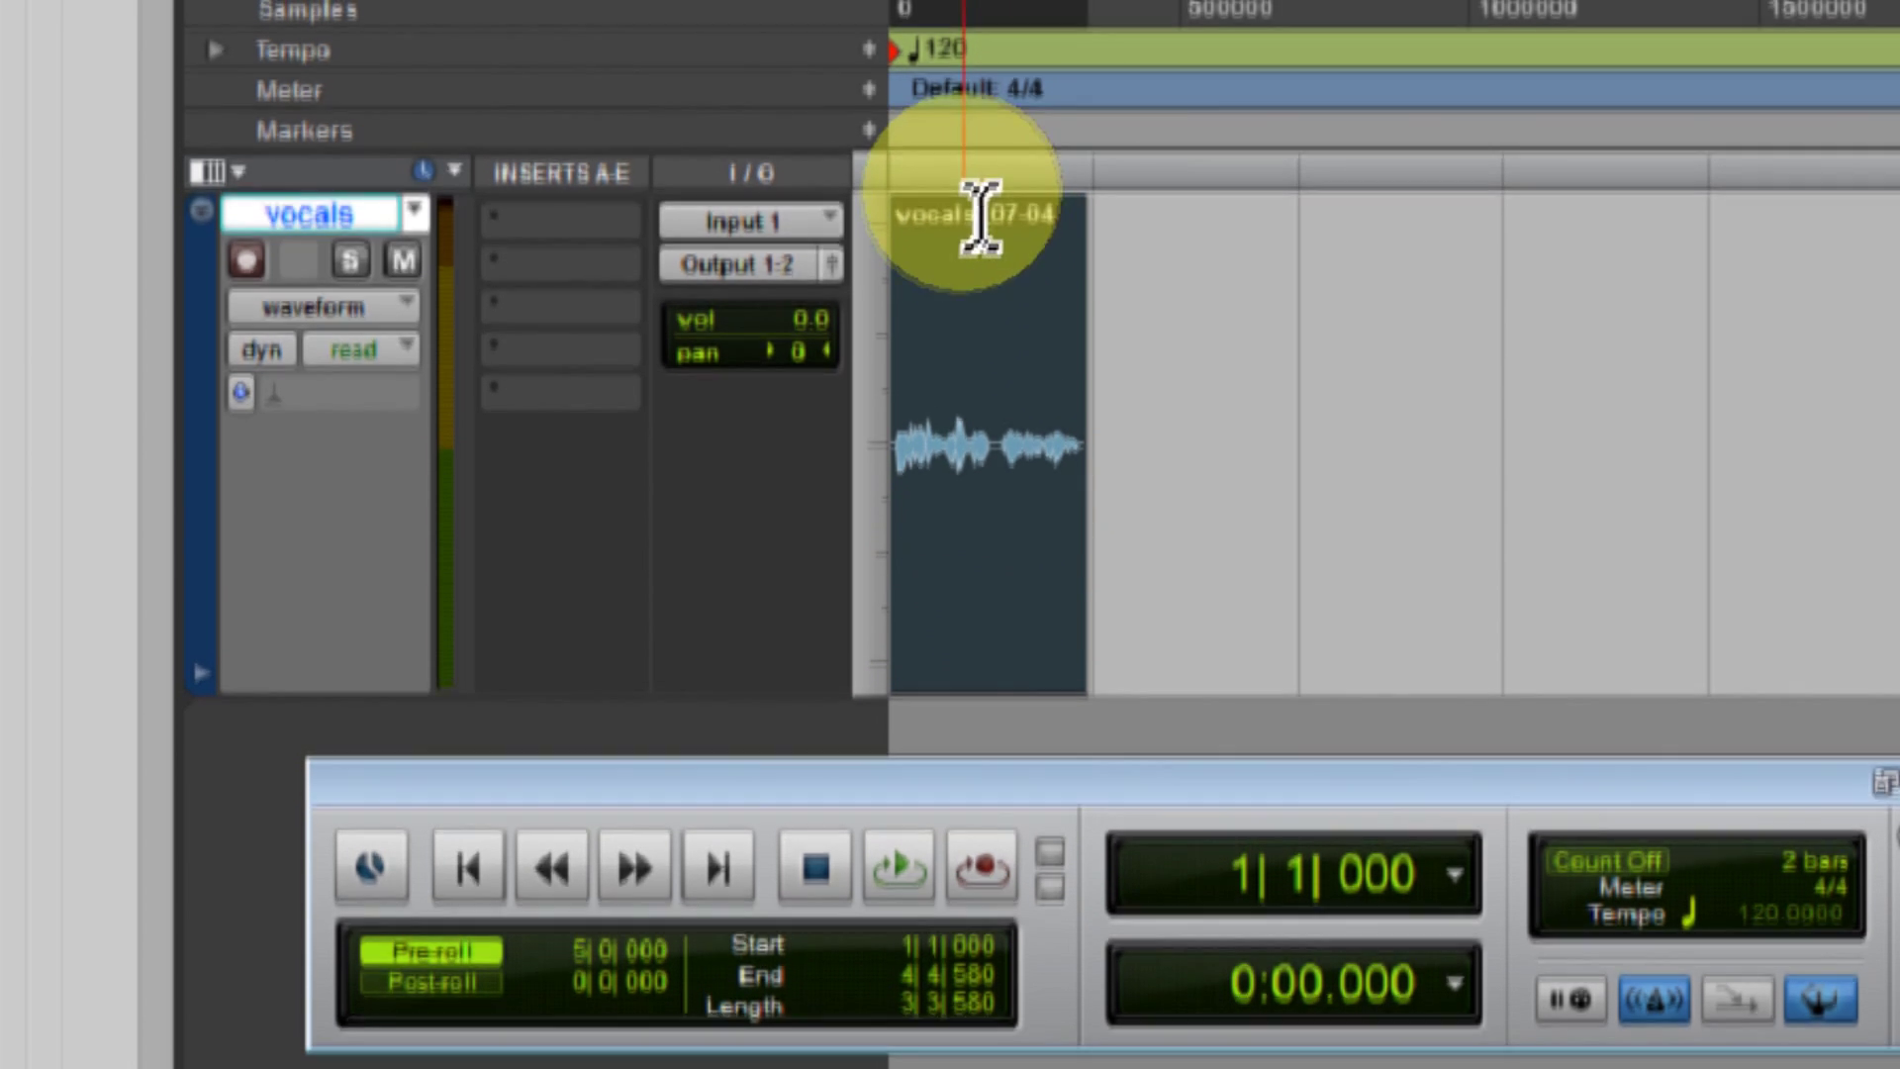
click(939, 396)
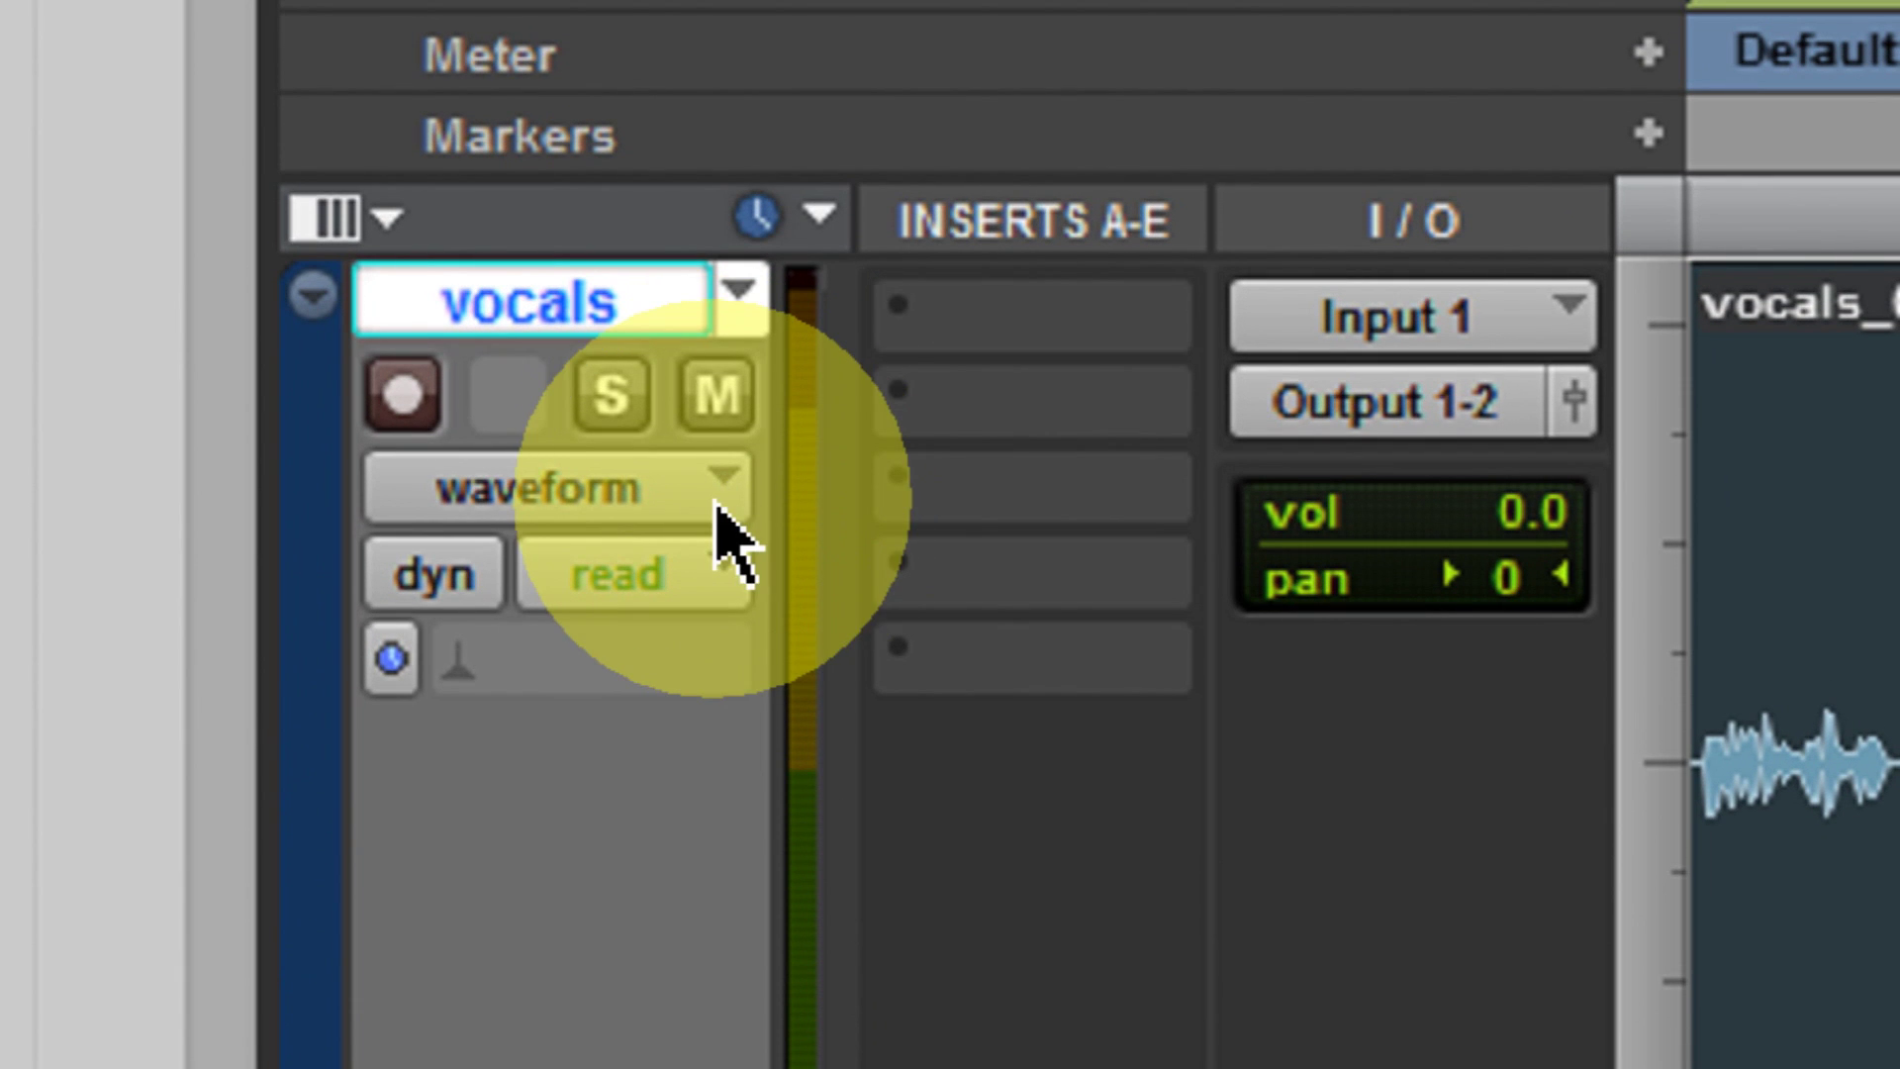
click(718, 506)
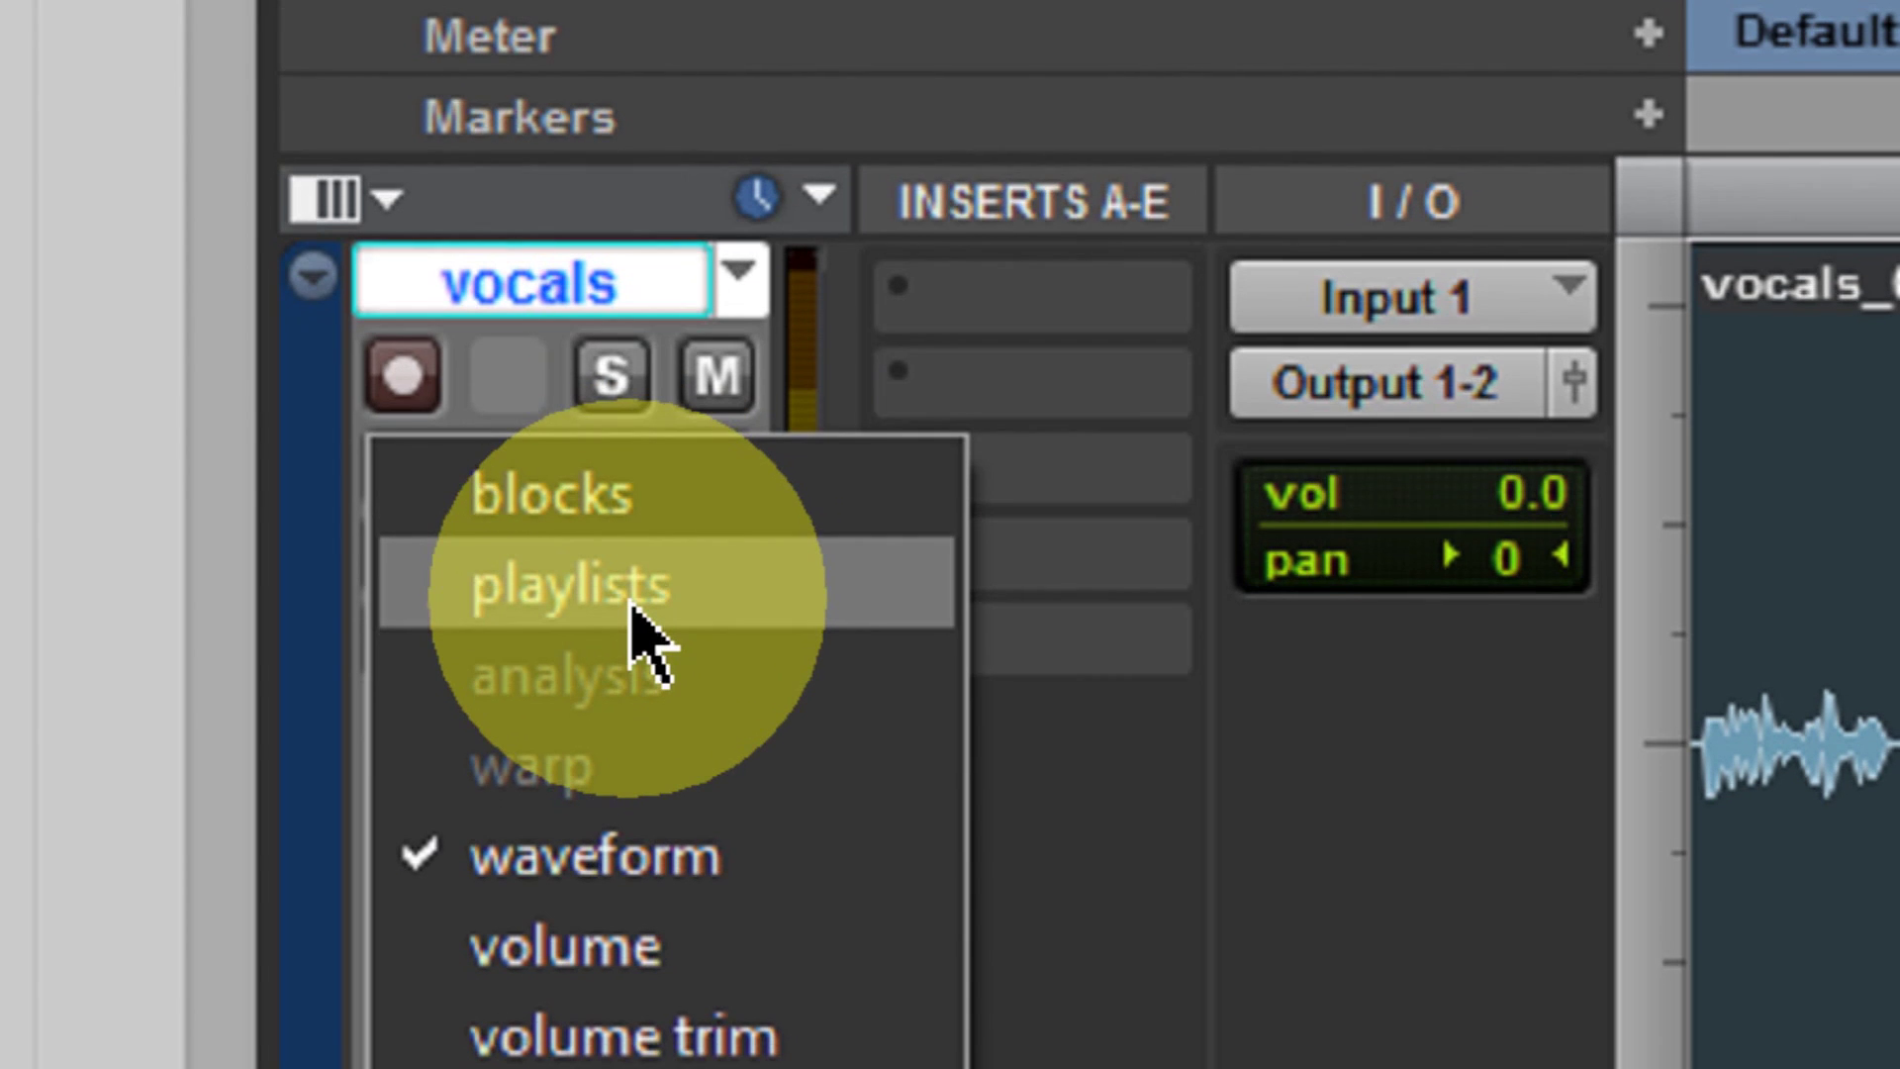
Show the vocals track in playlists view with lanes vocals.01–.03, moving the Transport aside.
click(637, 627)
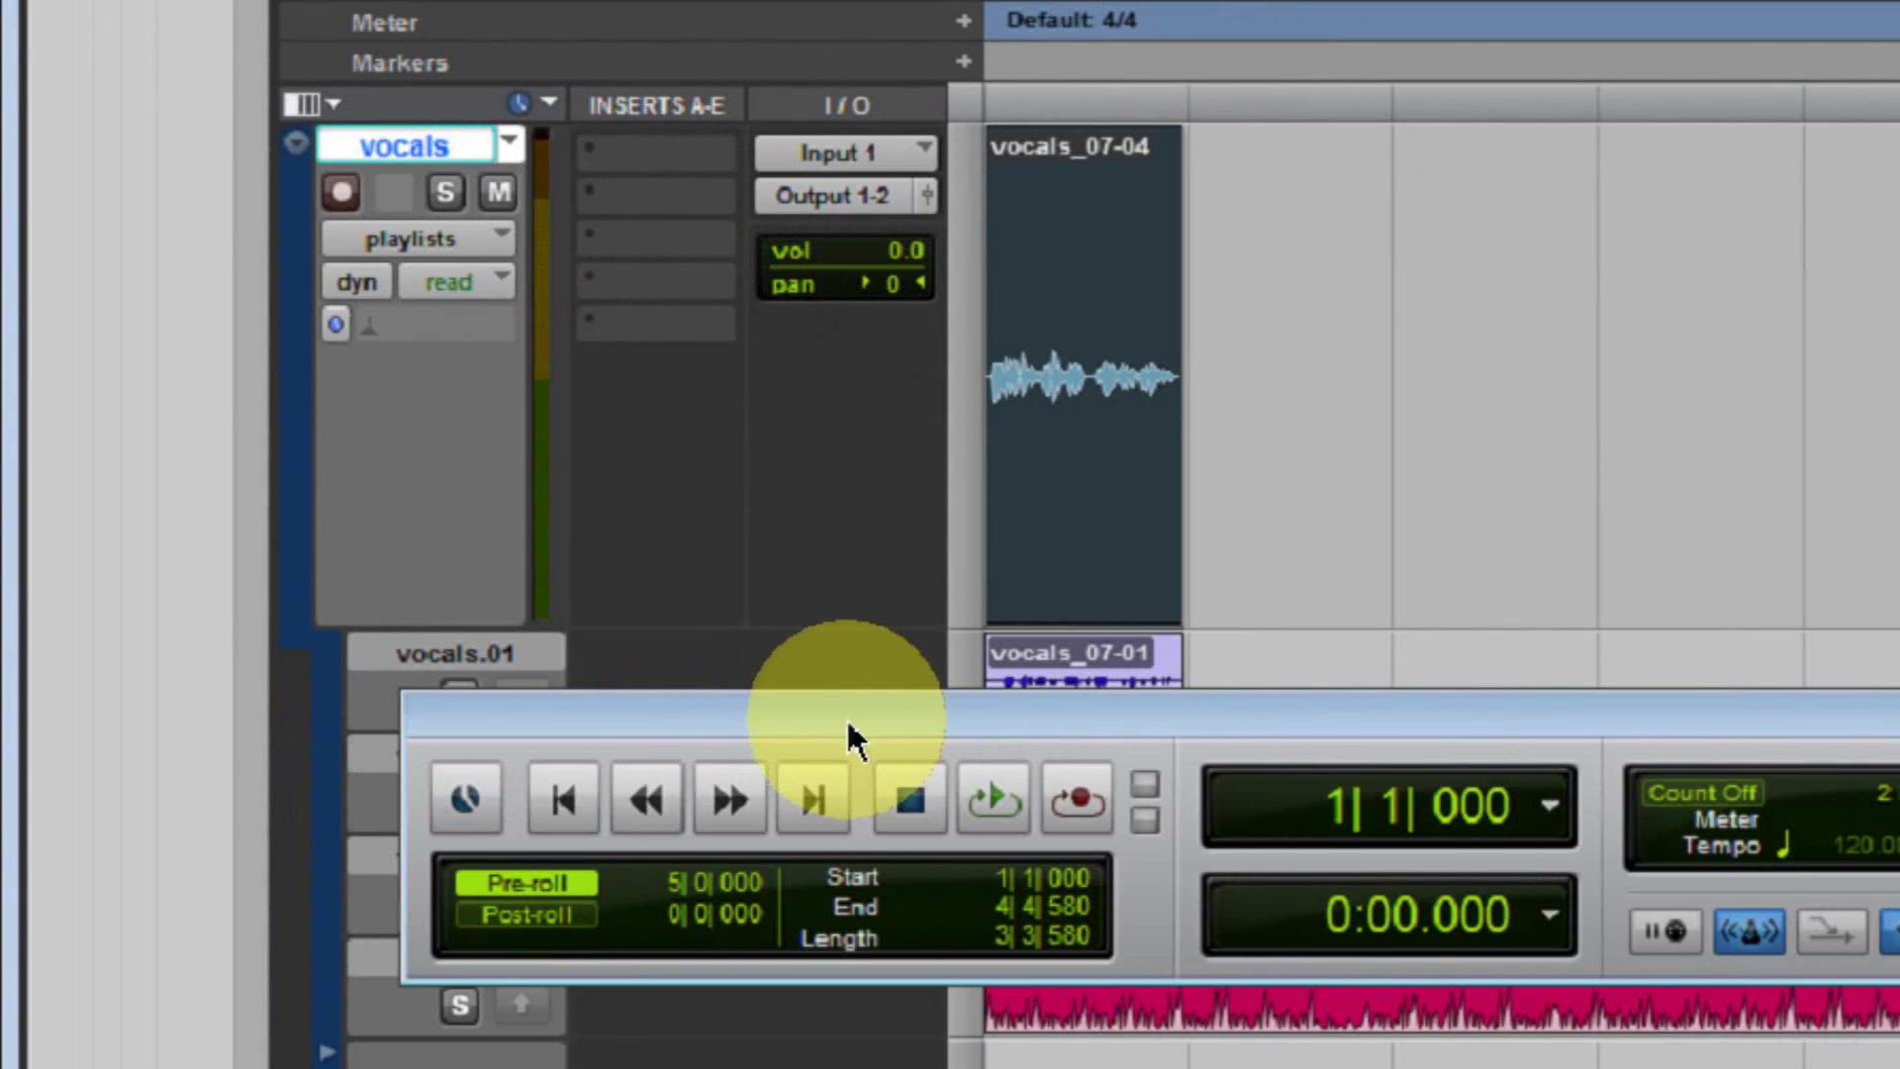
click(1158, 826)
drag(1159, 826, 1266, 912)
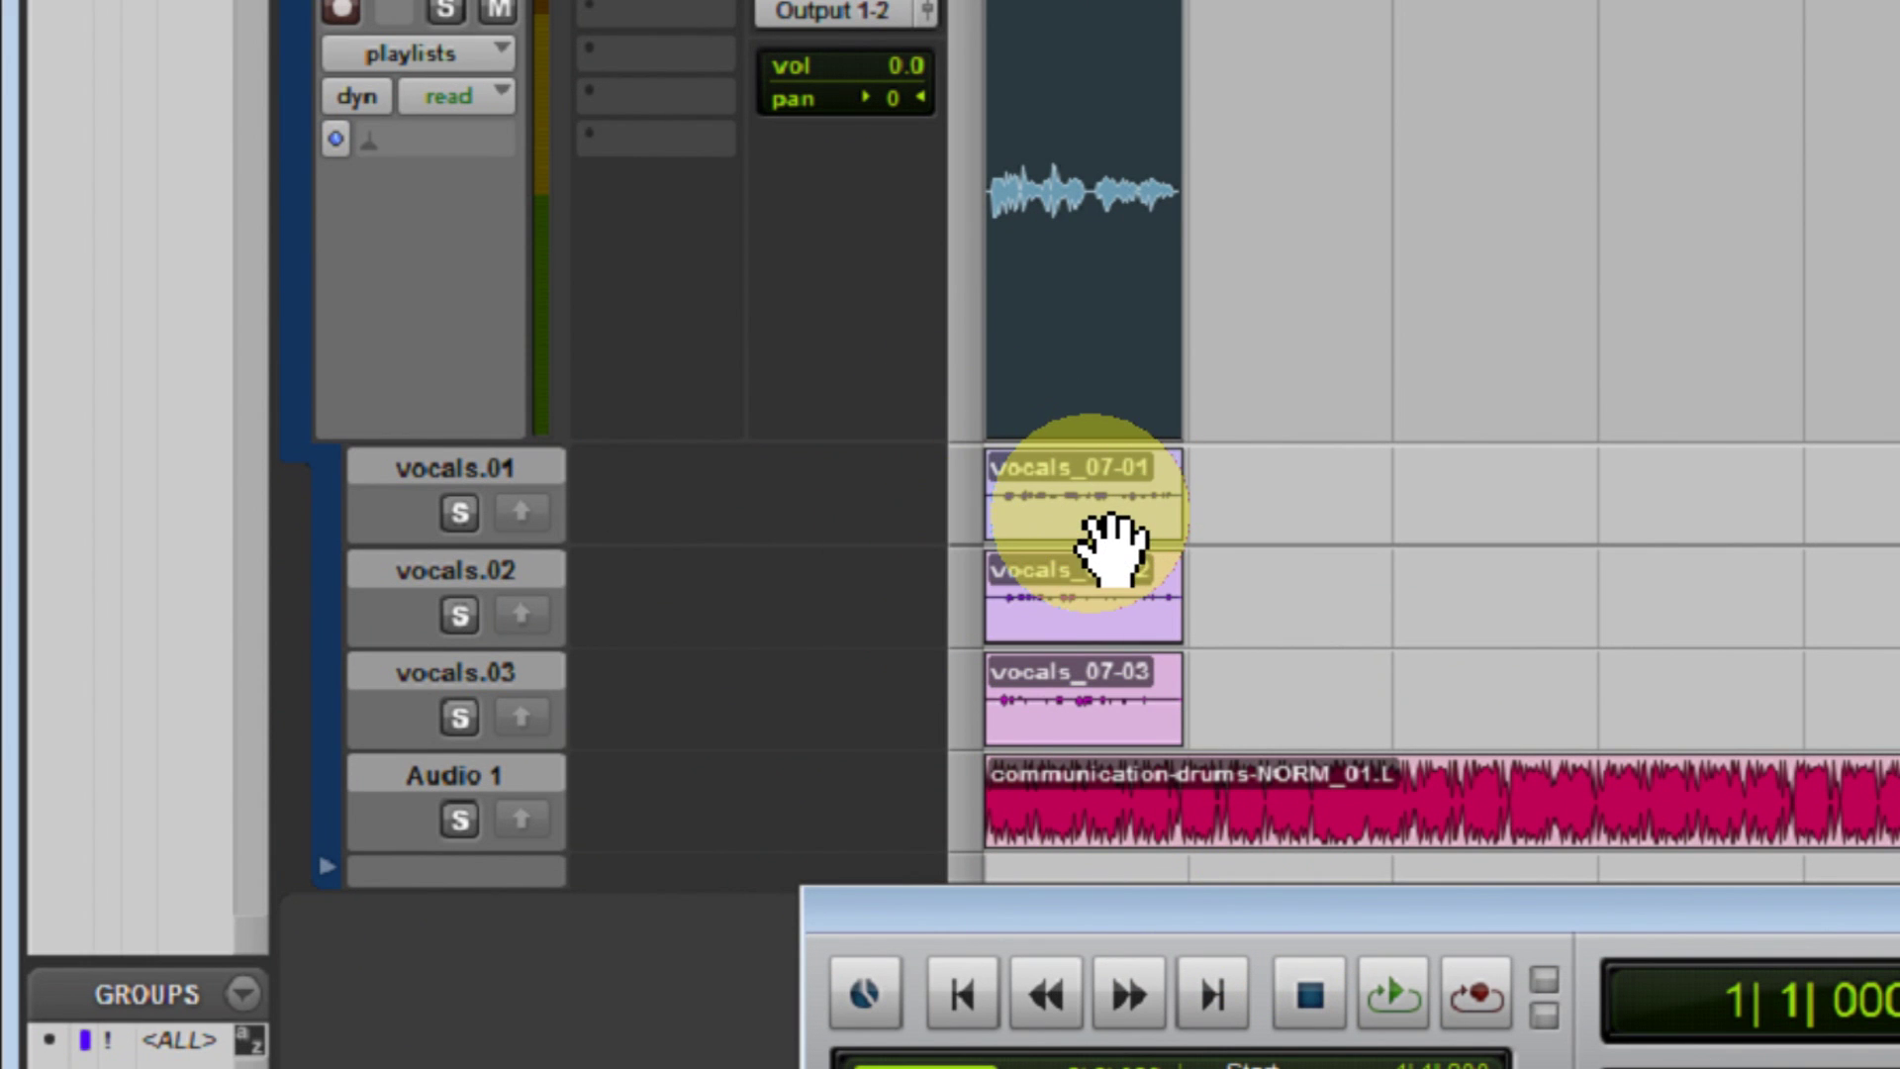
Solo lanes vocals.01, .02 and .03 in turn during looped playback, then stop and unsolo.
click(463, 513)
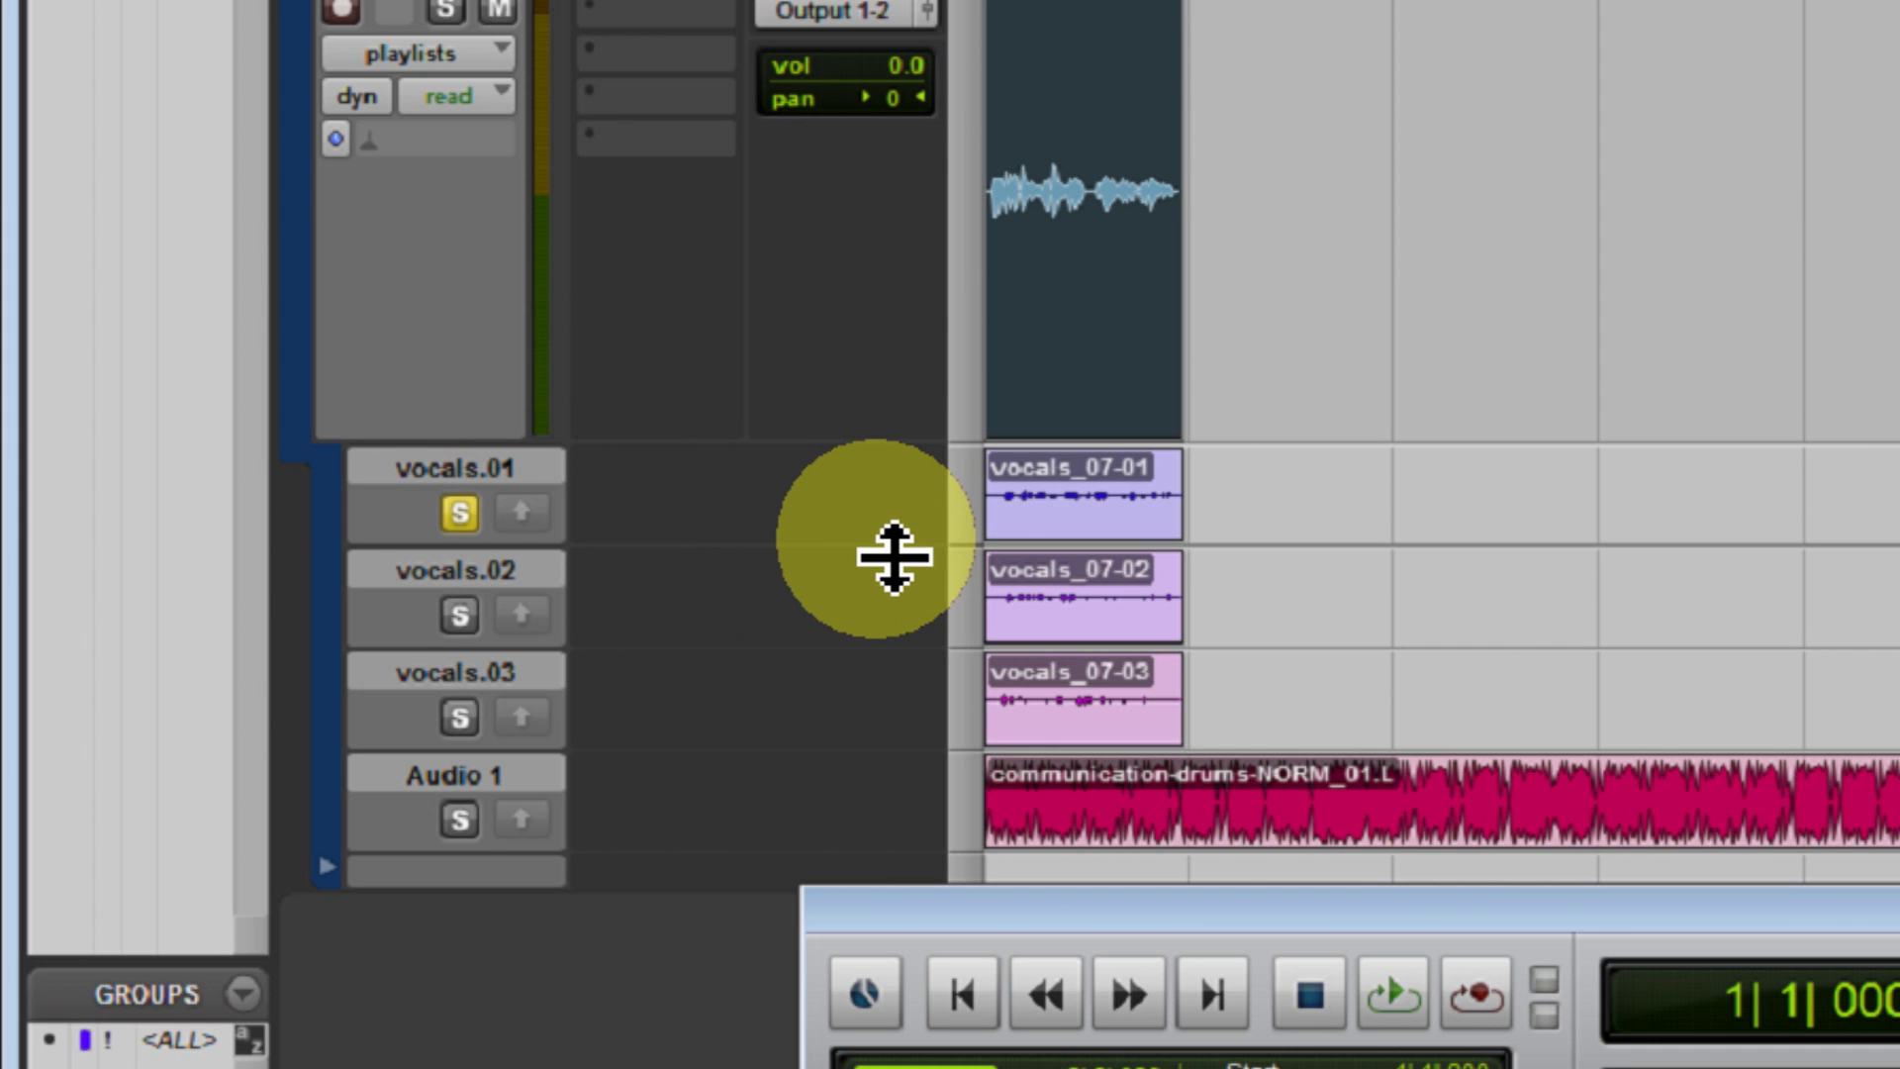
key(space)
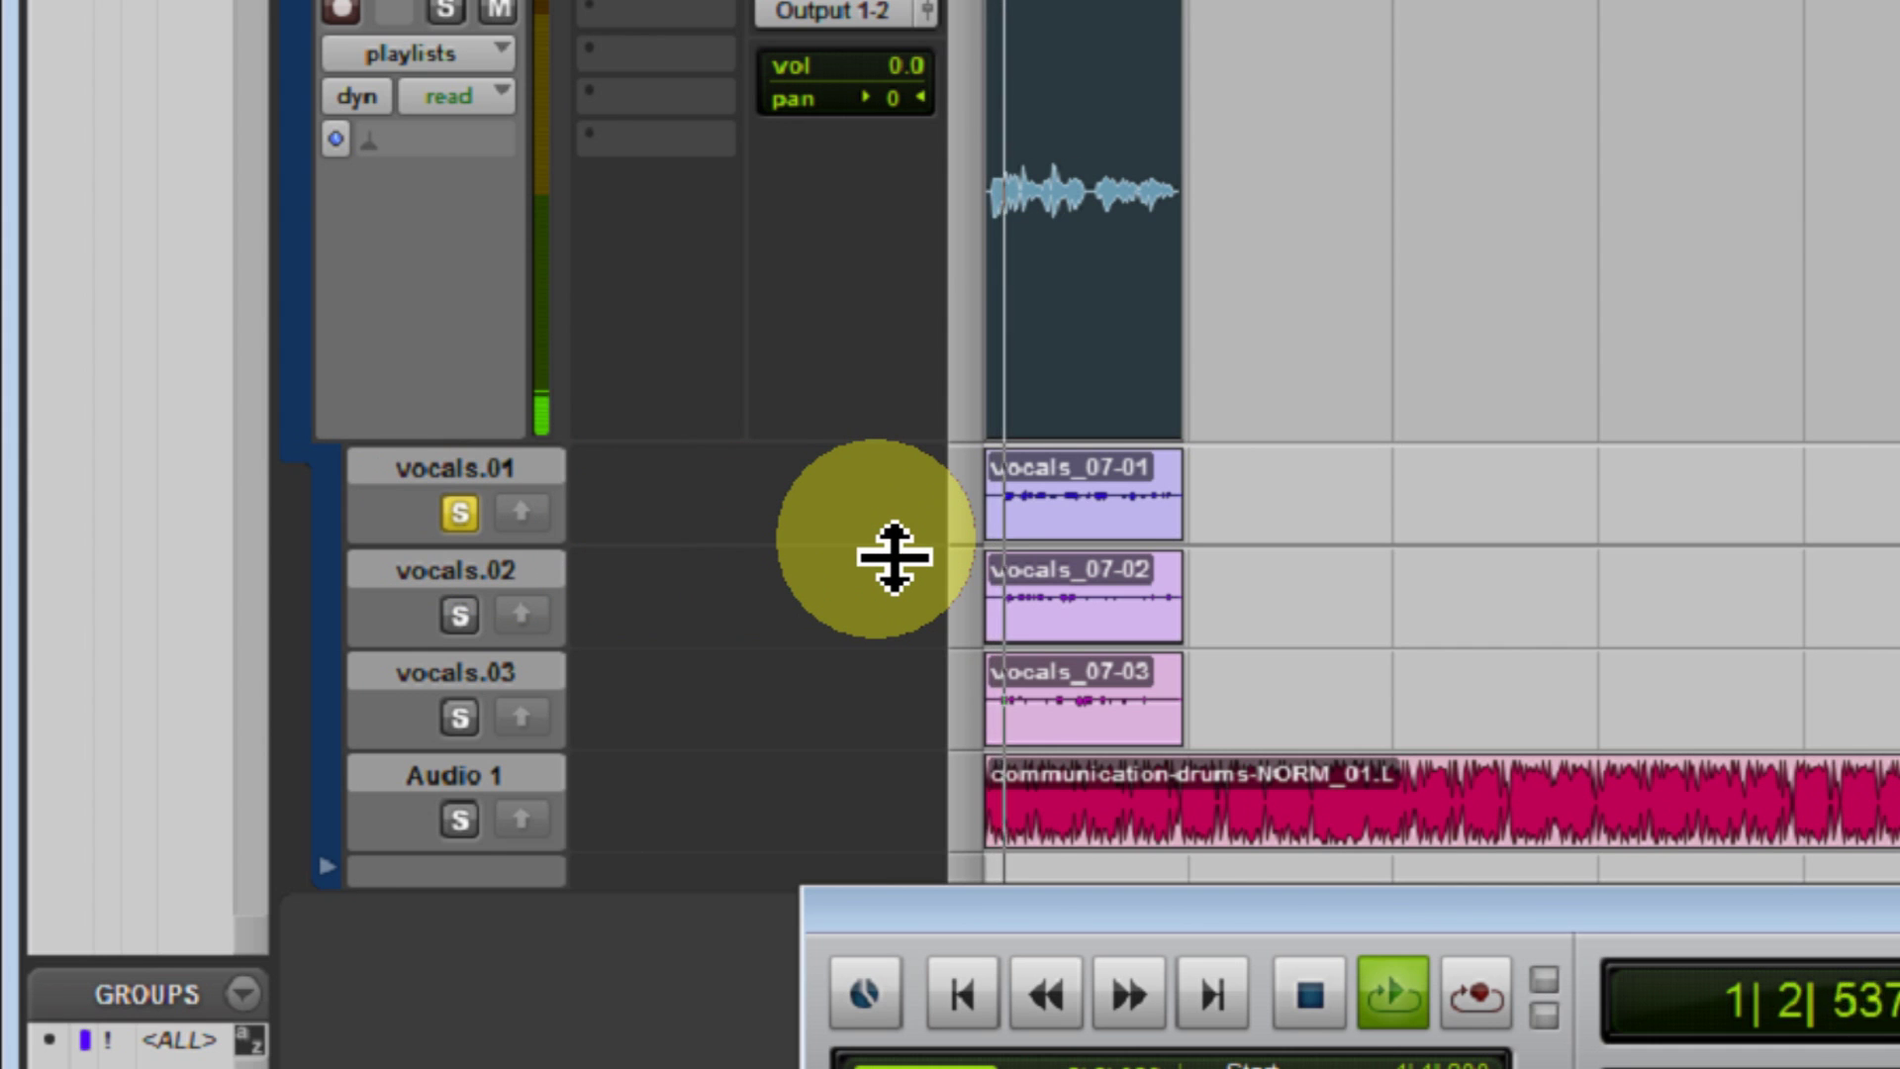
click(461, 614)
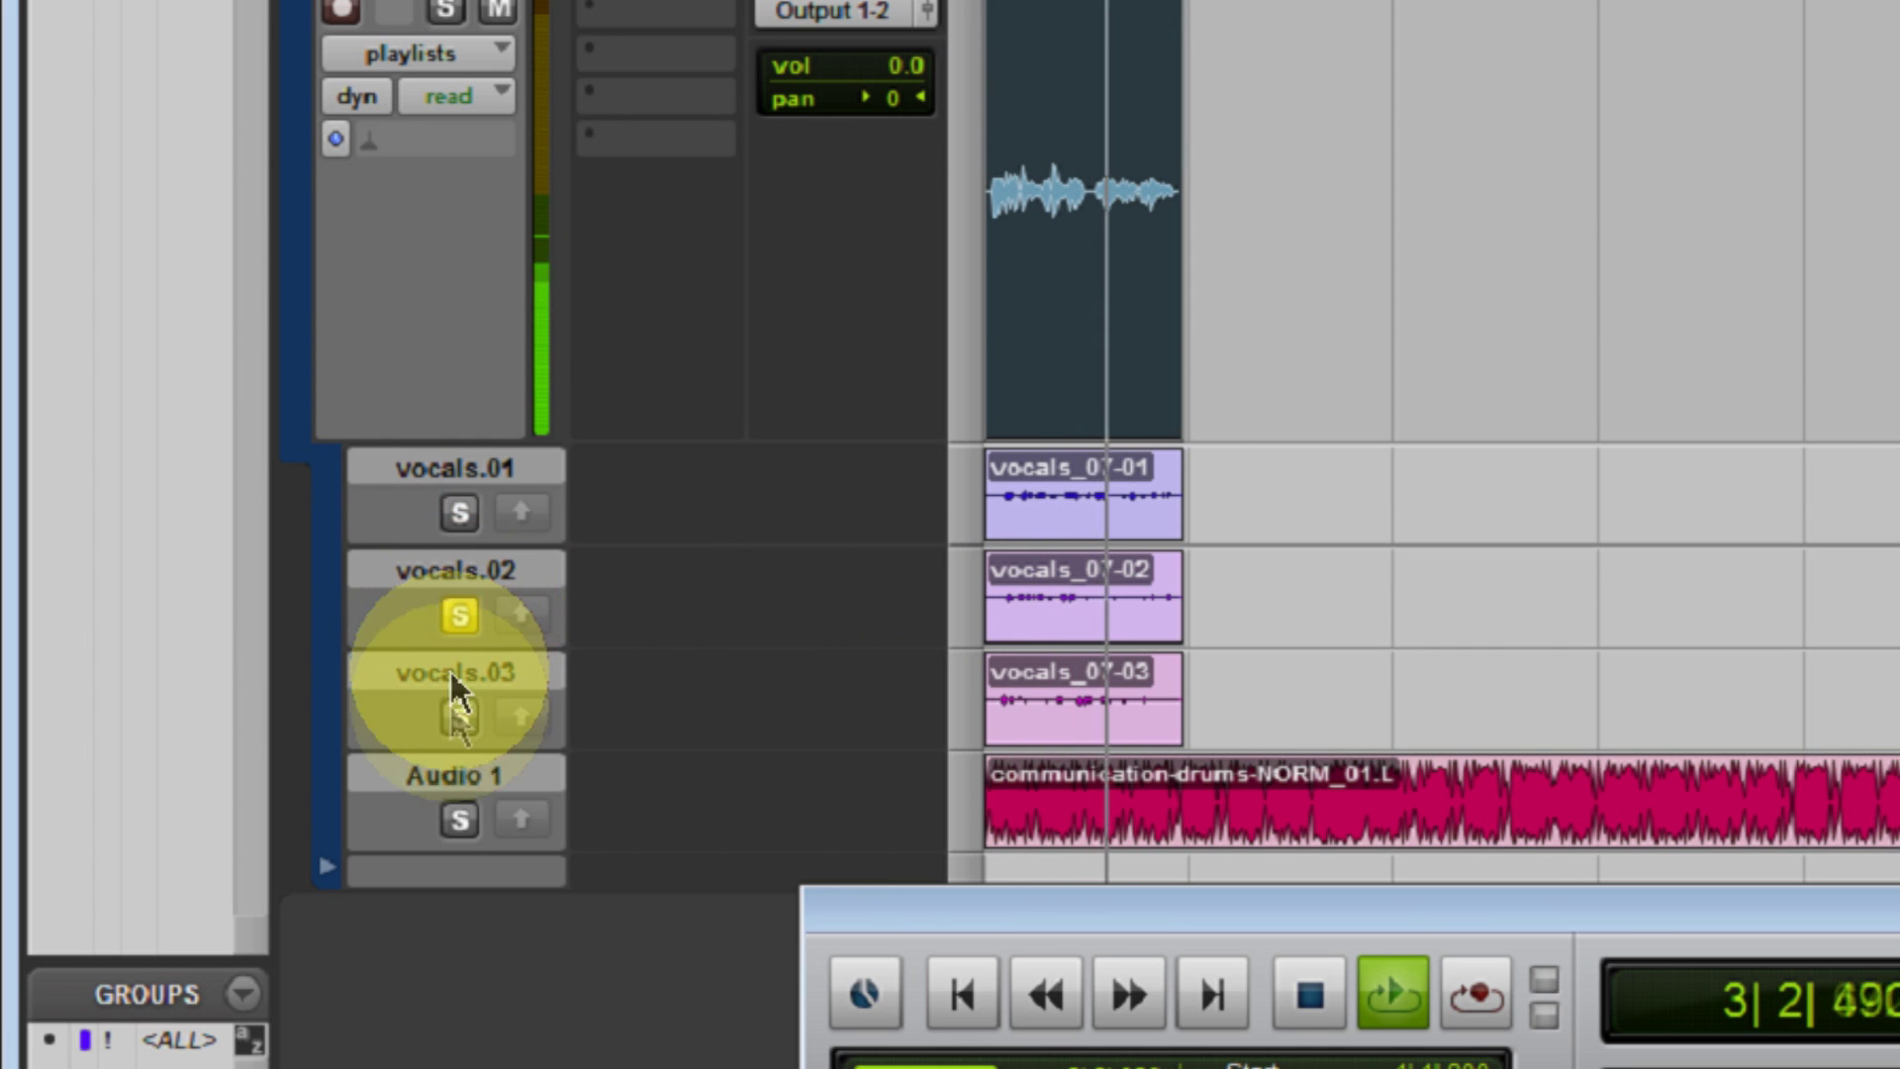
click(458, 717)
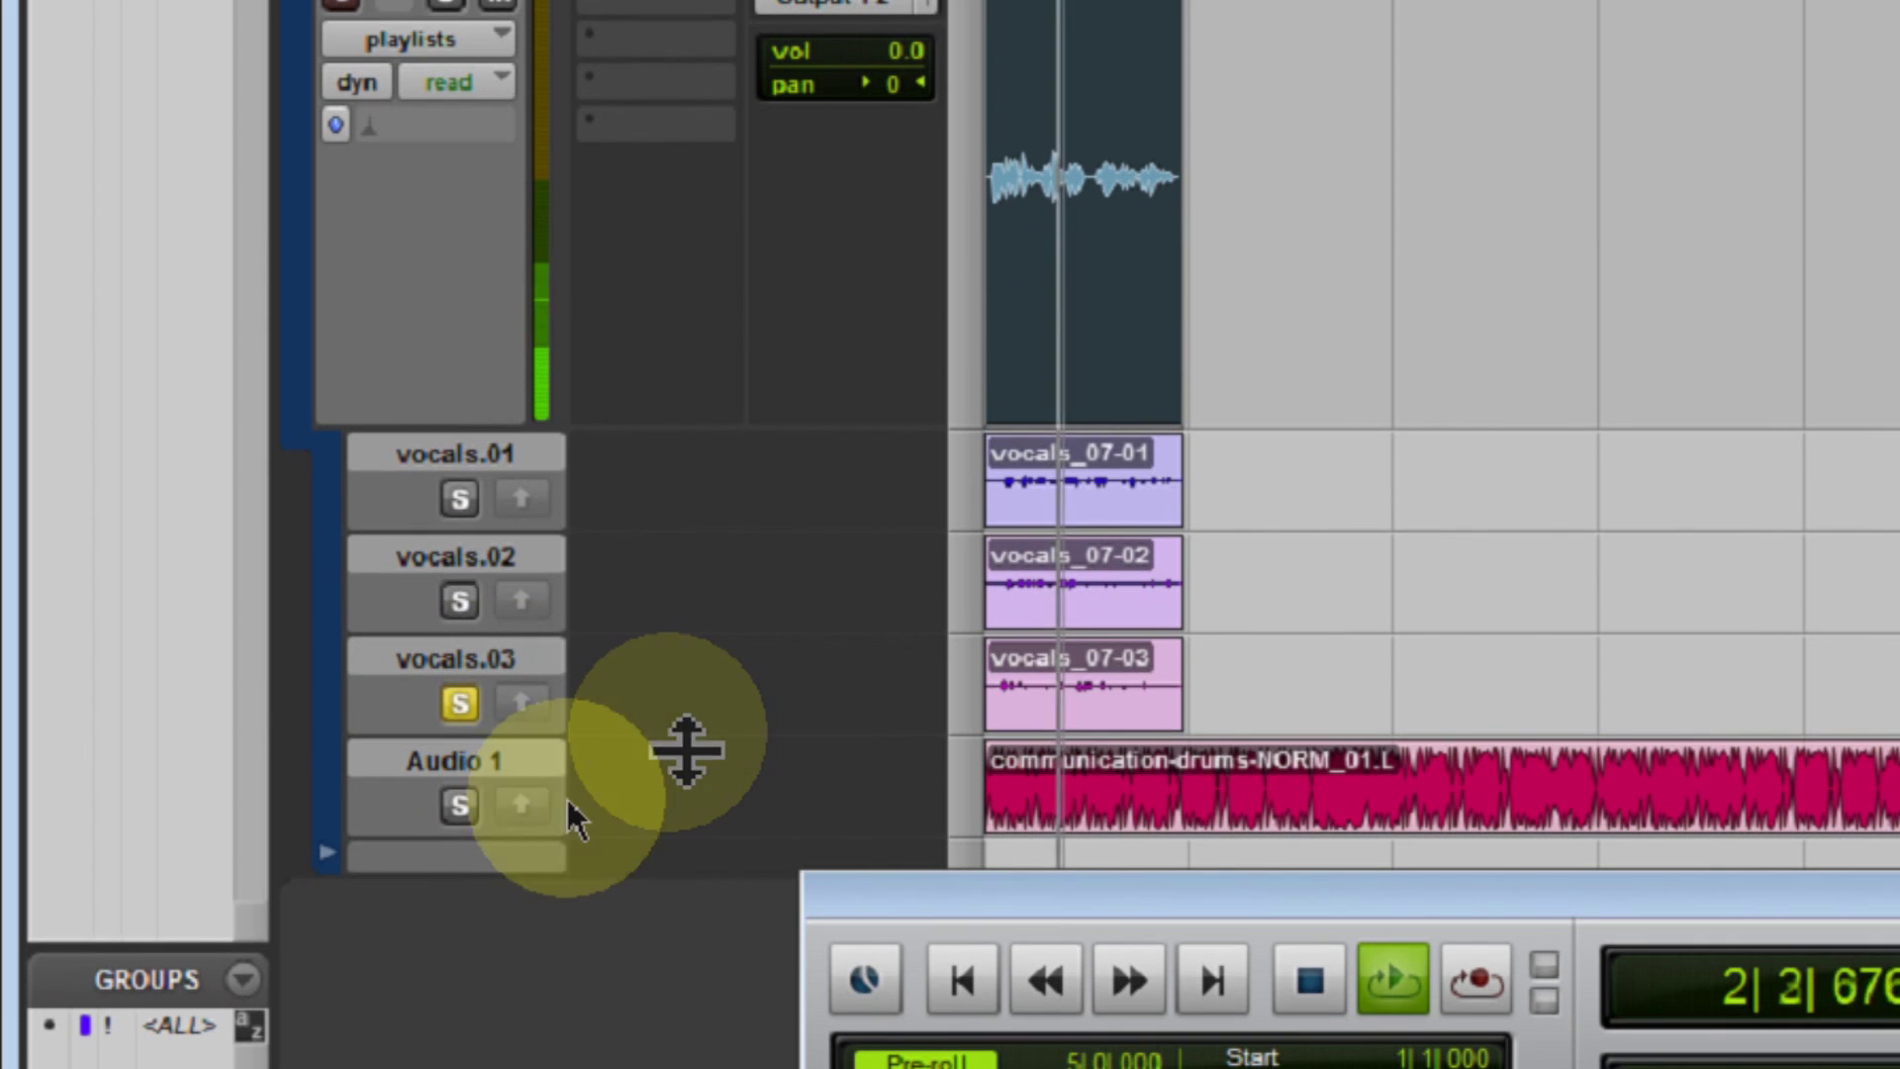
key(space)
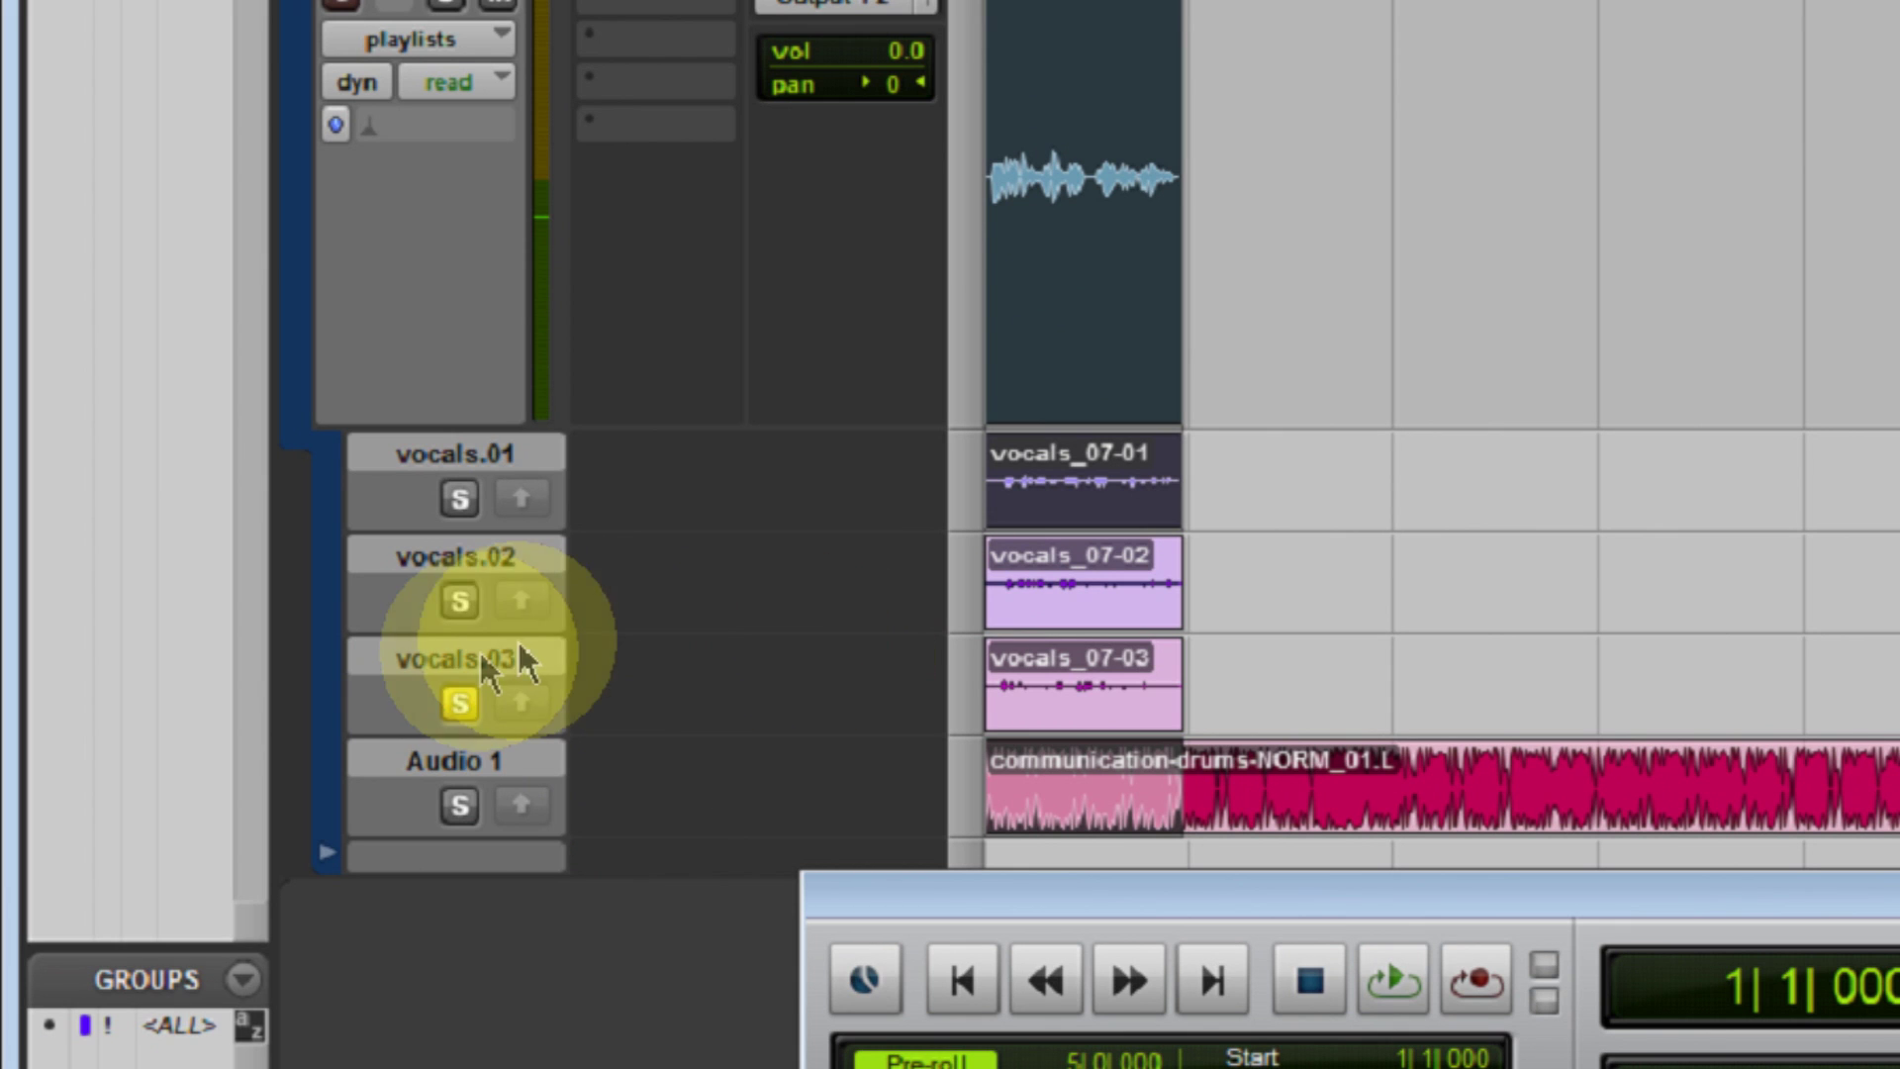
click(466, 705)
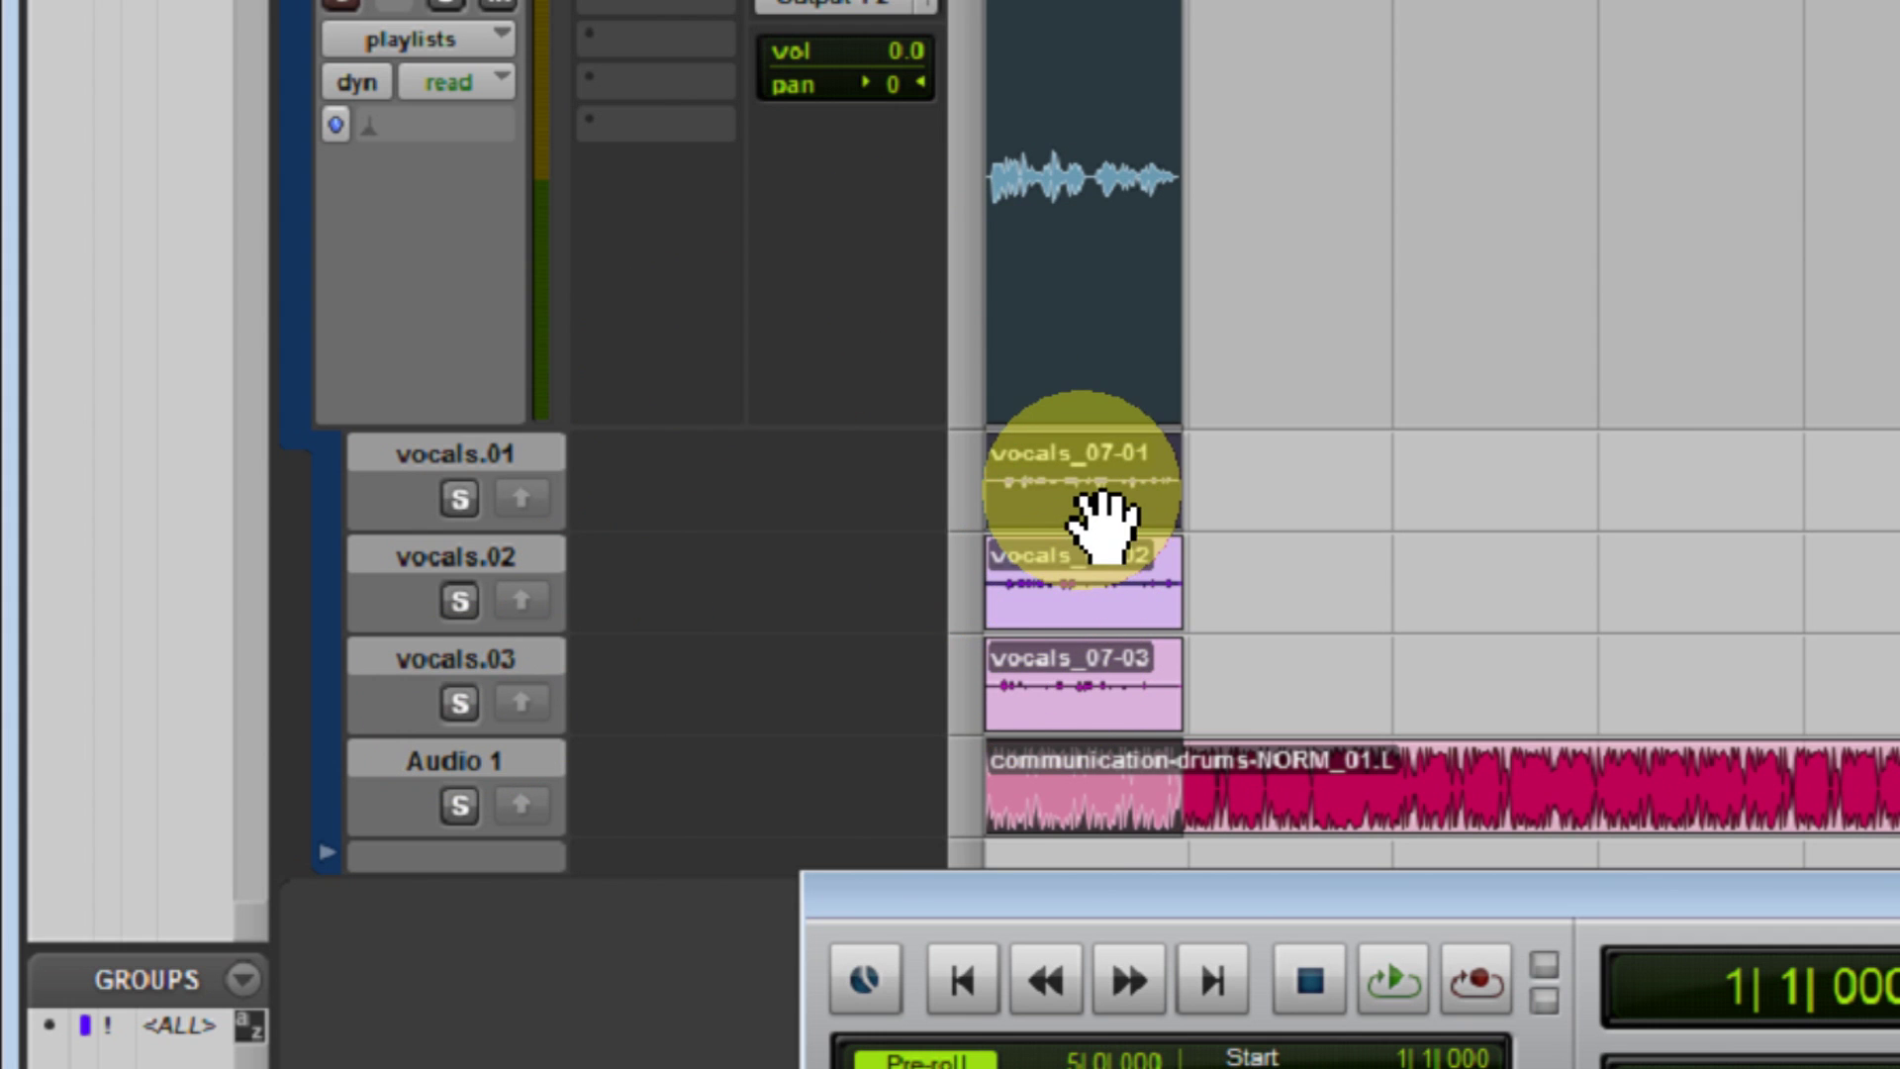
Clear the time selection and select the vocals_07-02 take clip.
click(1103, 618)
click(1341, 594)
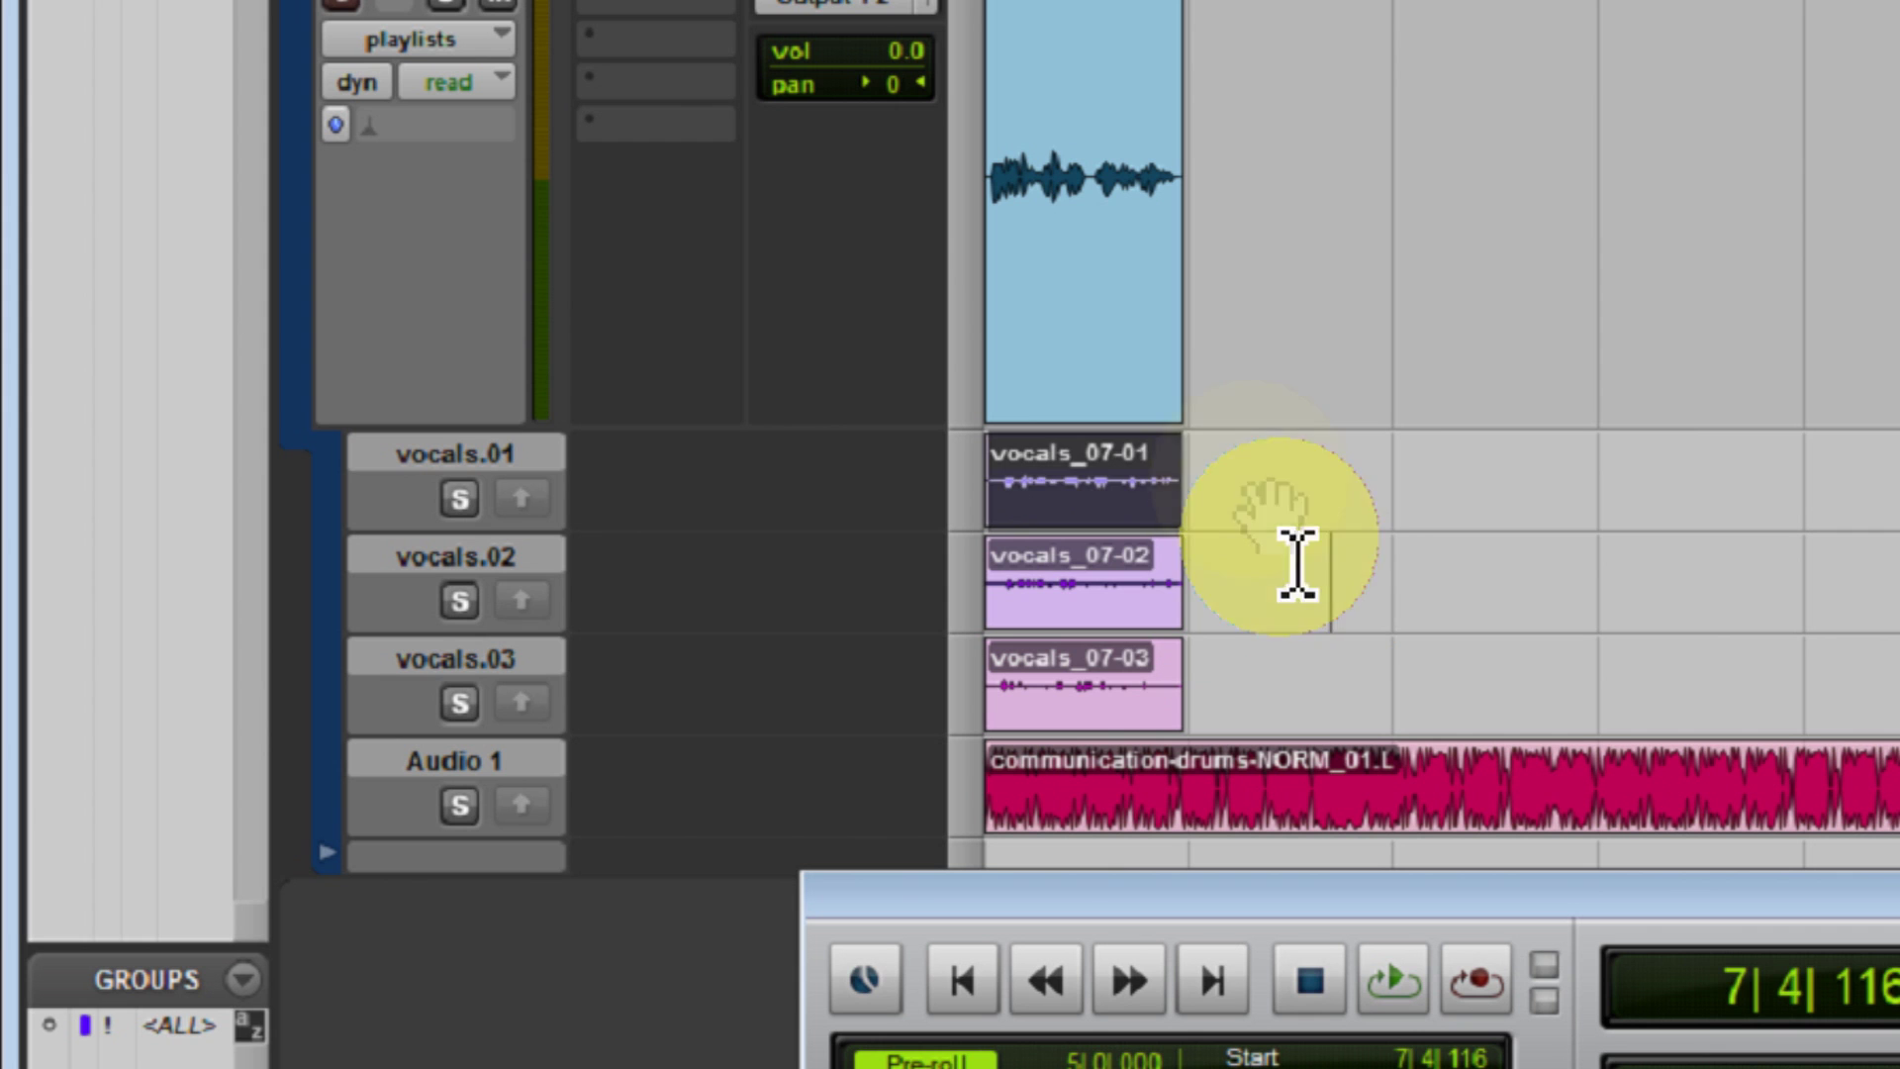
click(1250, 495)
click(1106, 618)
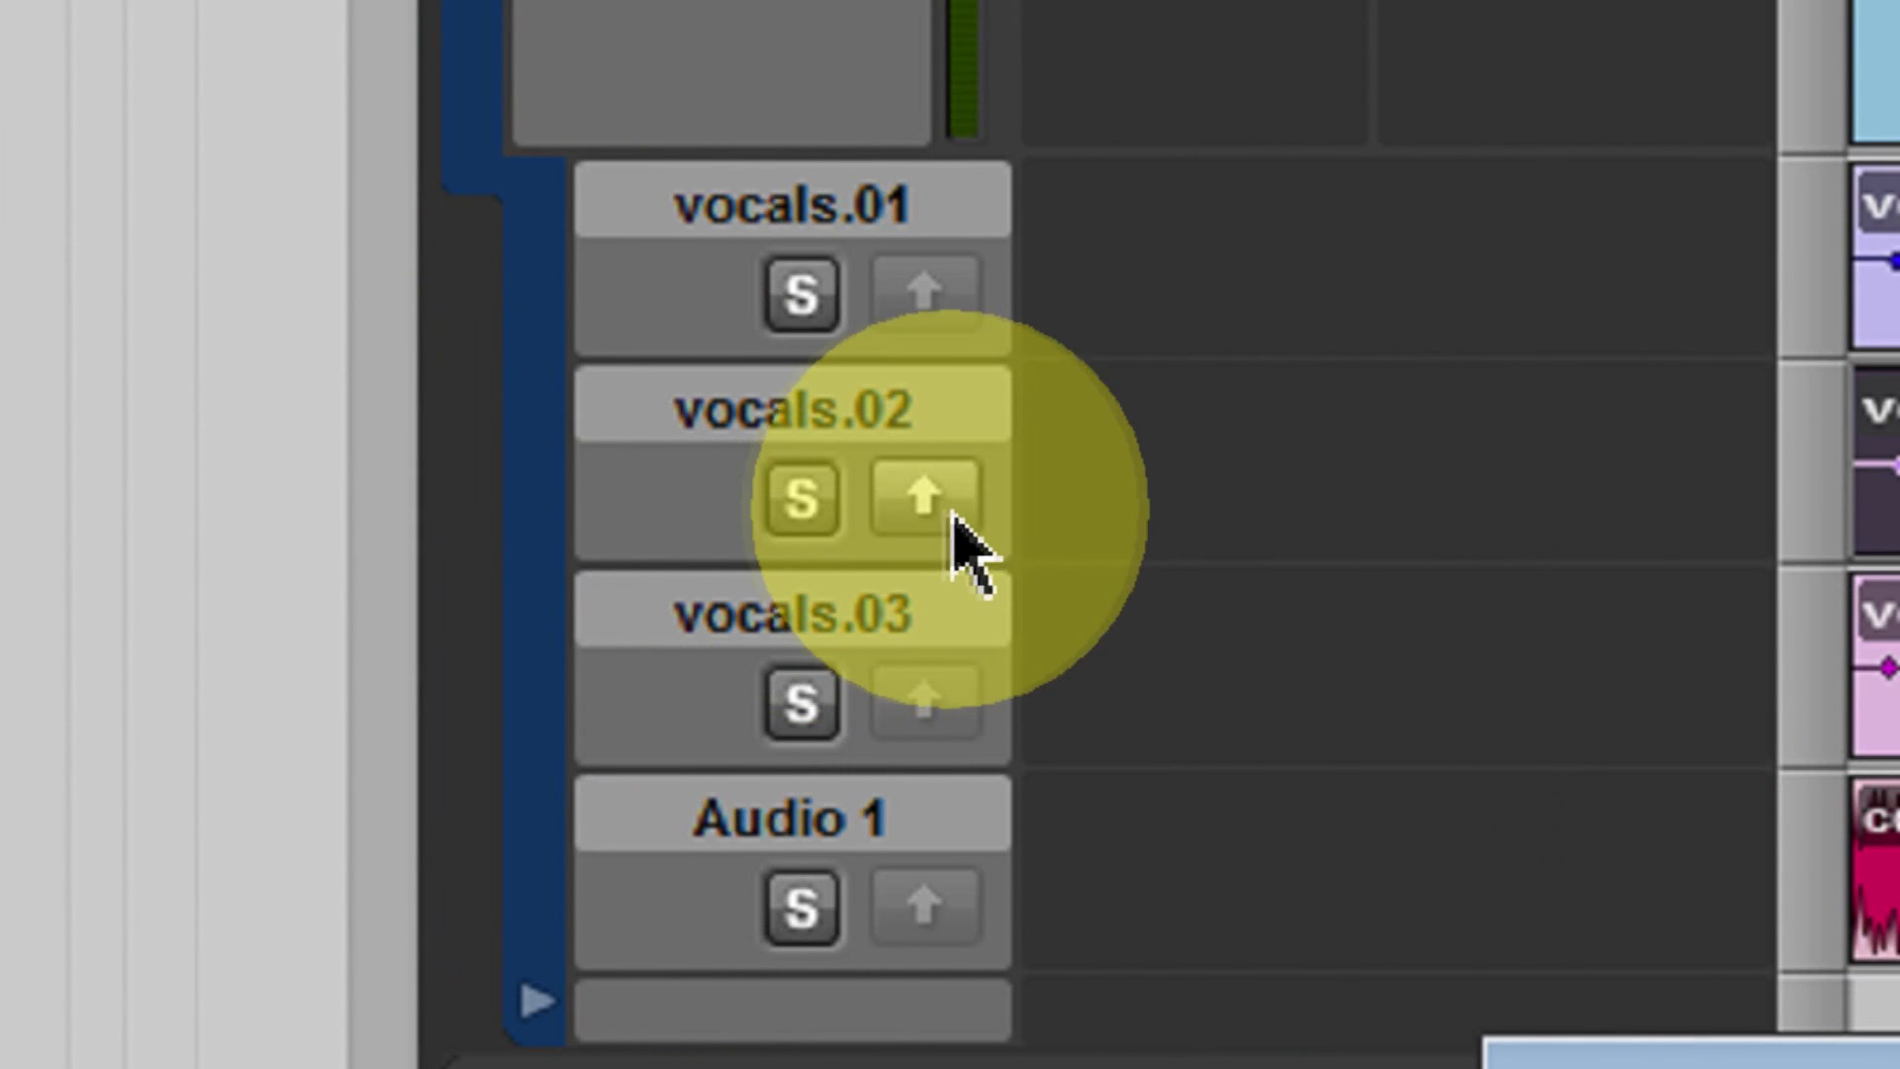
Promote vocals_07-02 from the vocals.02 lane to the main playlist, then deselect it.
click(524, 592)
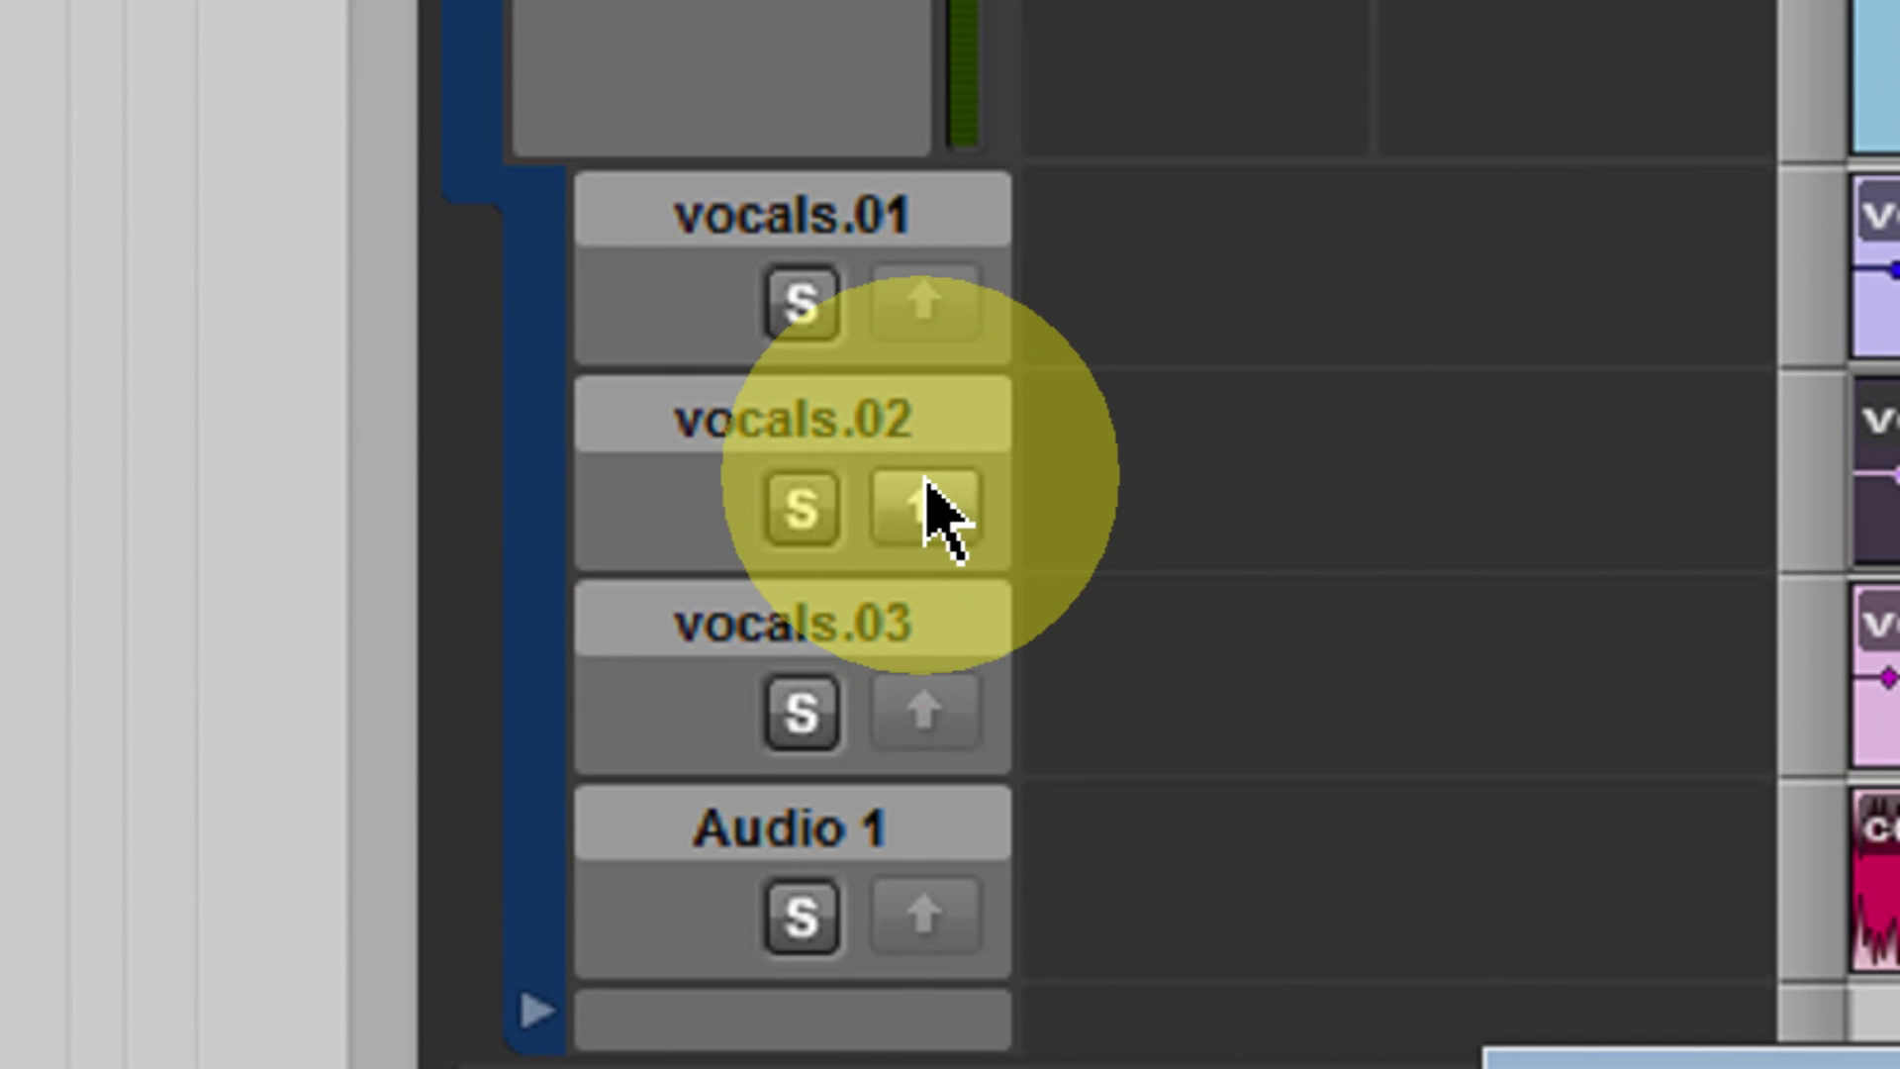
click(930, 495)
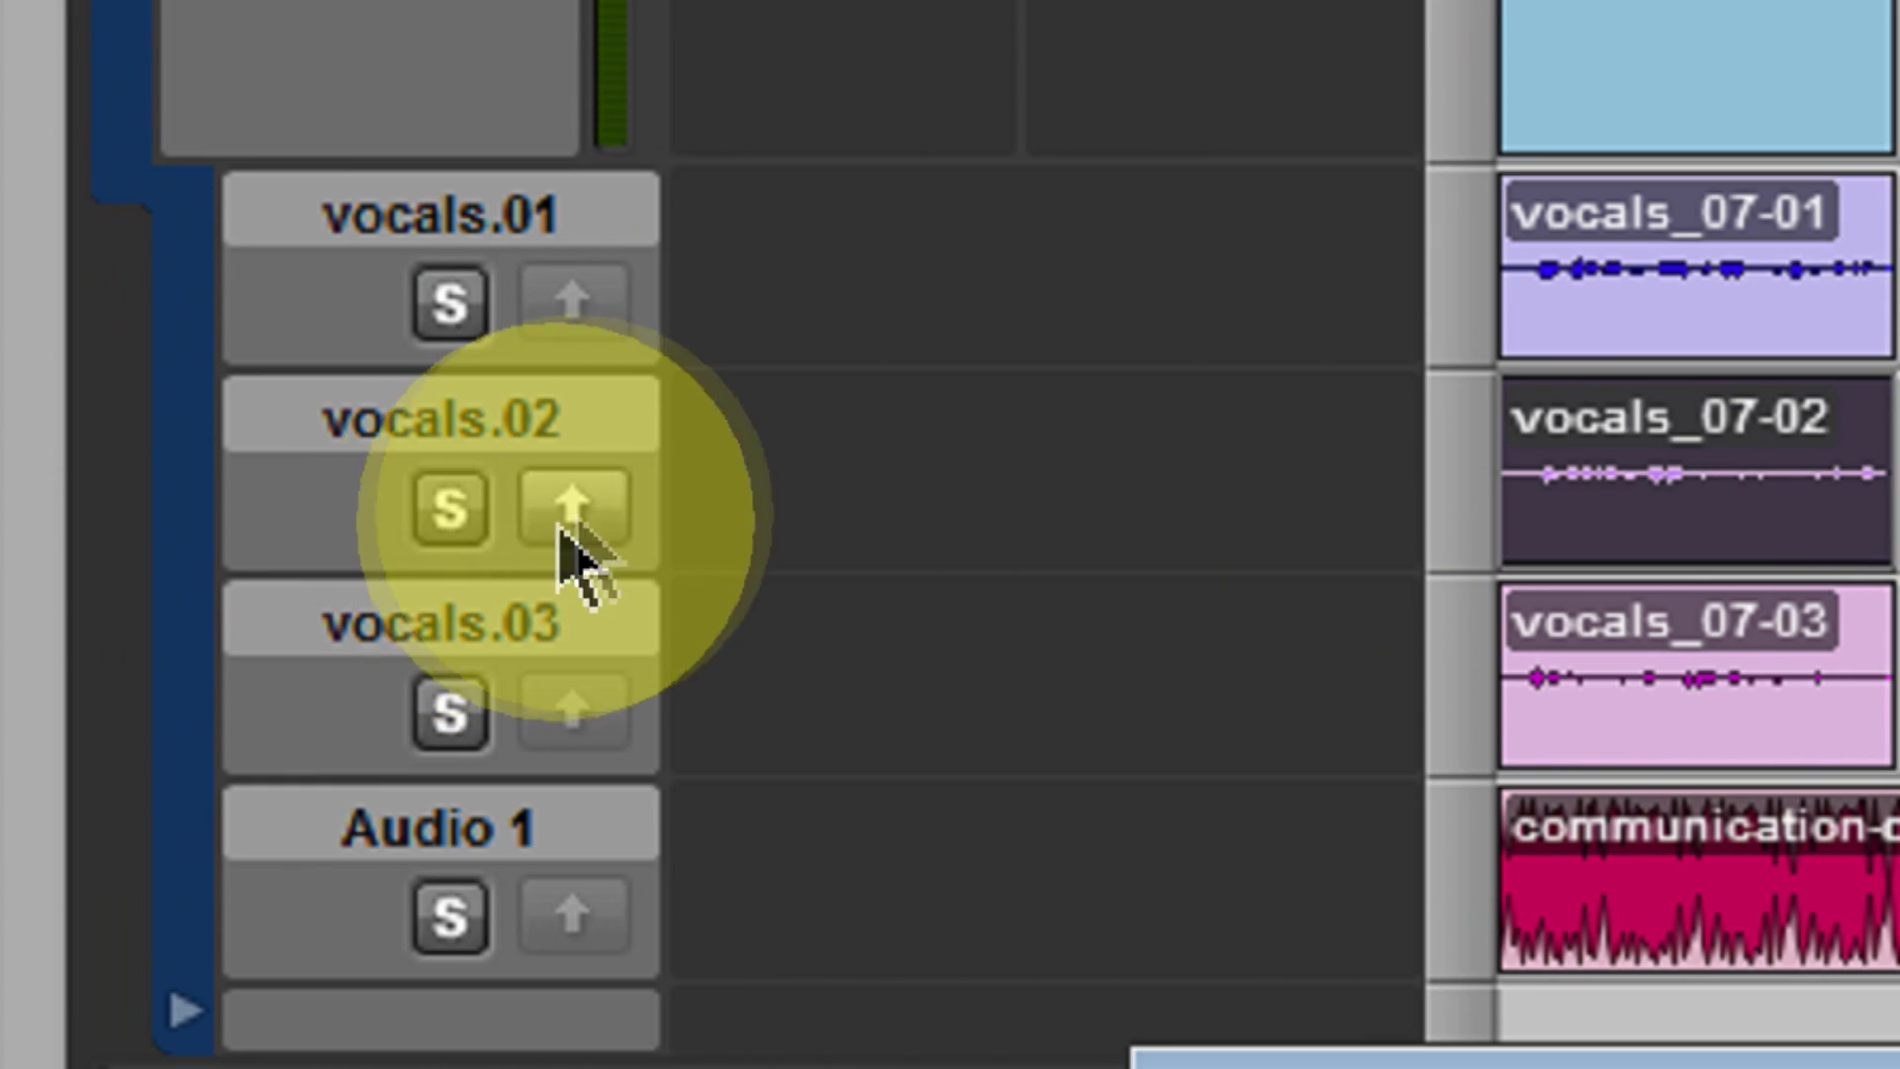
click(564, 529)
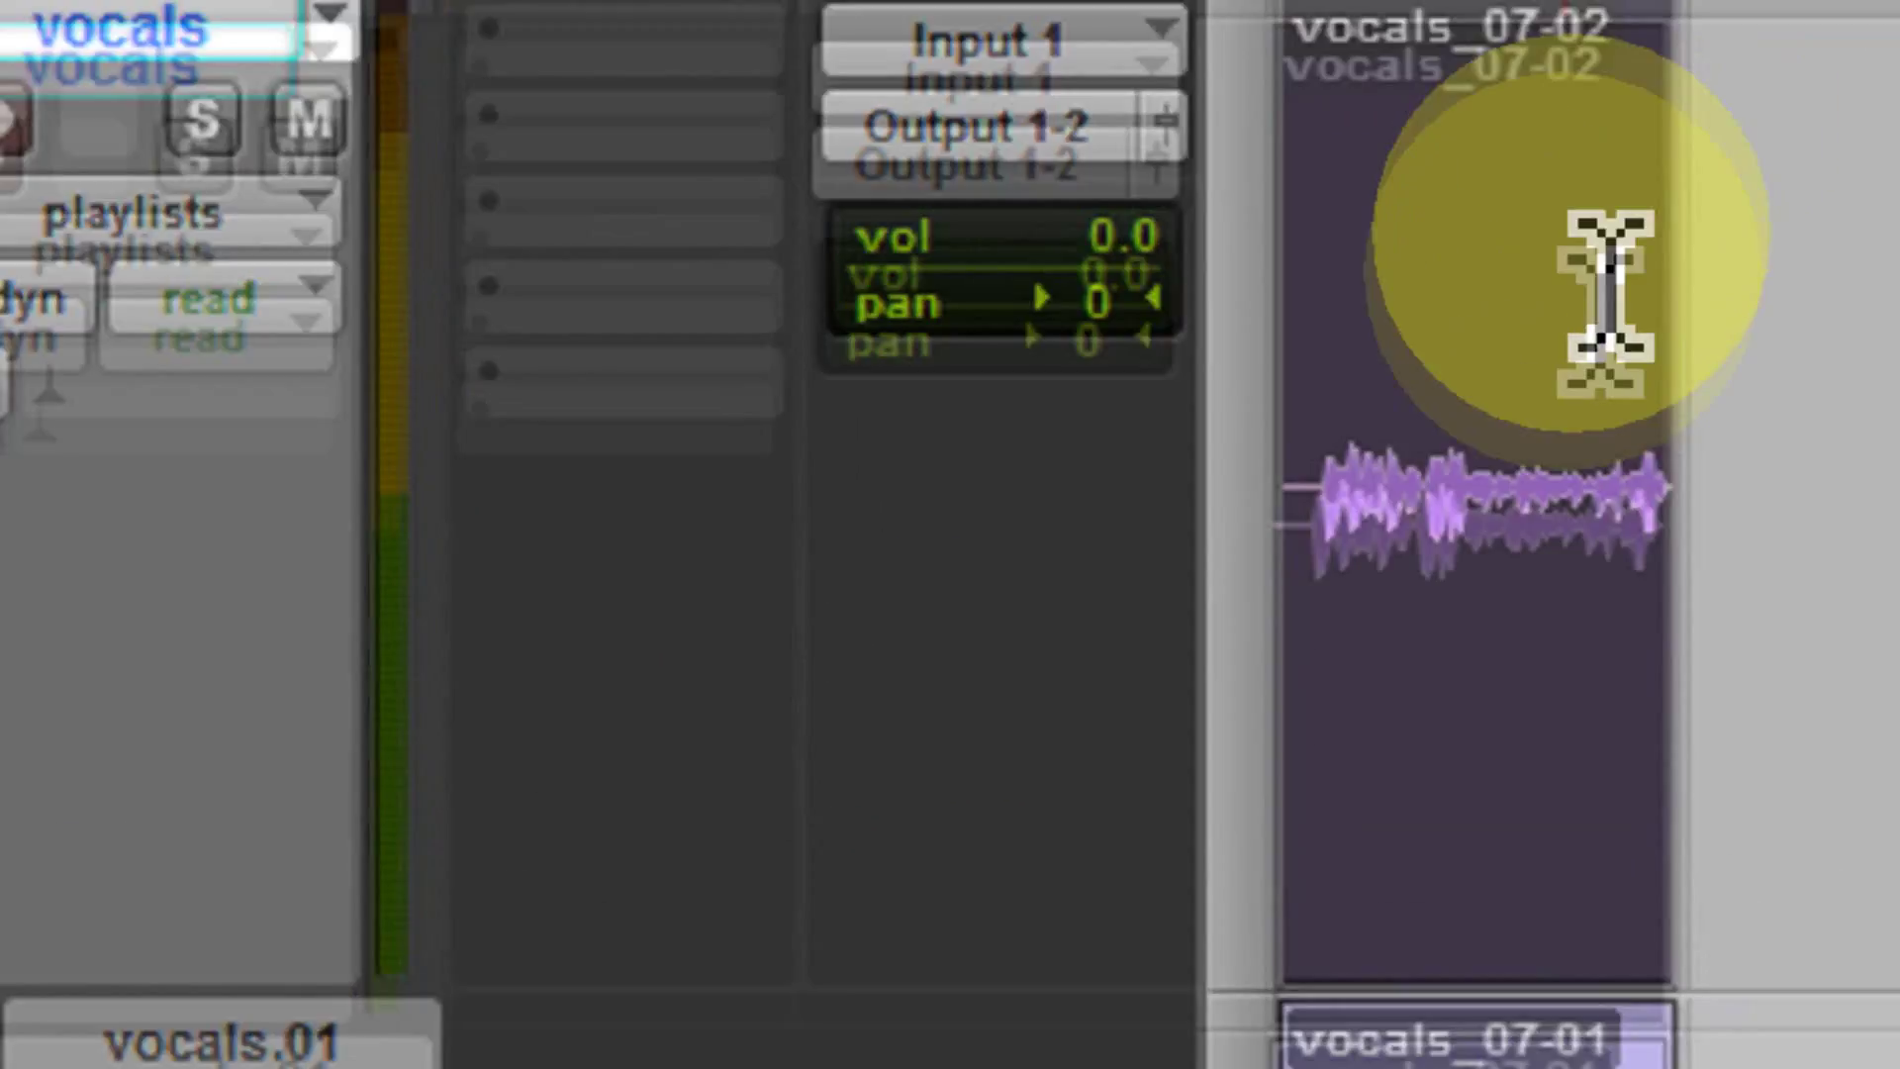
click(1574, 506)
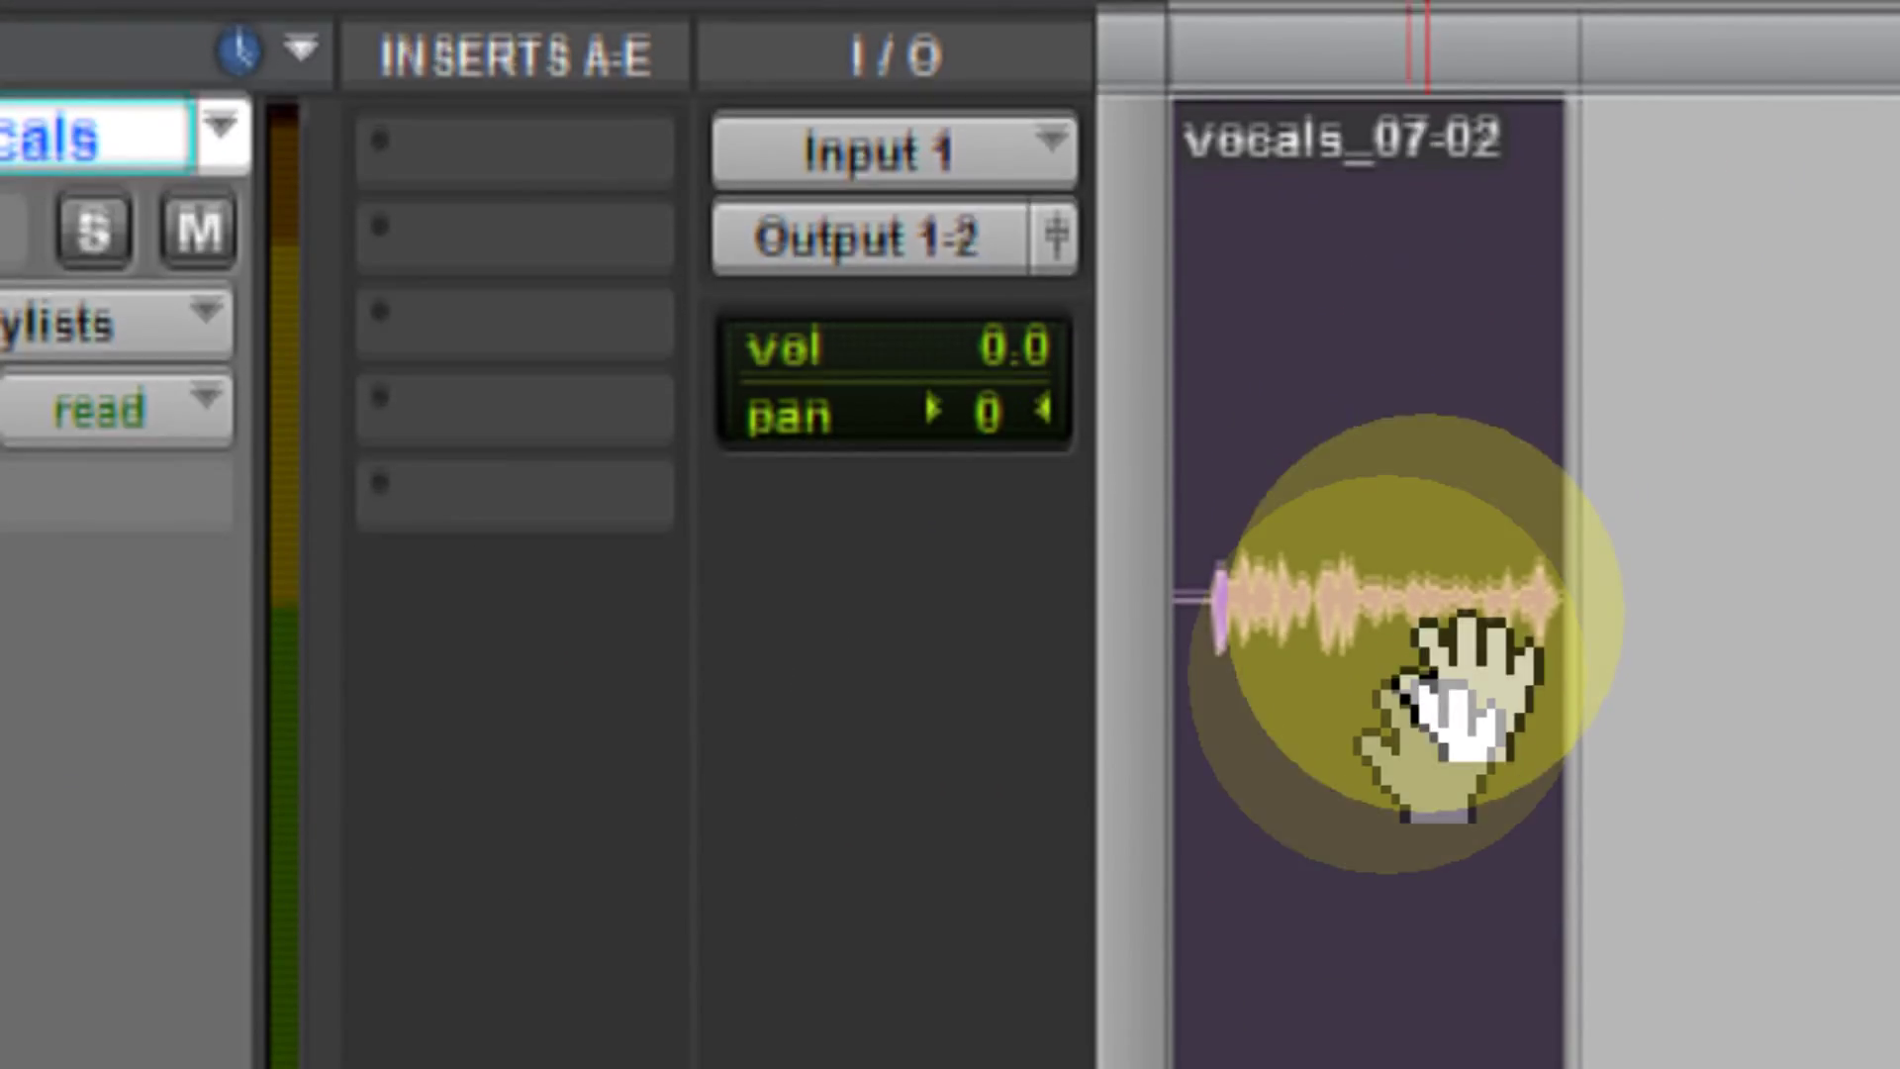
click(1413, 968)
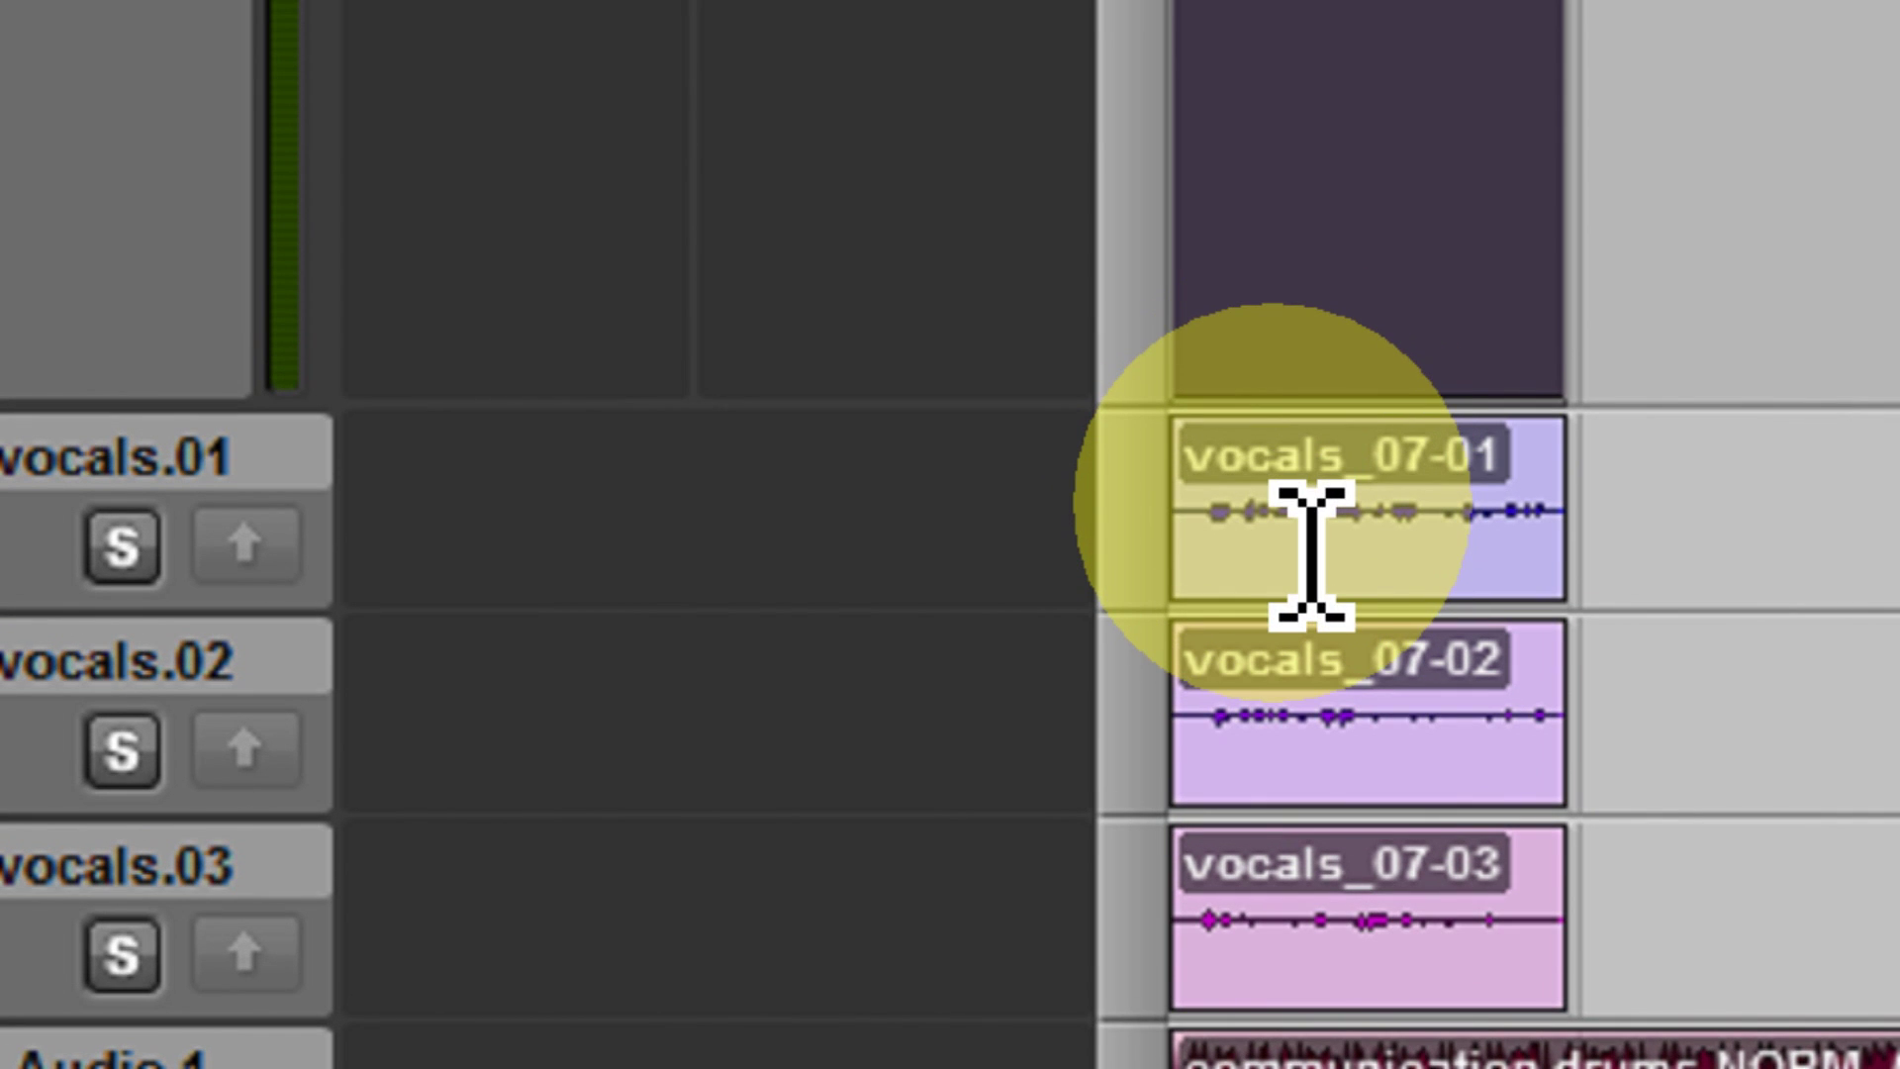
Promote the opening of take vocals_07-01 with P, then select the ending of vocals_07-03.
drag(1312, 554, 1158, 543)
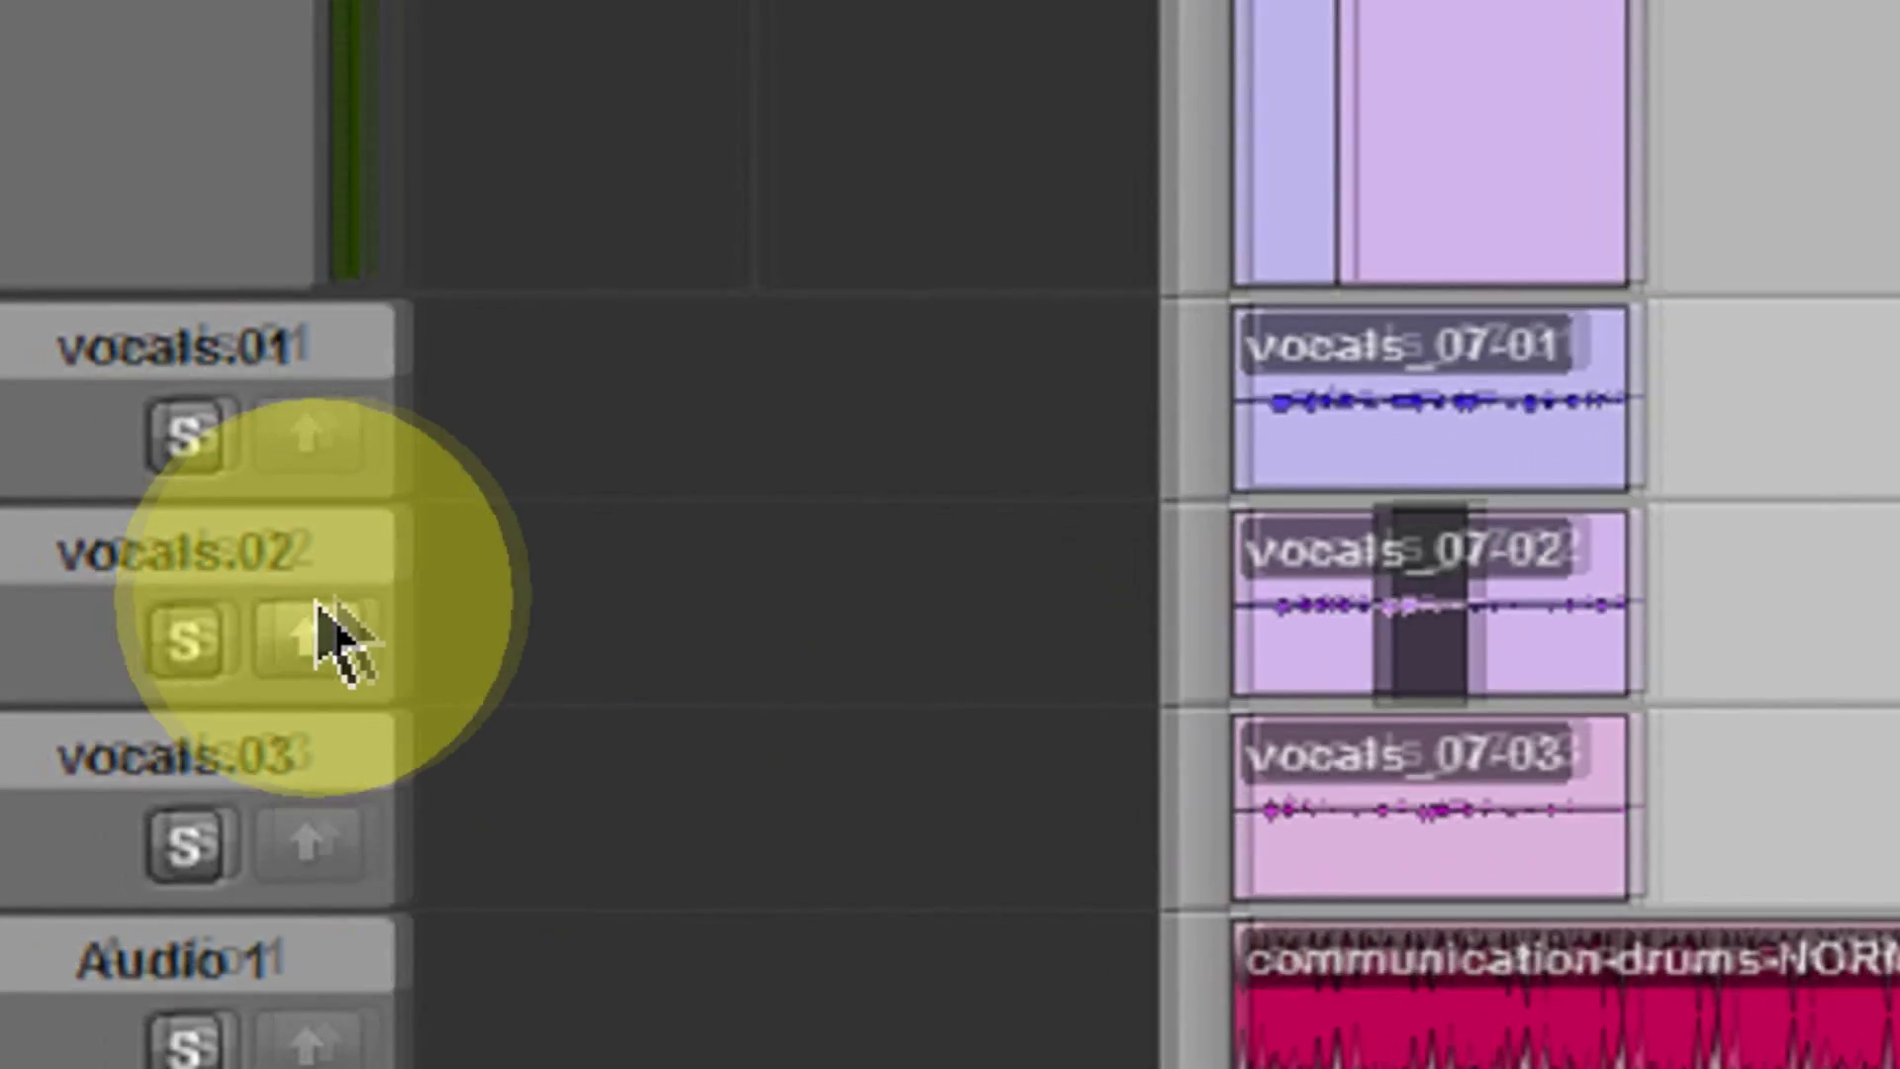
key(p)
key(p)
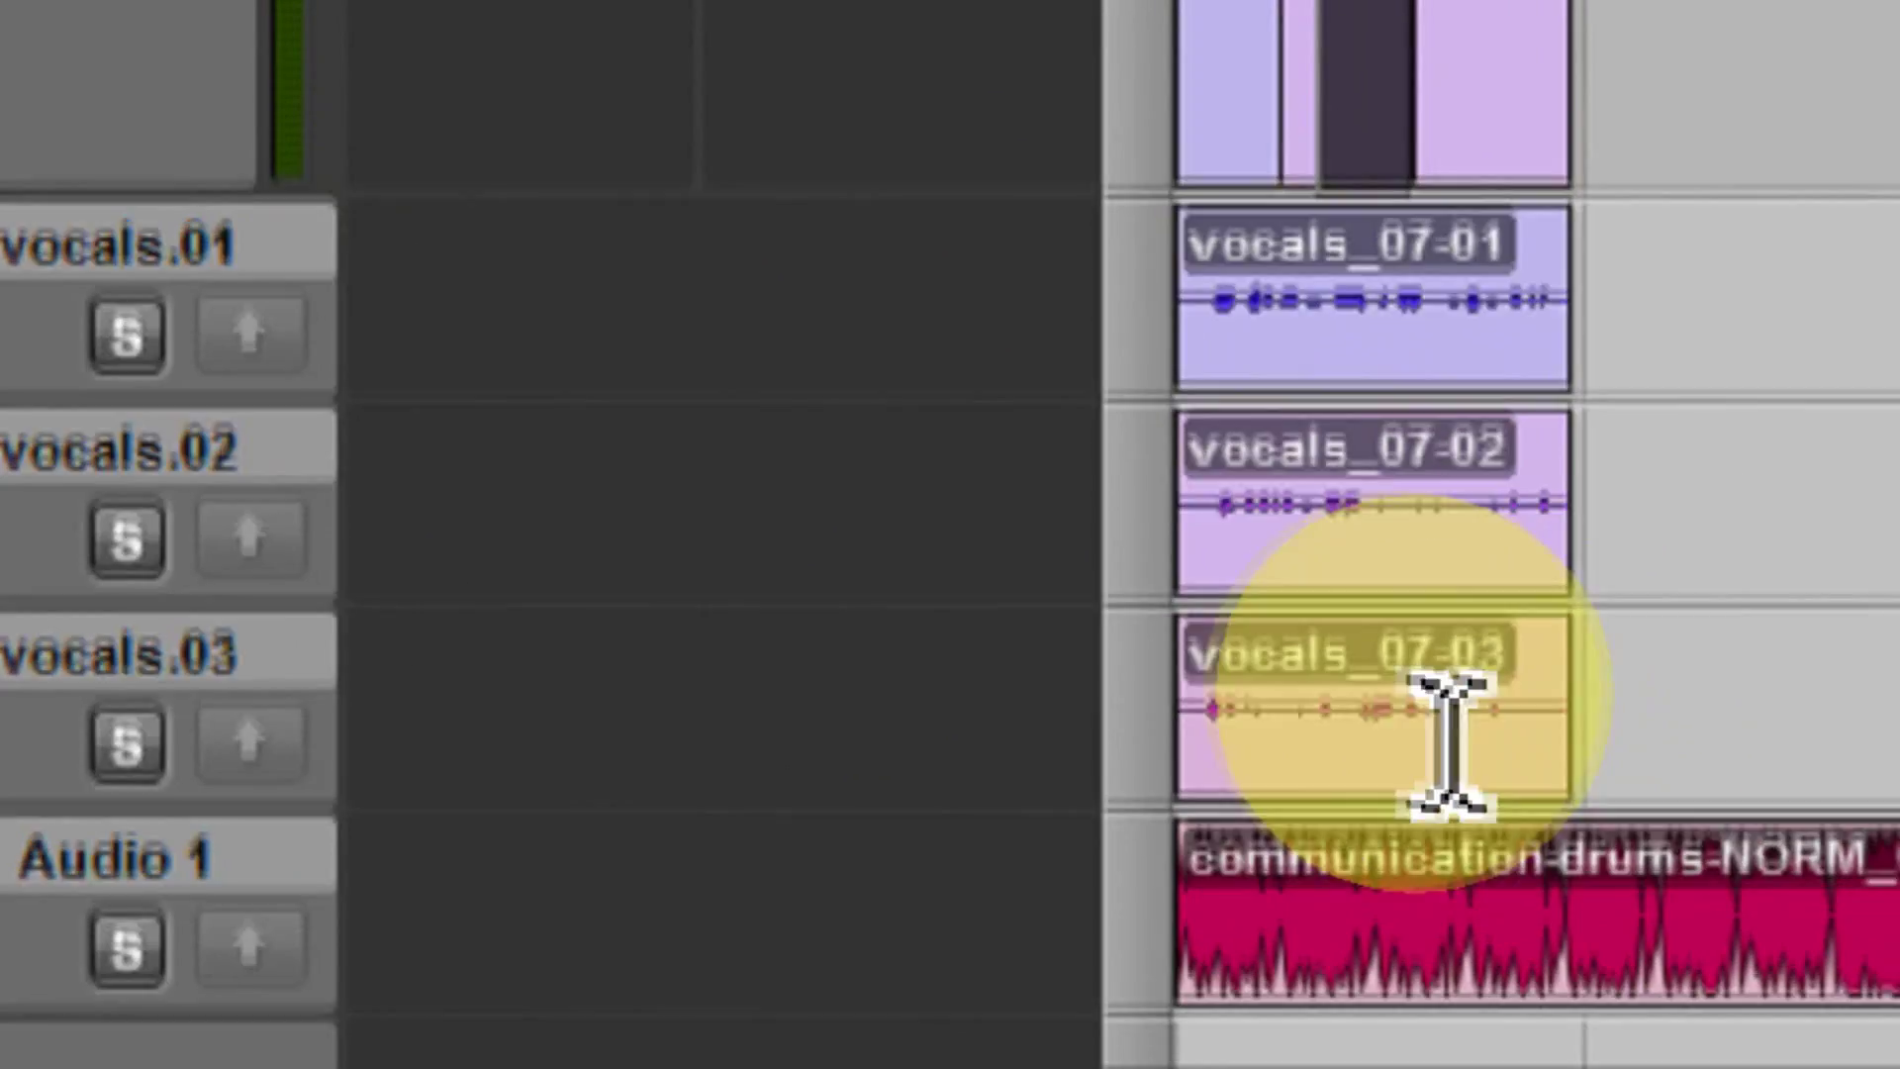
click(1545, 904)
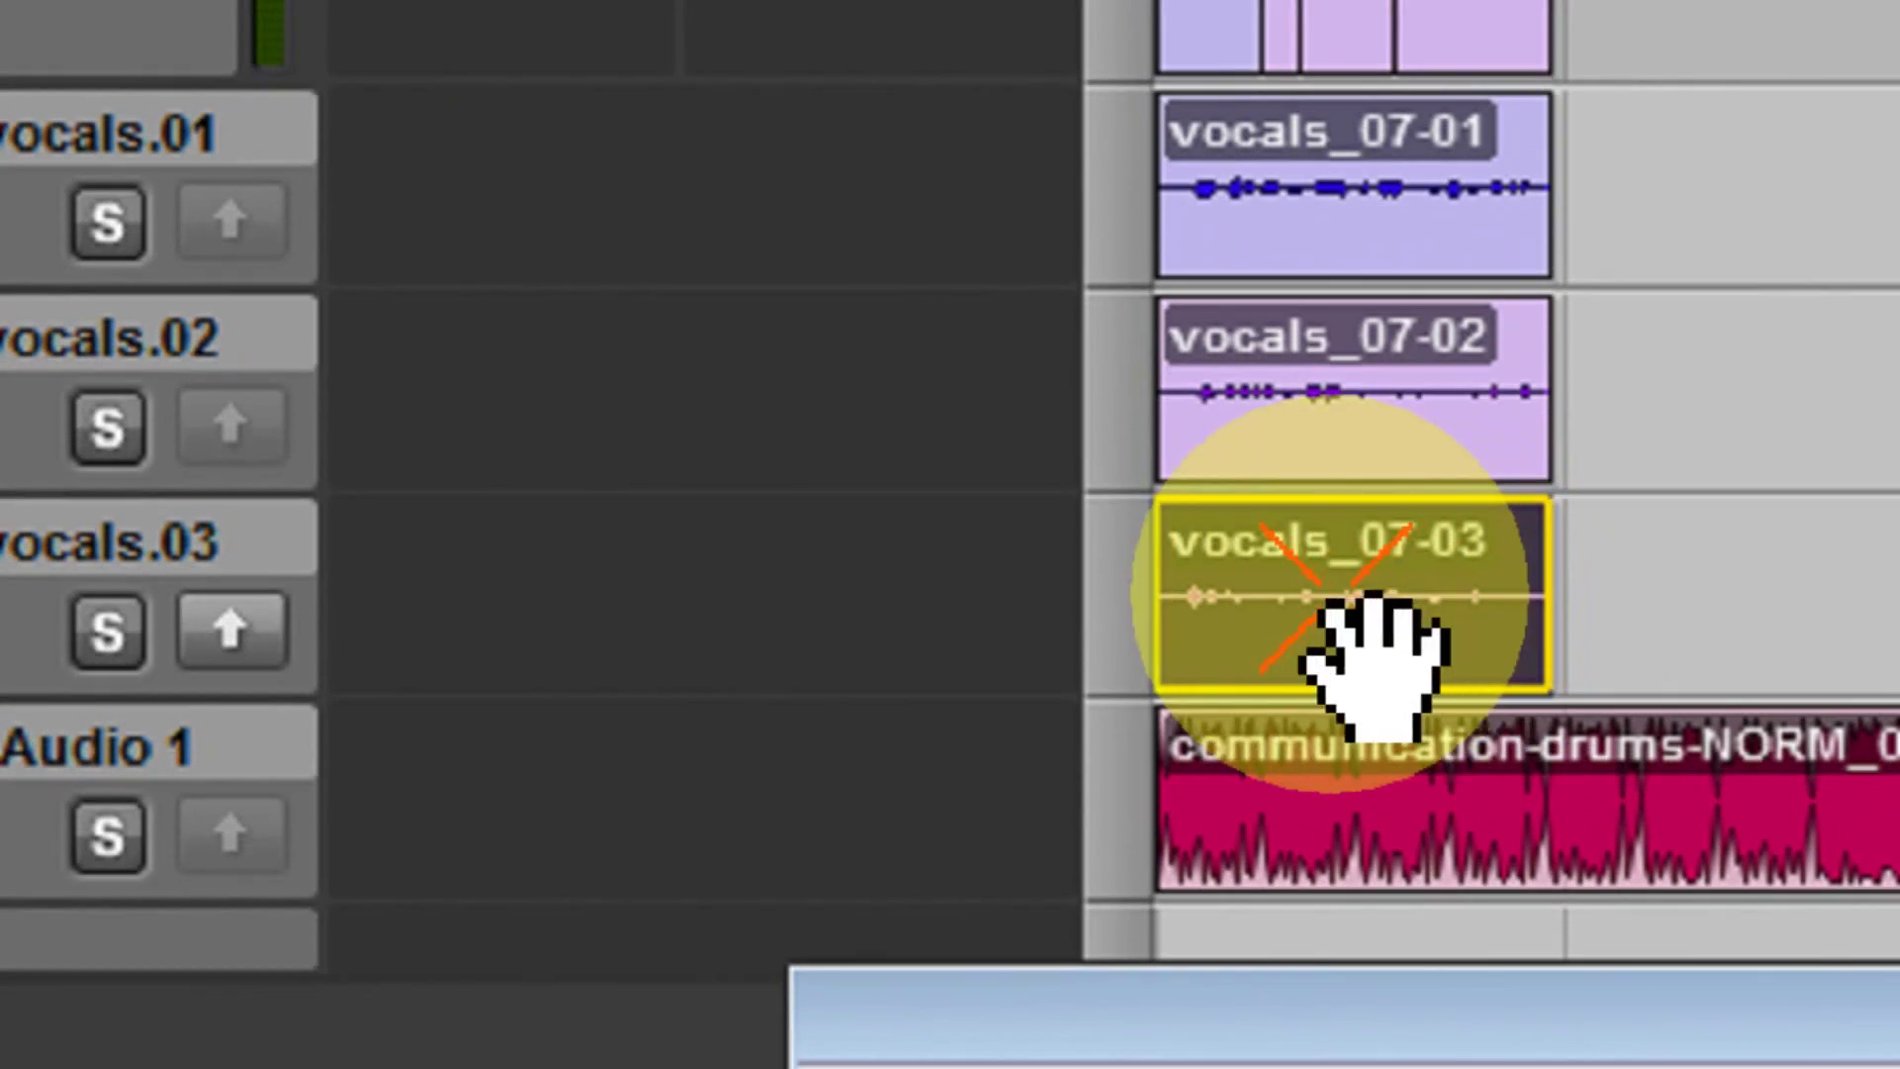
drag(1443, 618, 1574, 615)
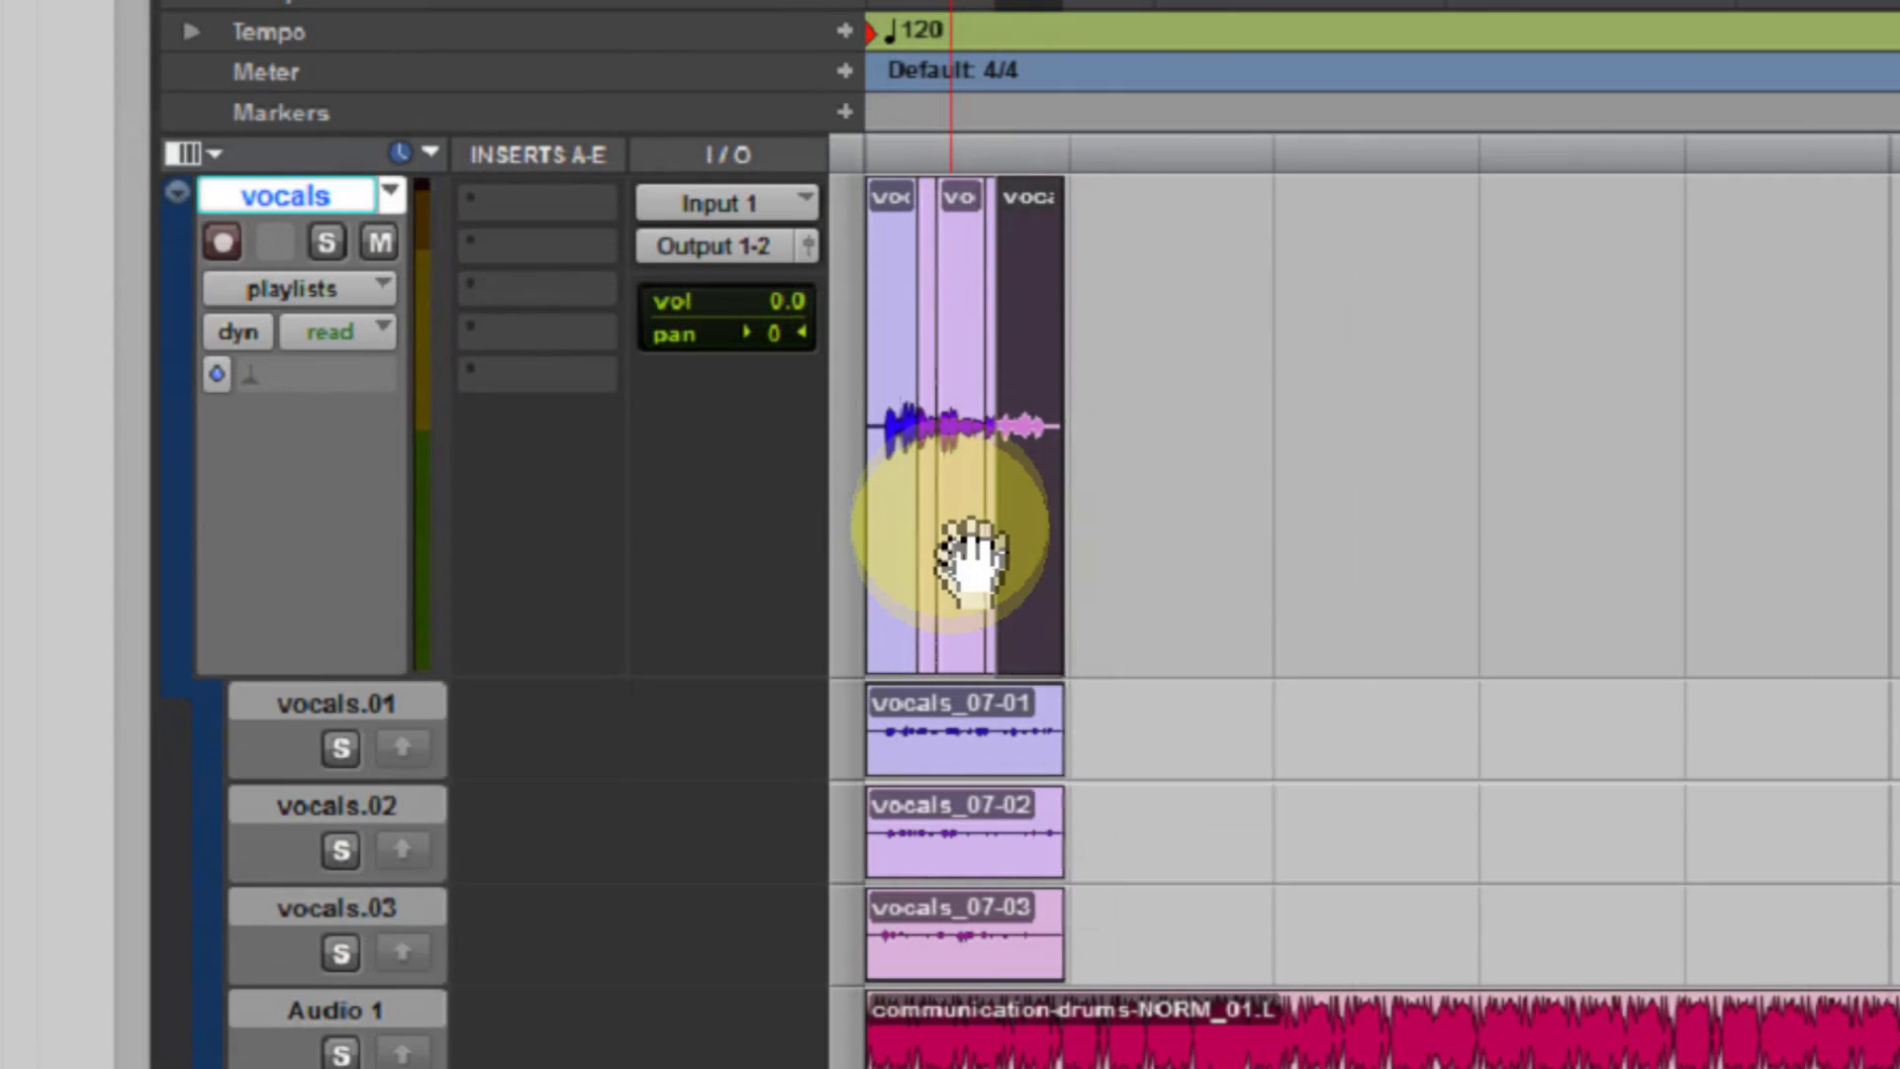
click(952, 426)
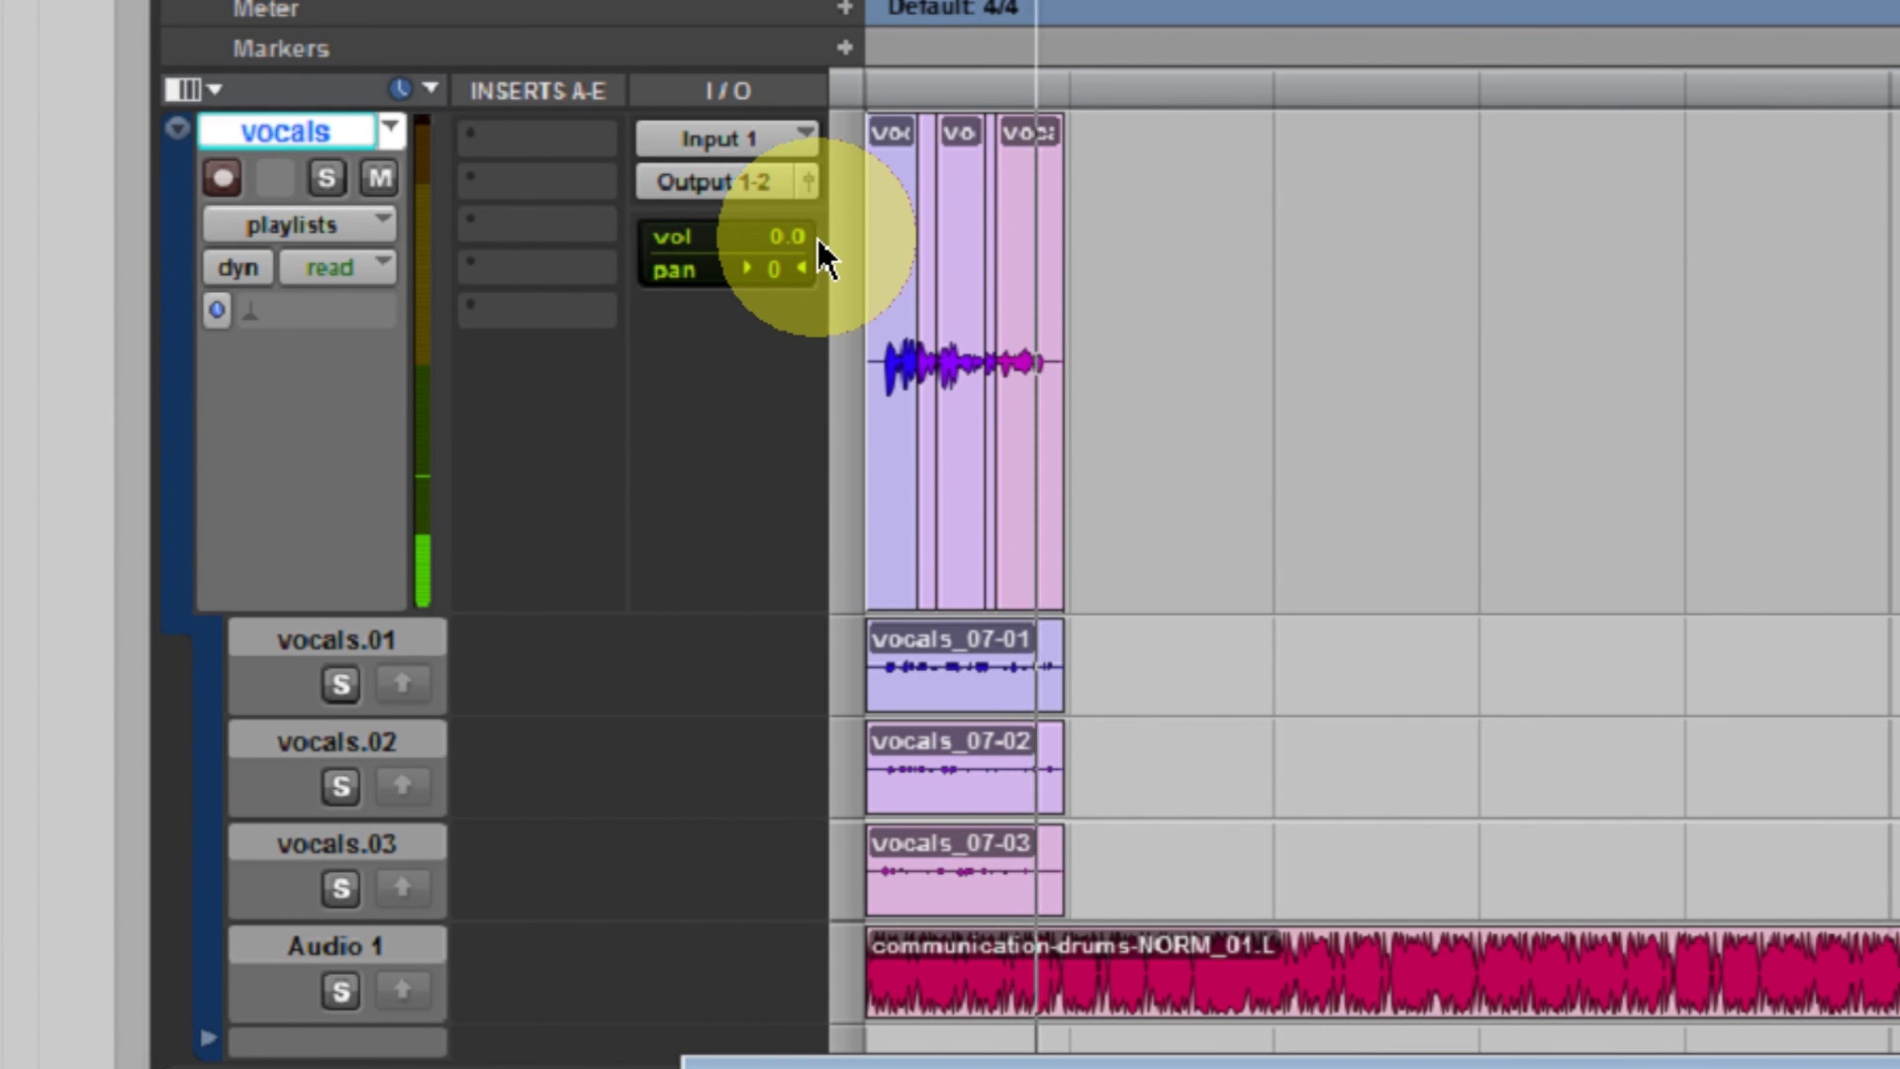
key(space)
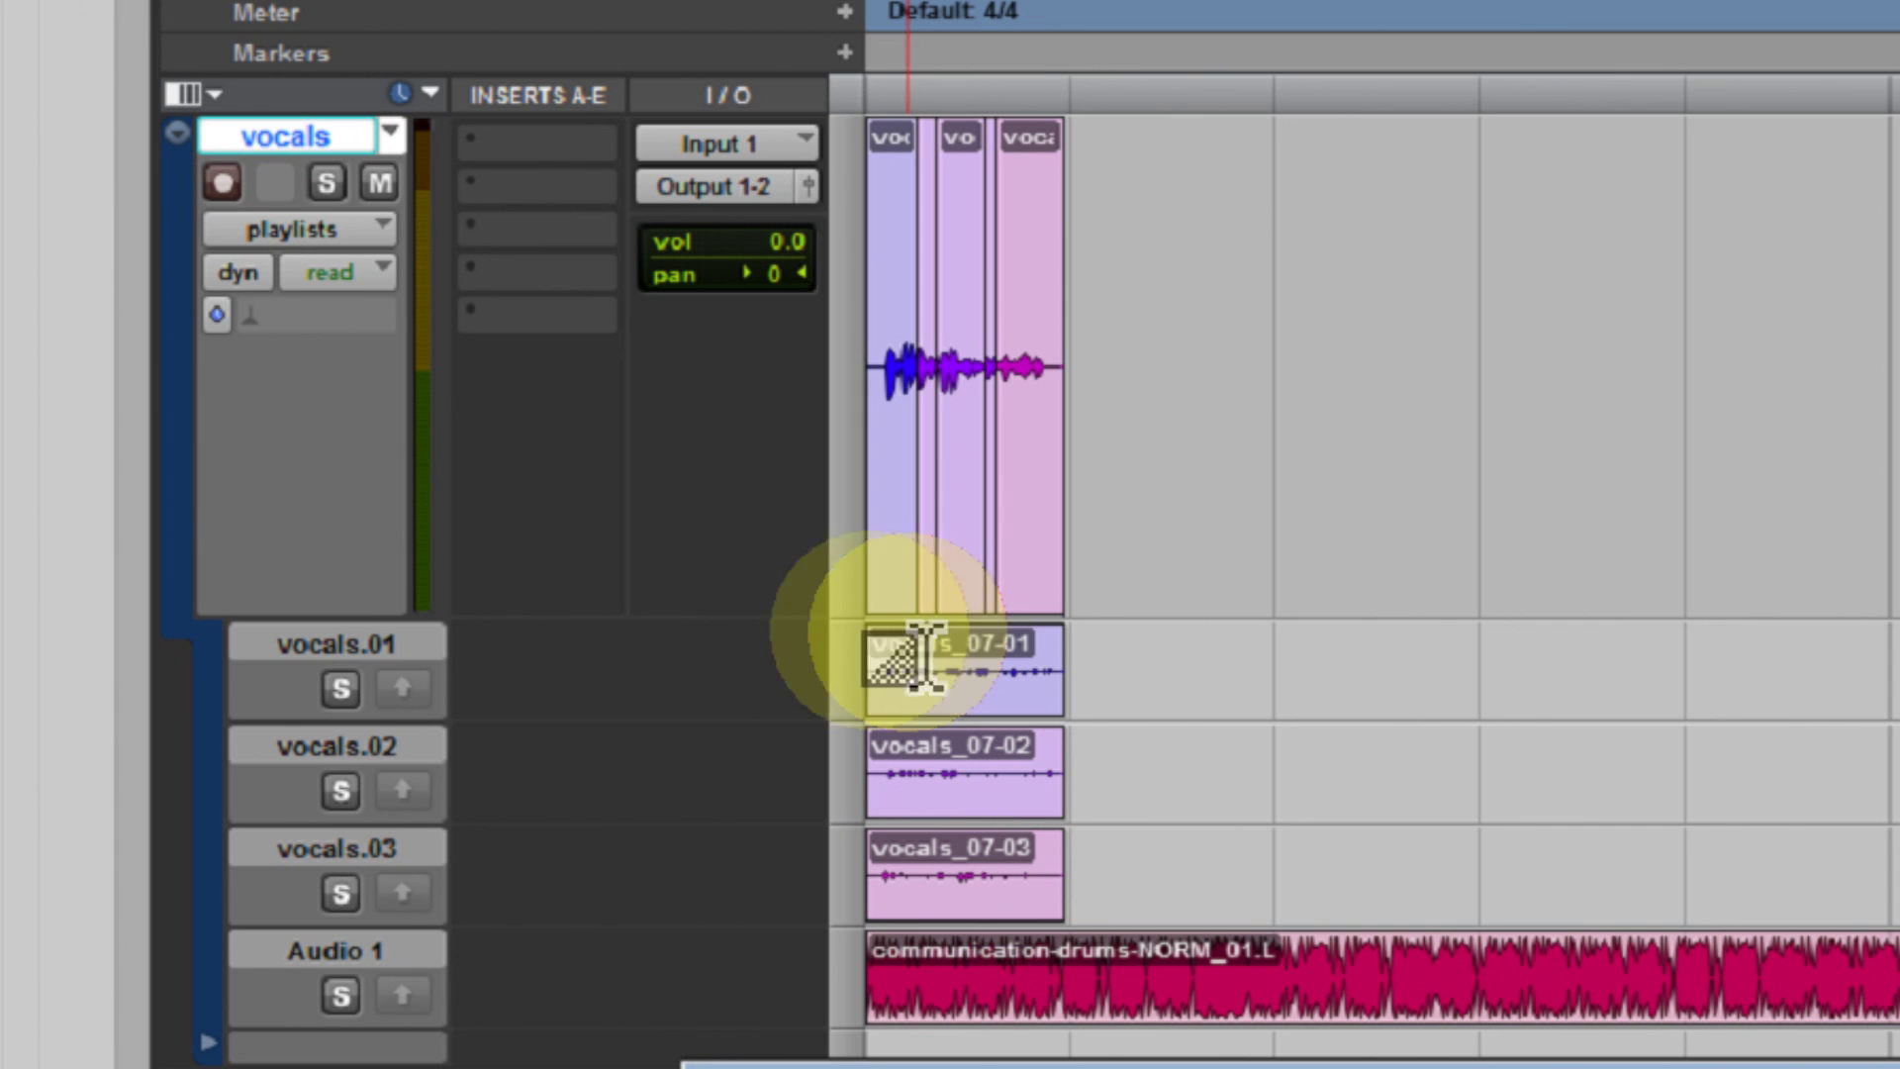
click(904, 364)
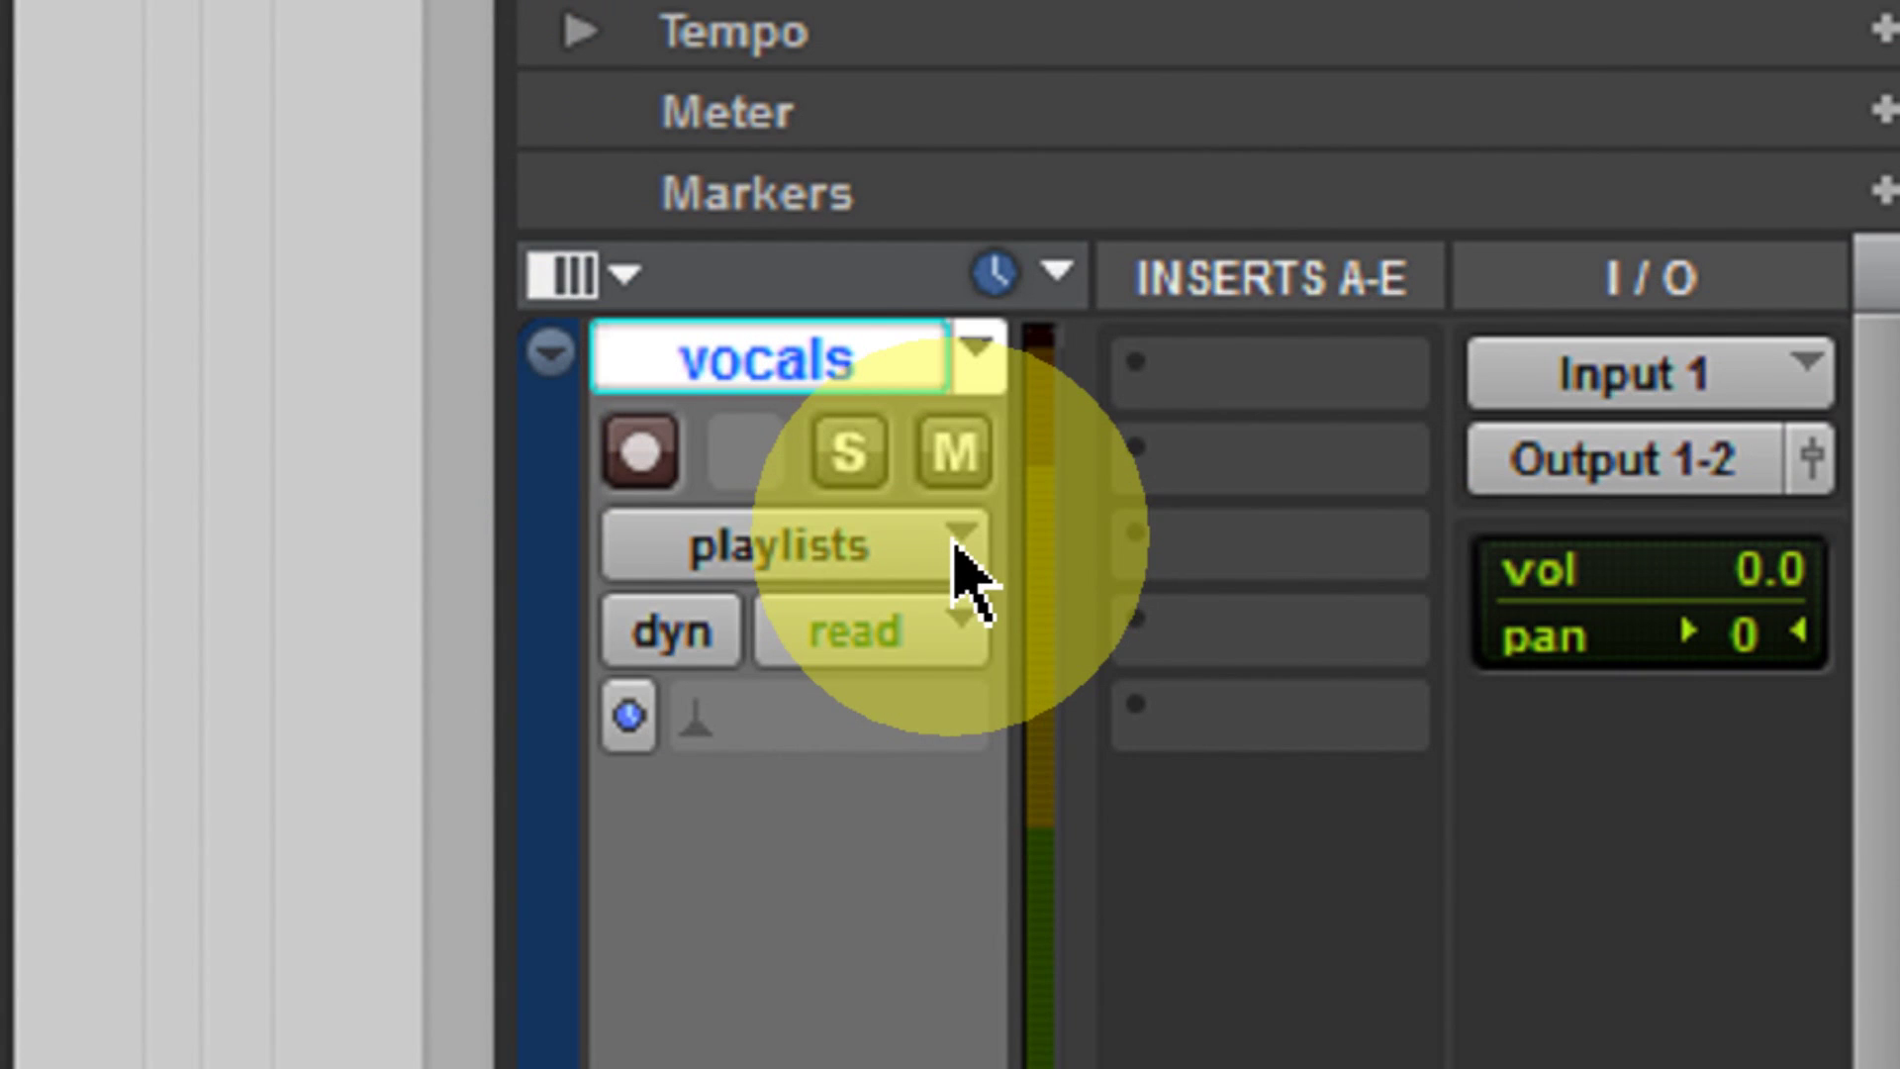
Switch the vocals track from playlists to waveform view, keeping the vocals playlist selected.
click(958, 549)
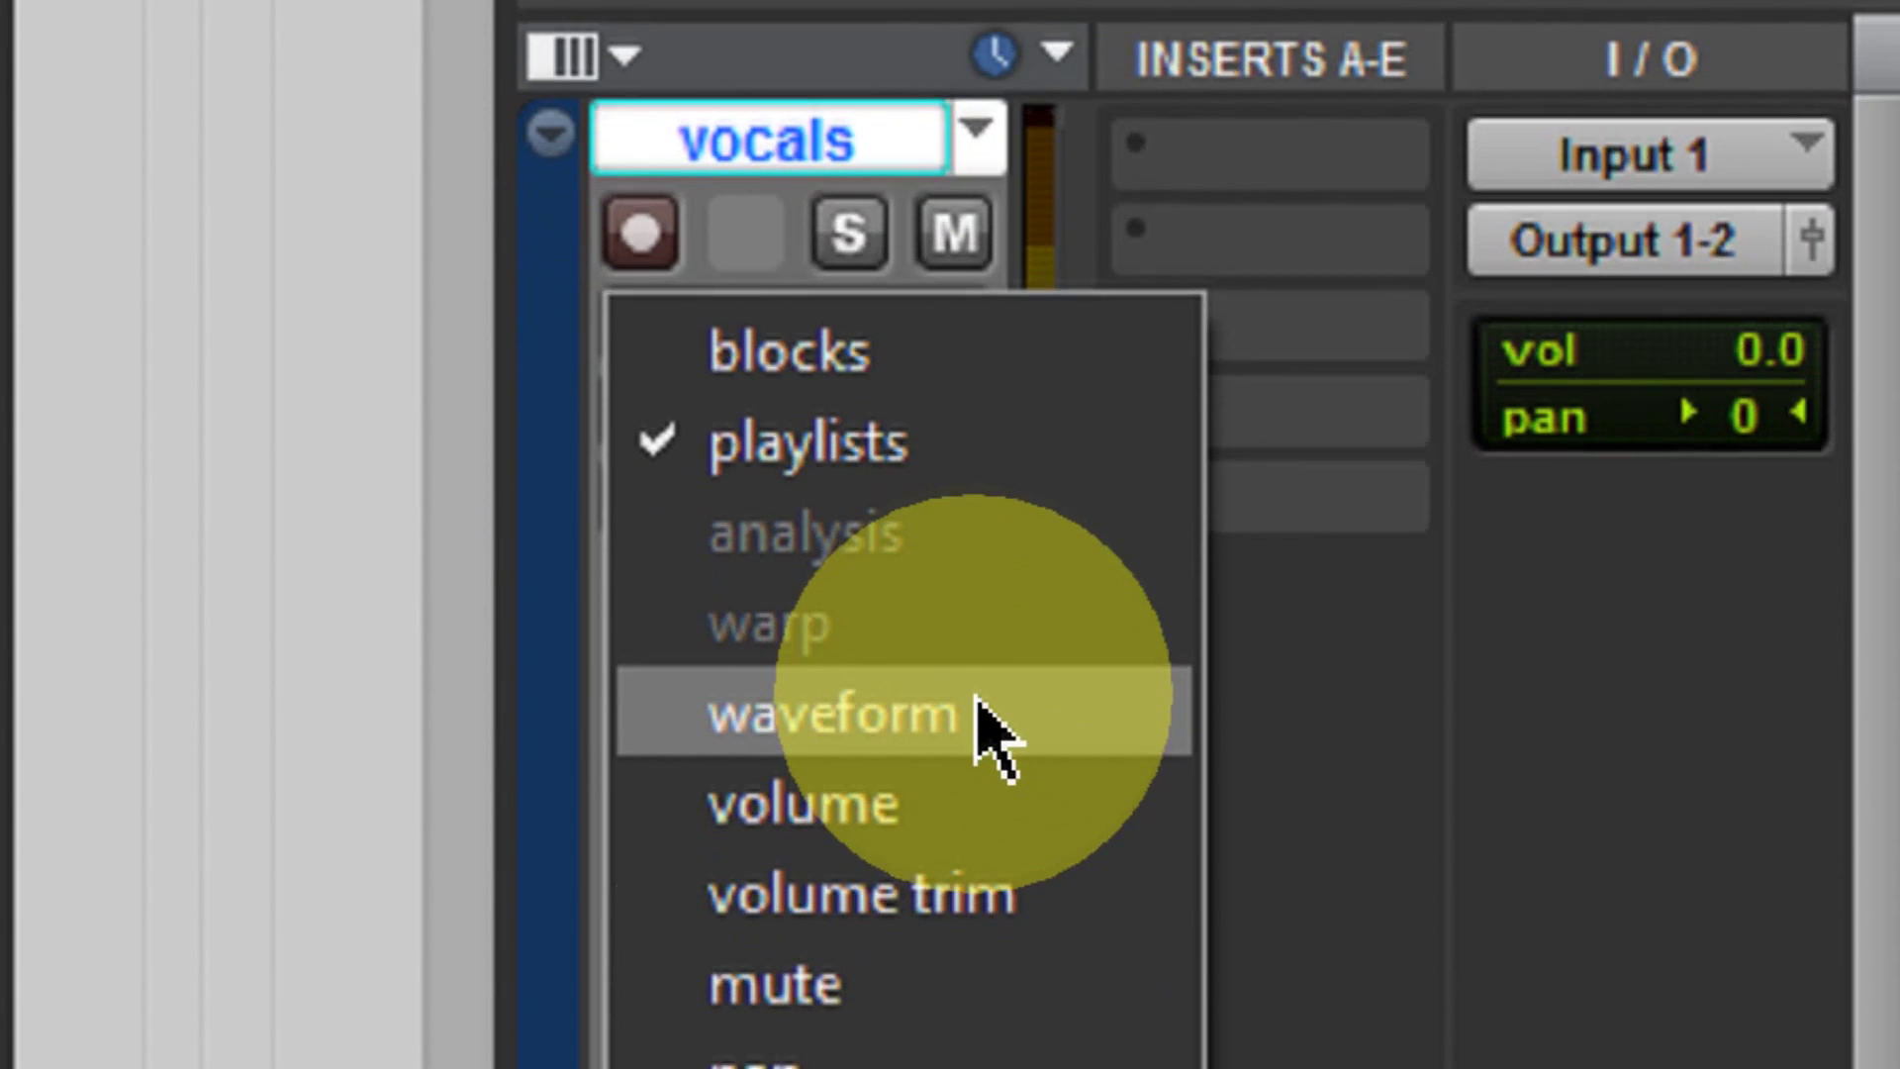
click(982, 708)
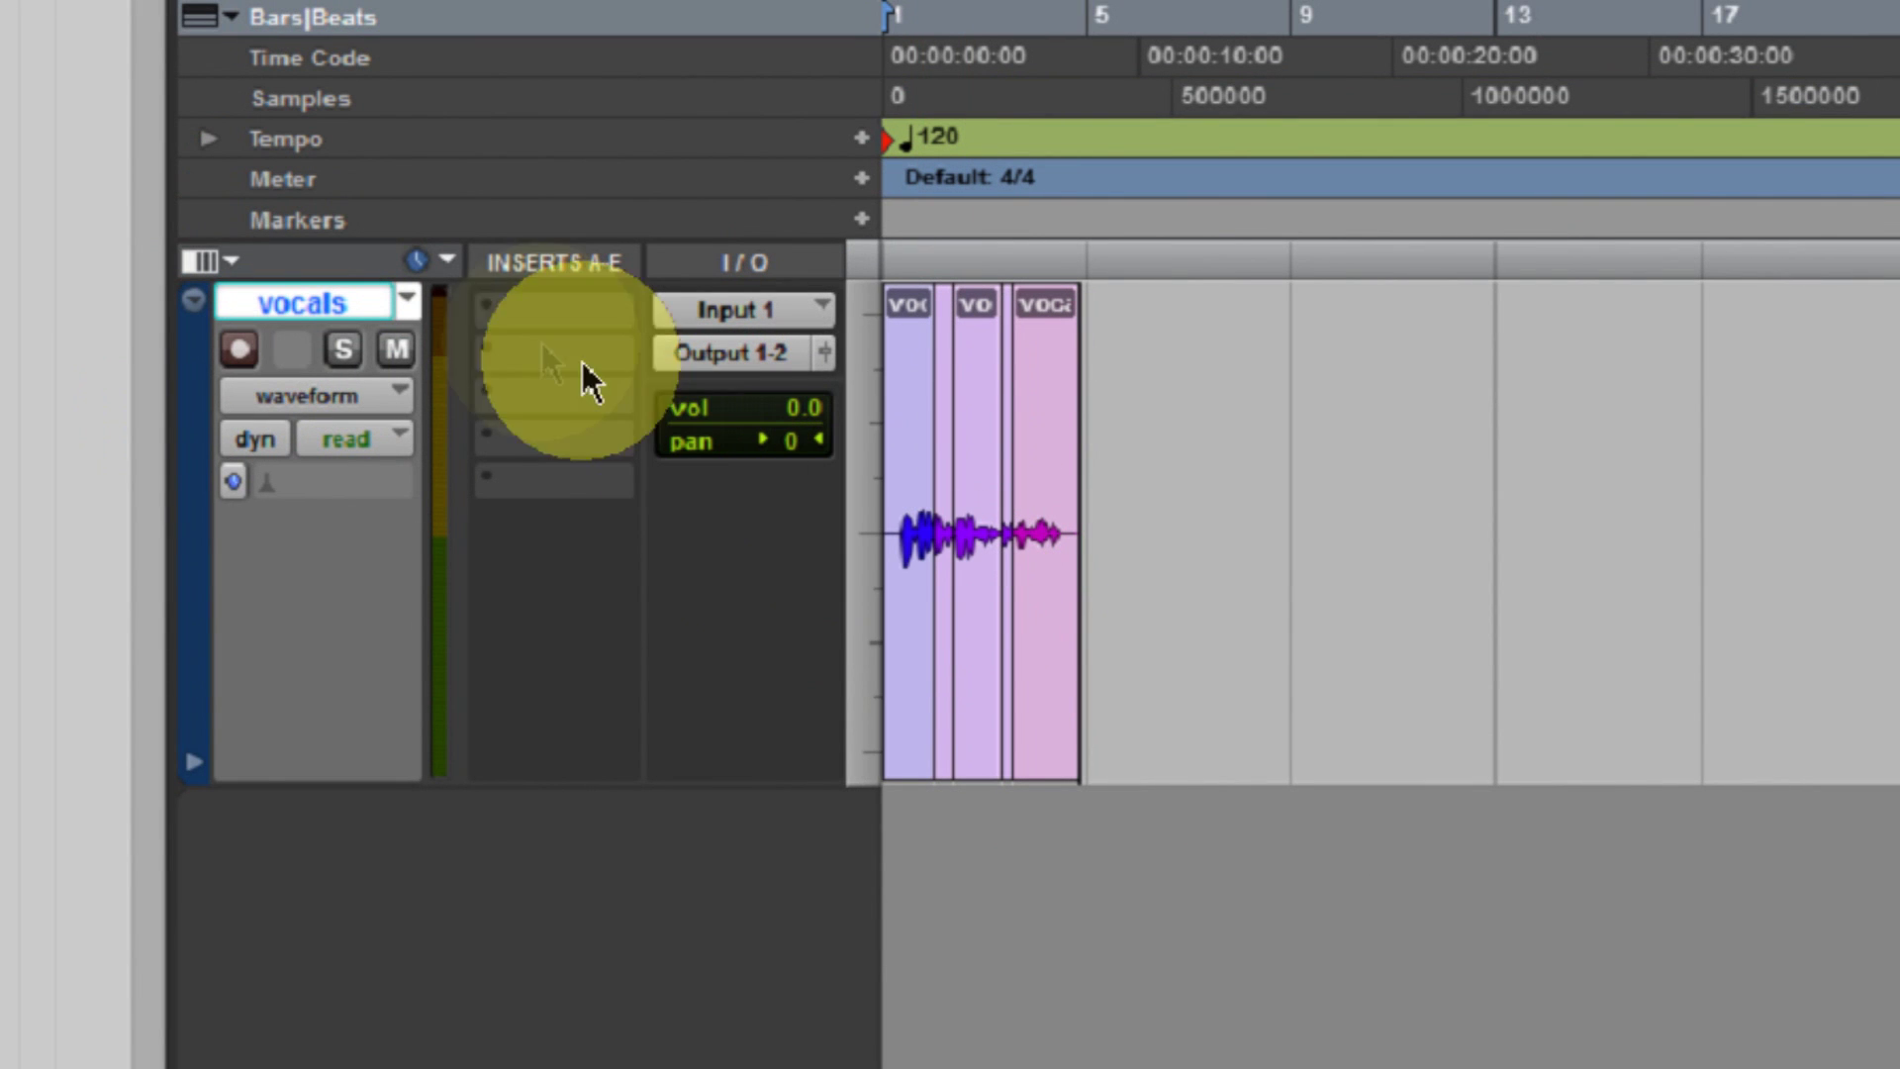
click(413, 301)
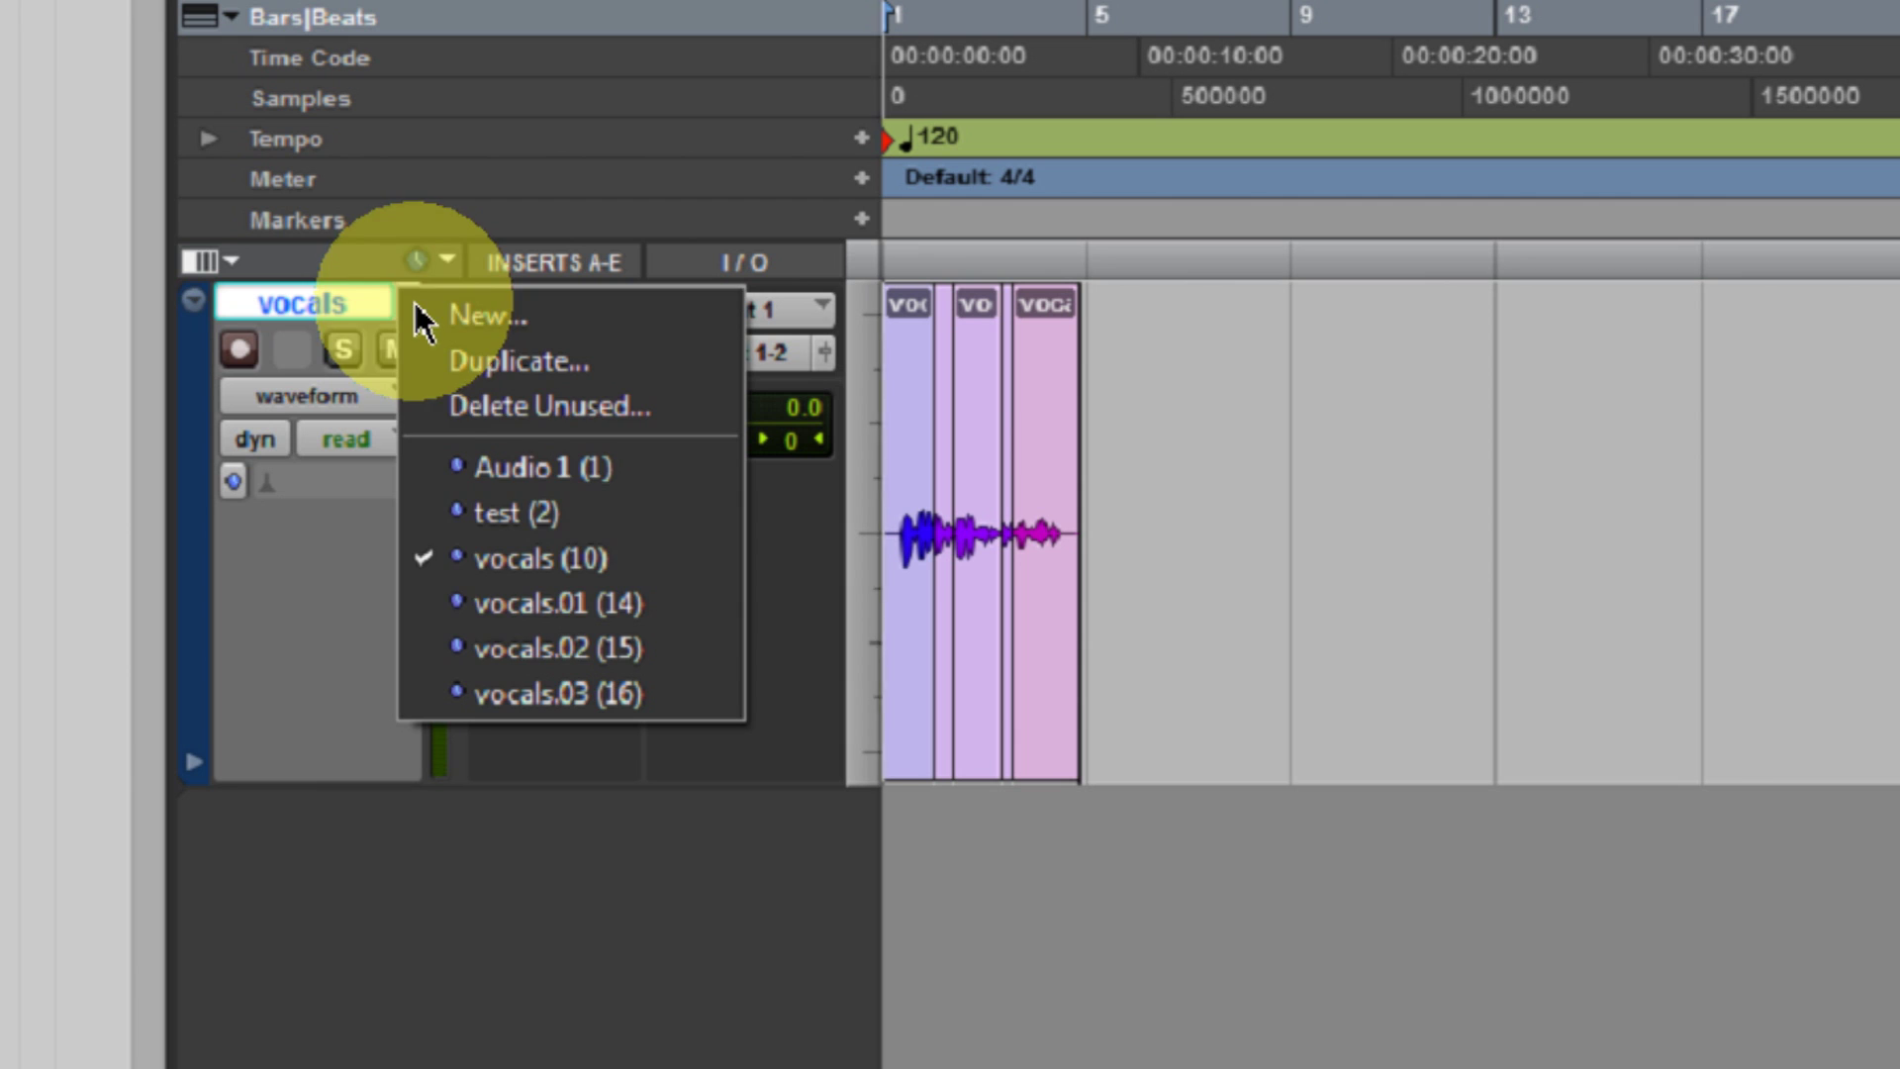
click(392, 497)
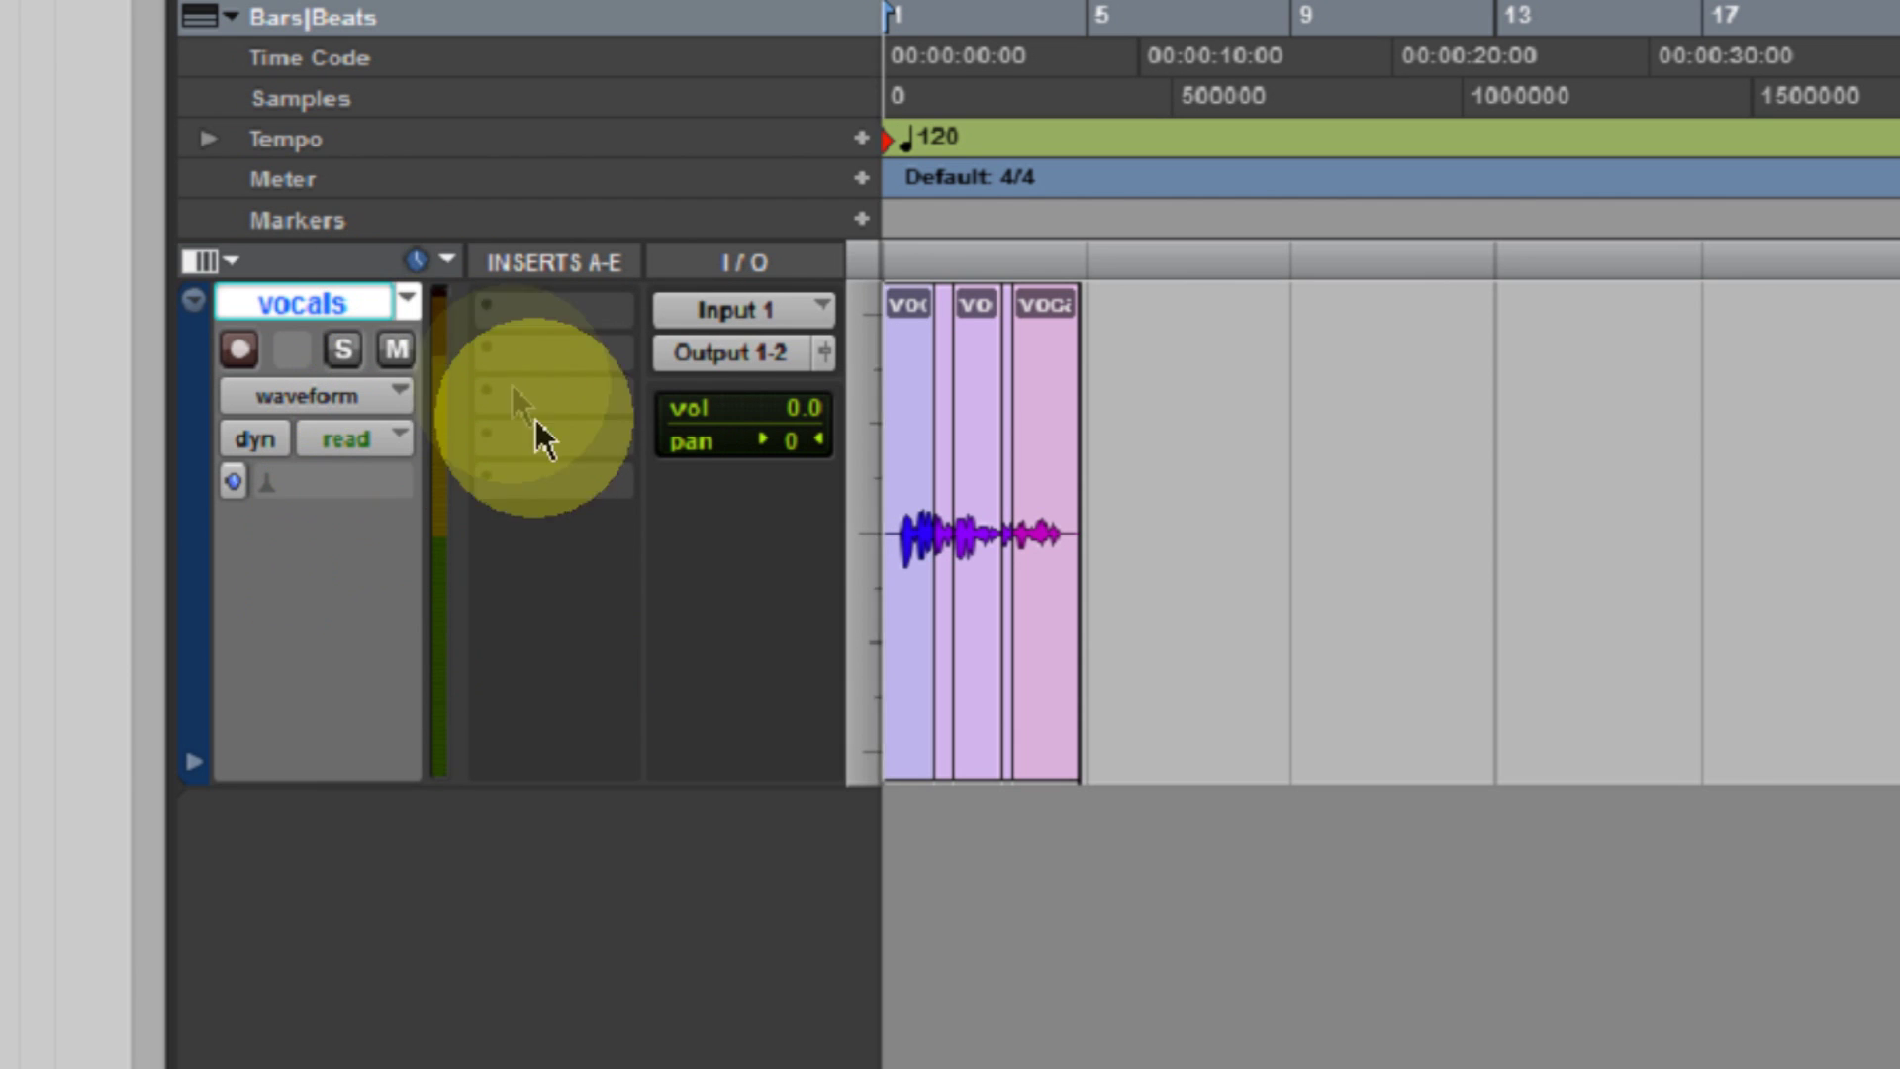
click(408, 303)
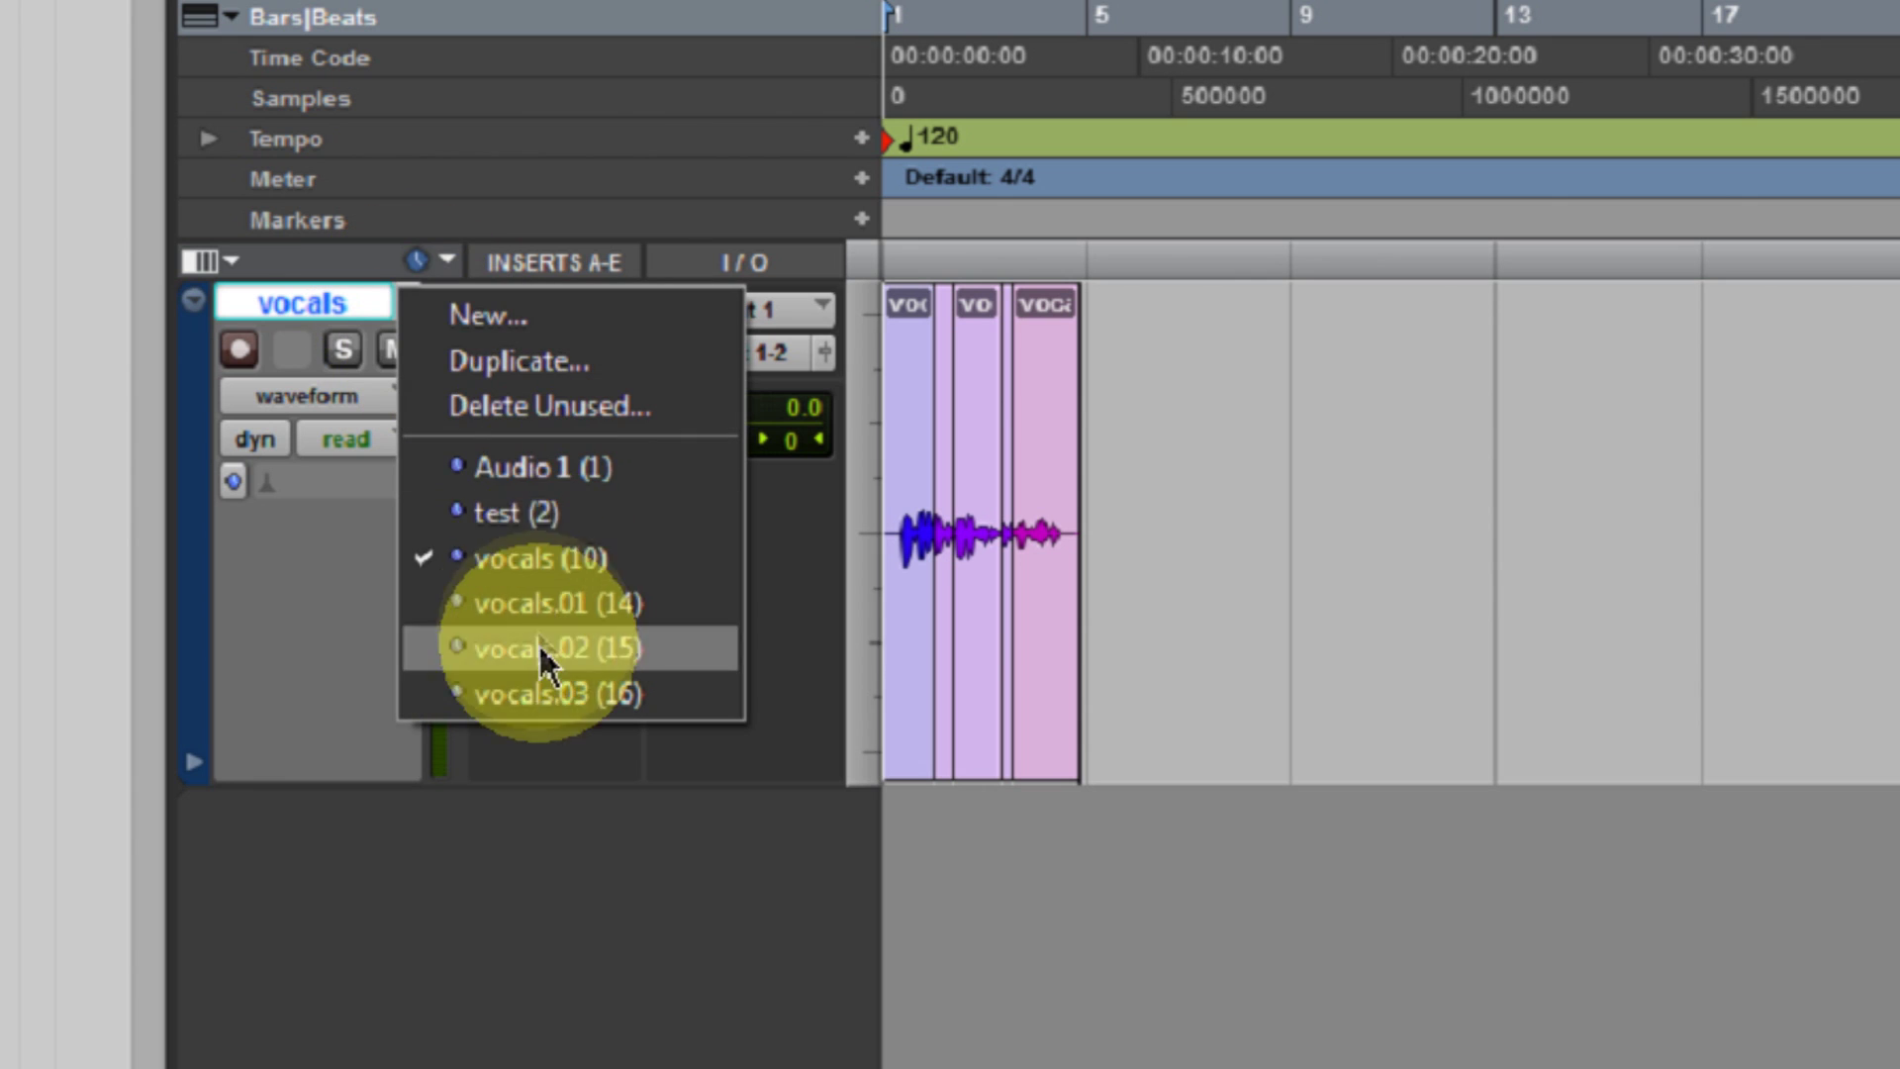
click(331, 584)
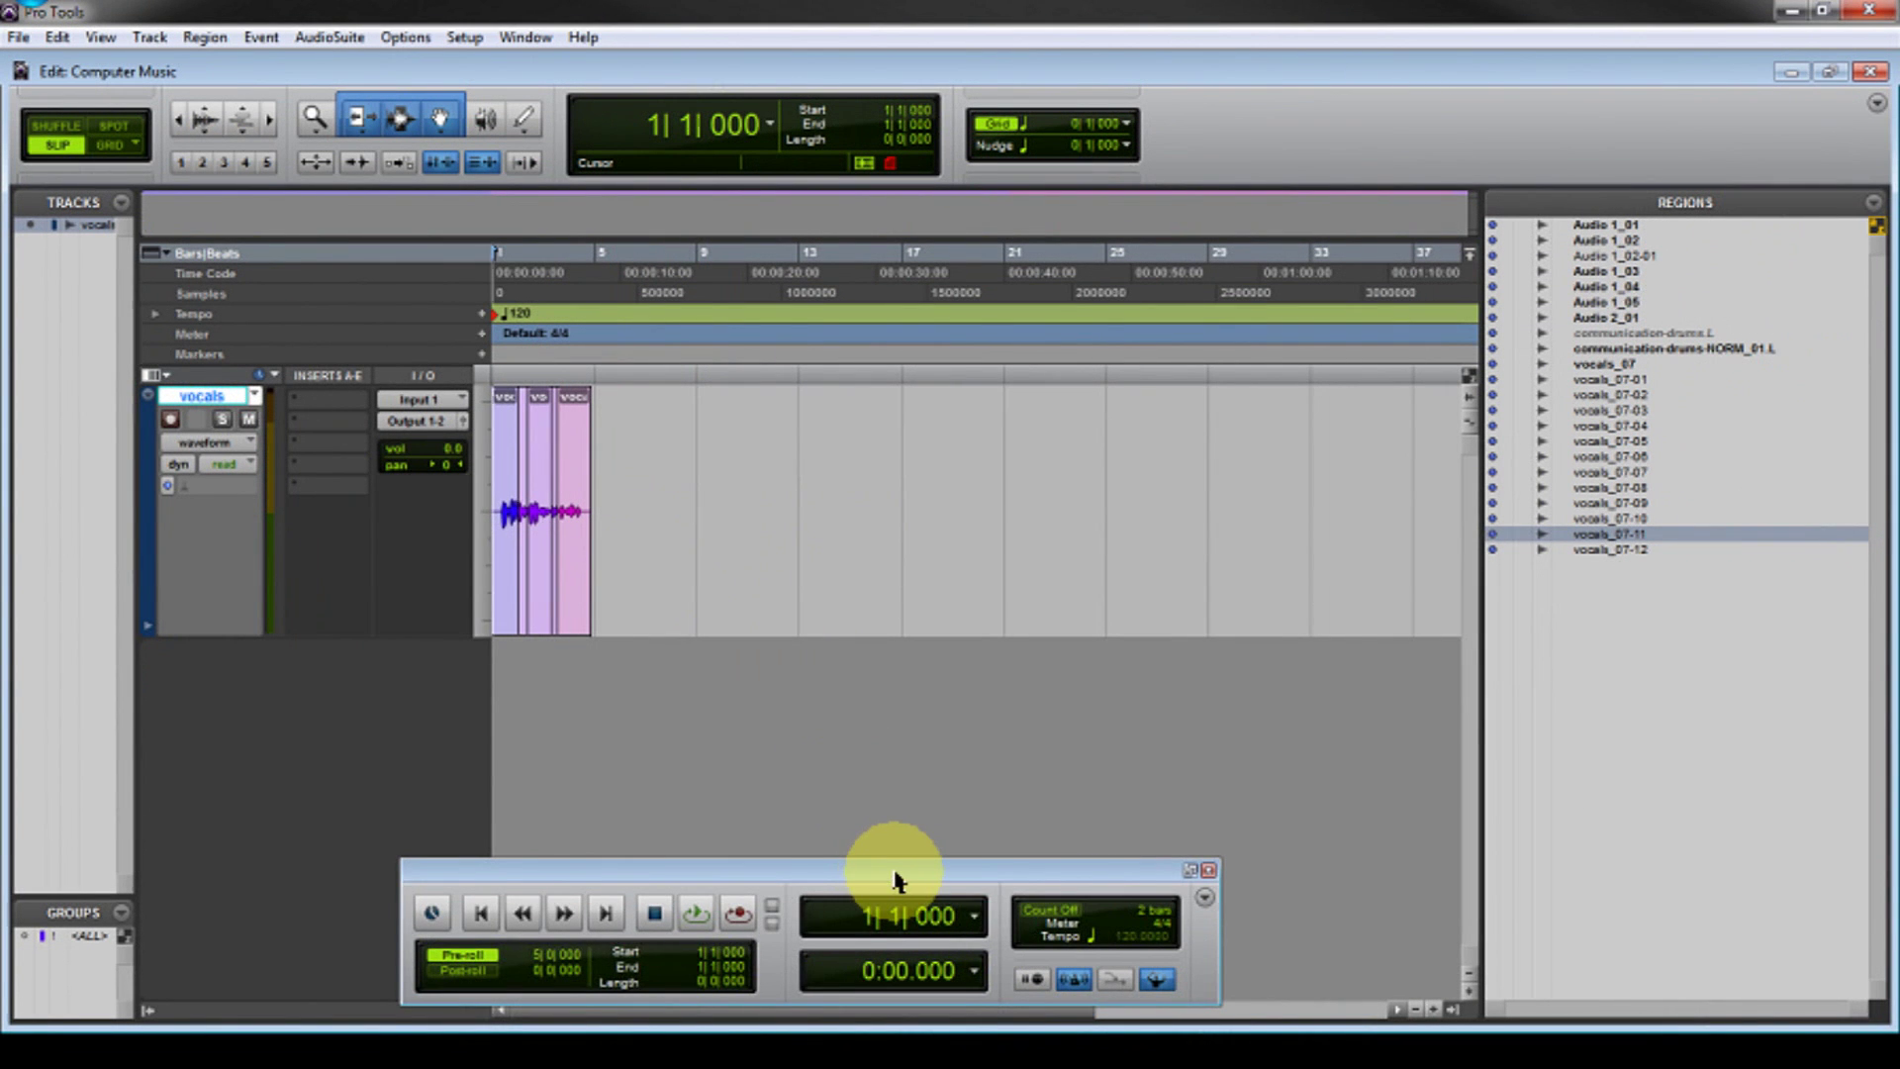
drag(896, 880, 893, 861)
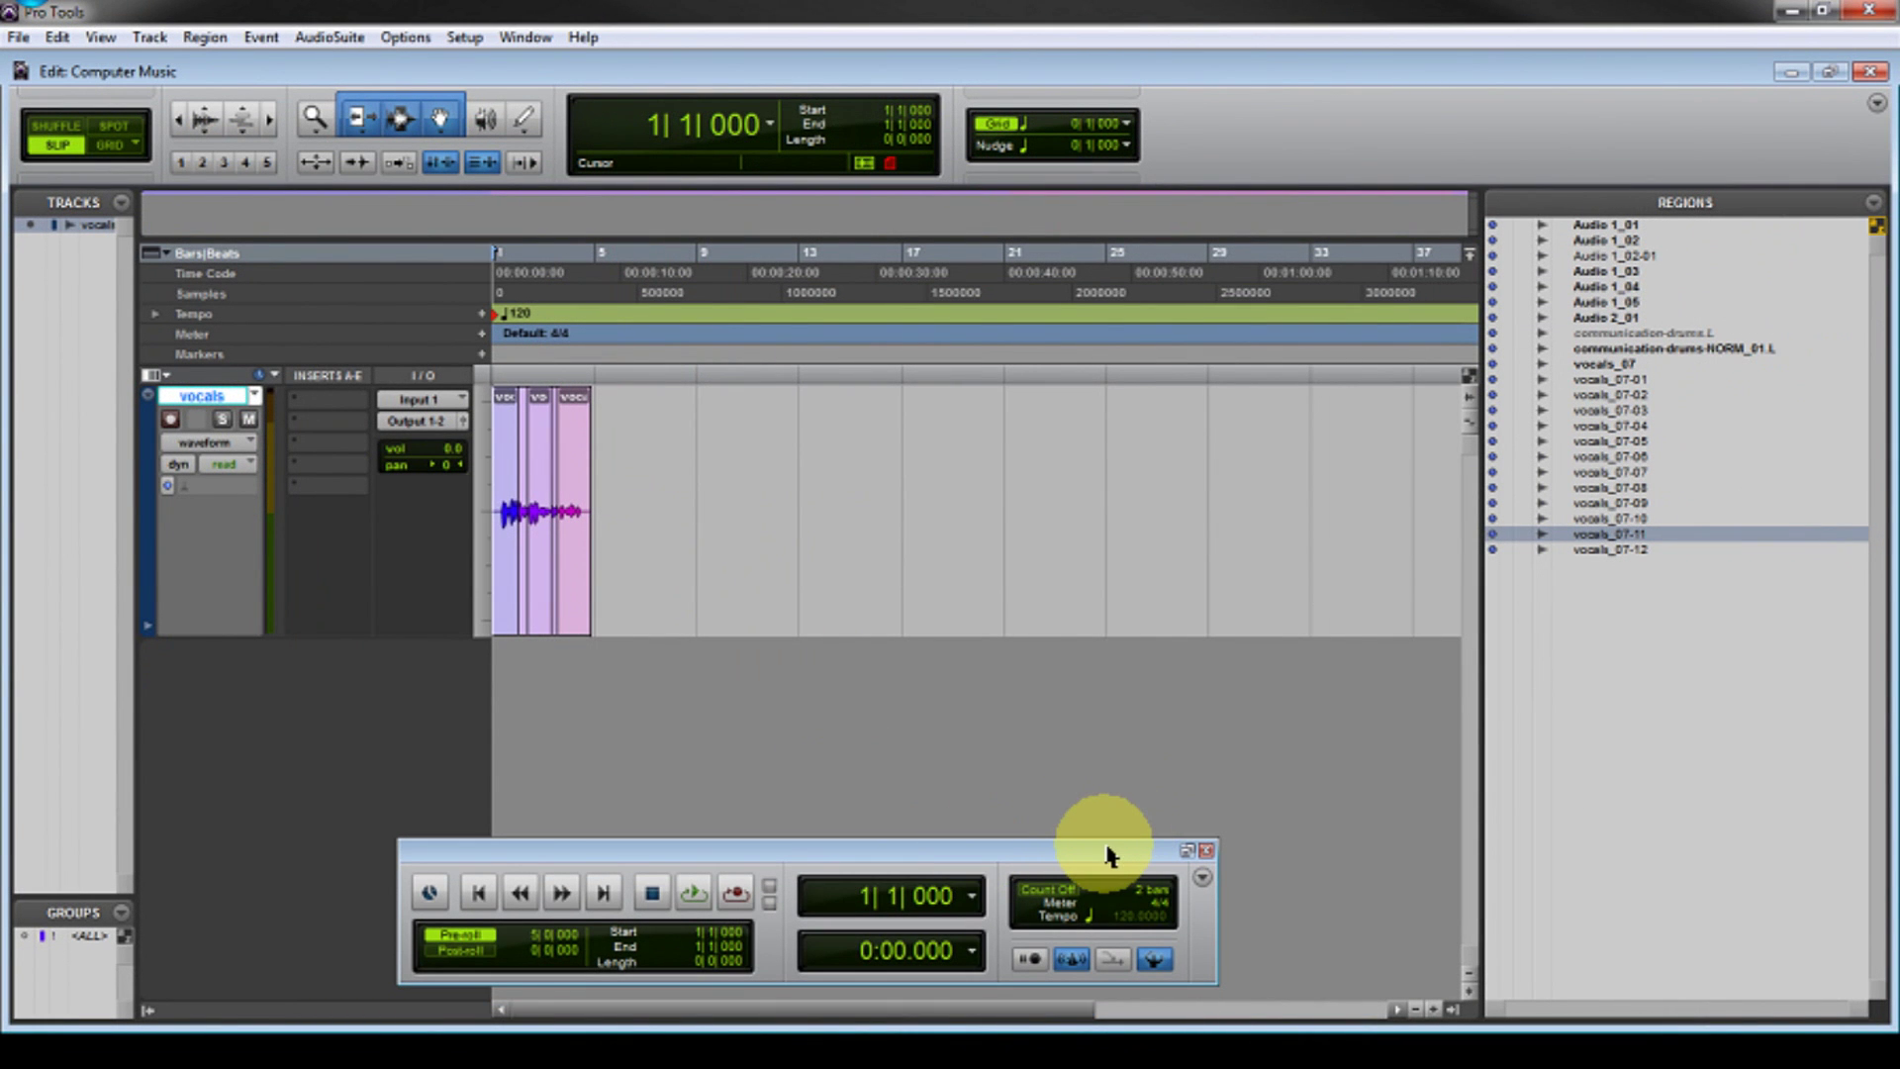